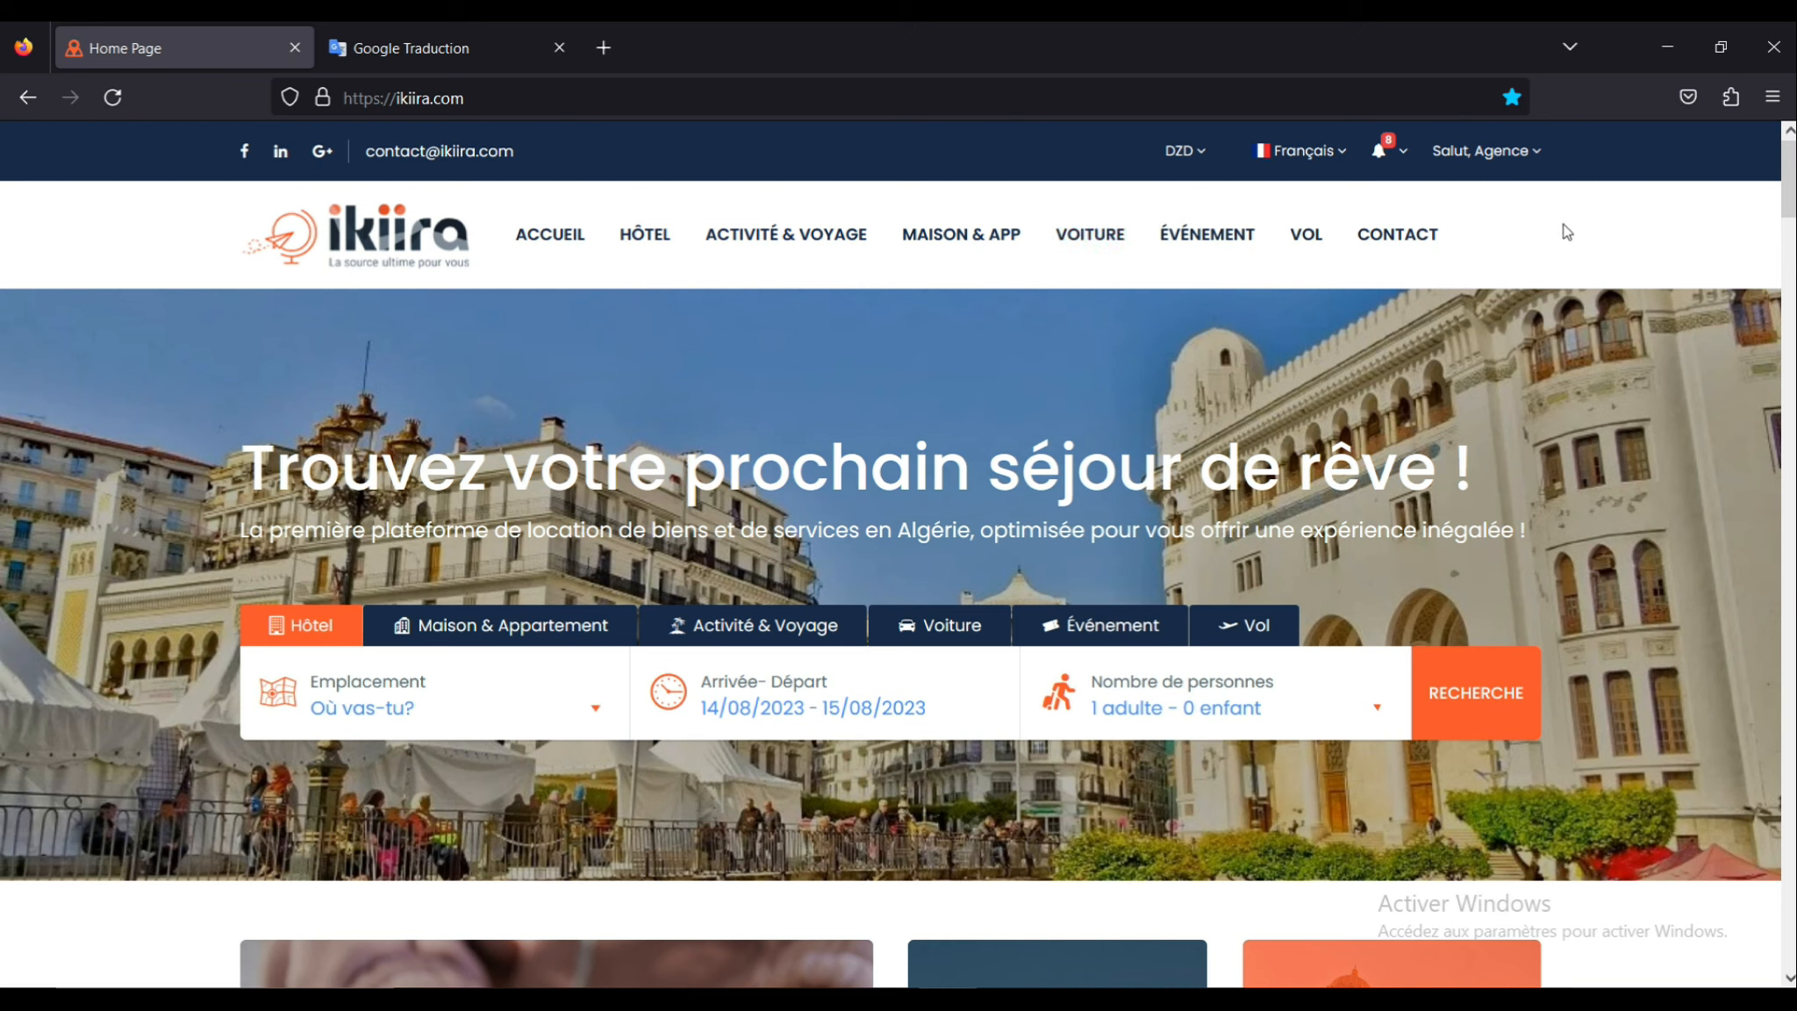
Step: Open the agency's dashboard and bring up its car management list
left_click(1504, 150)
left_click(1448, 218)
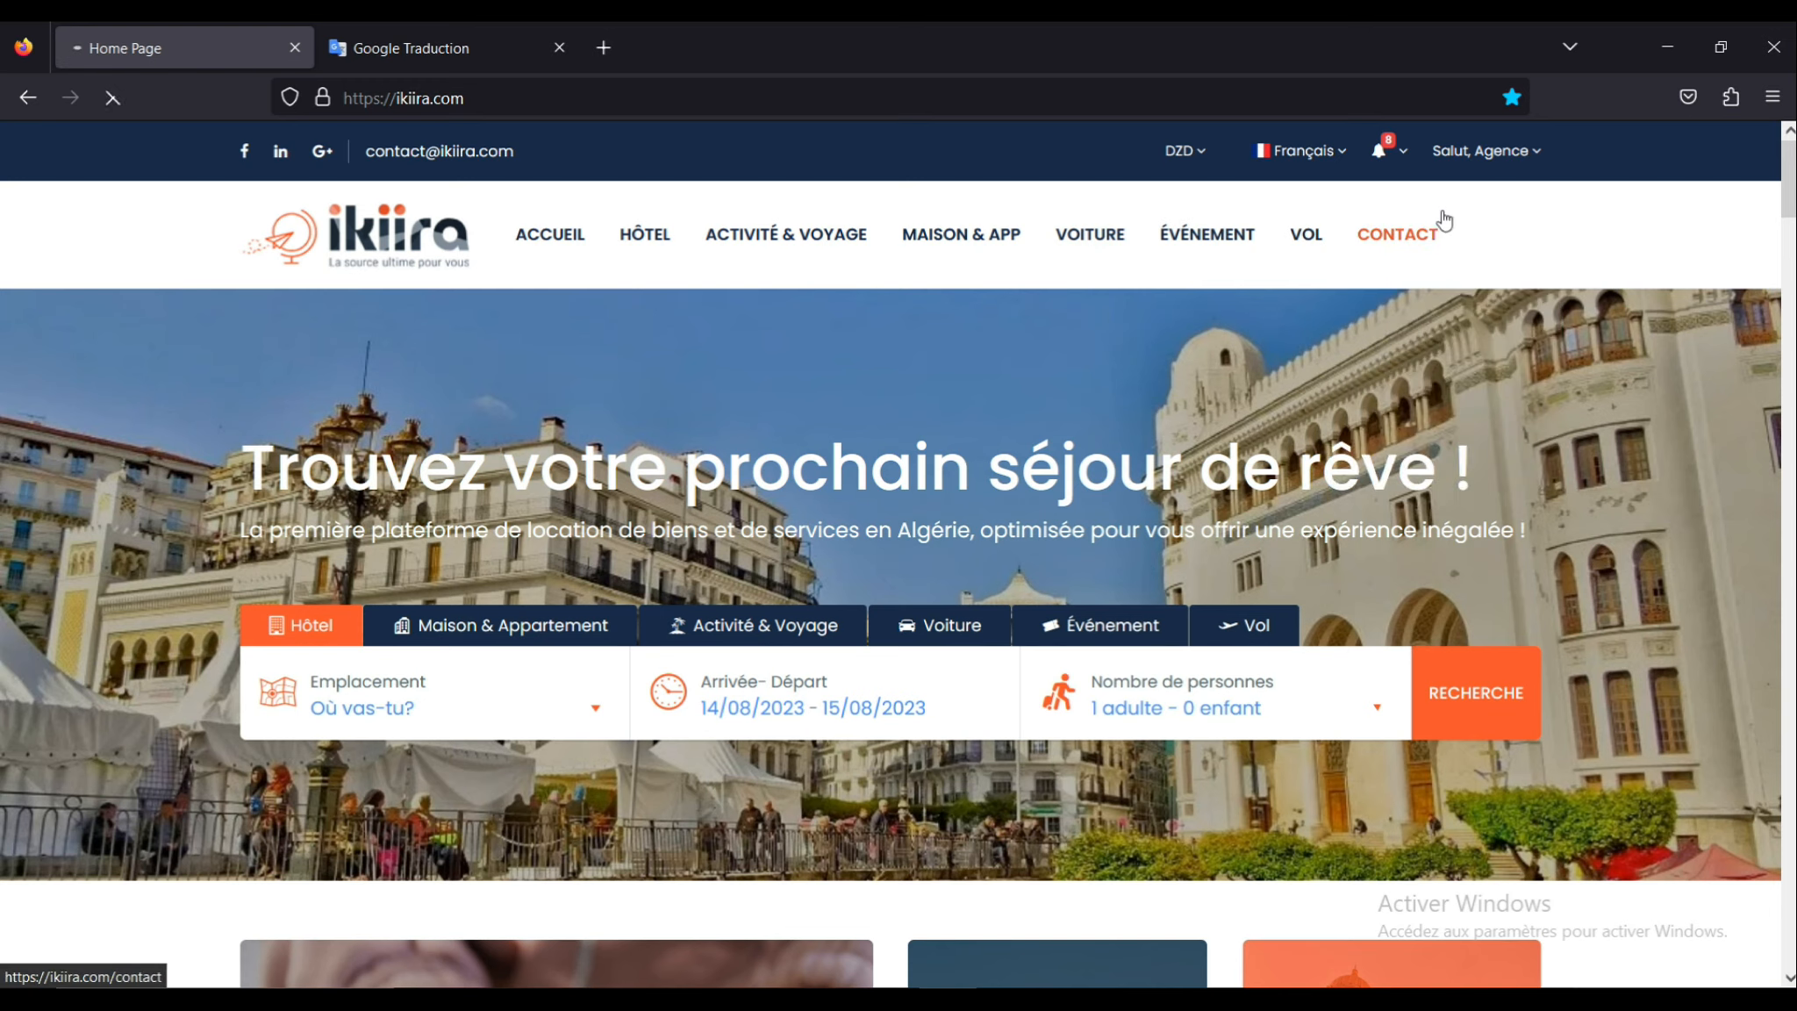
left_click(289, 671)
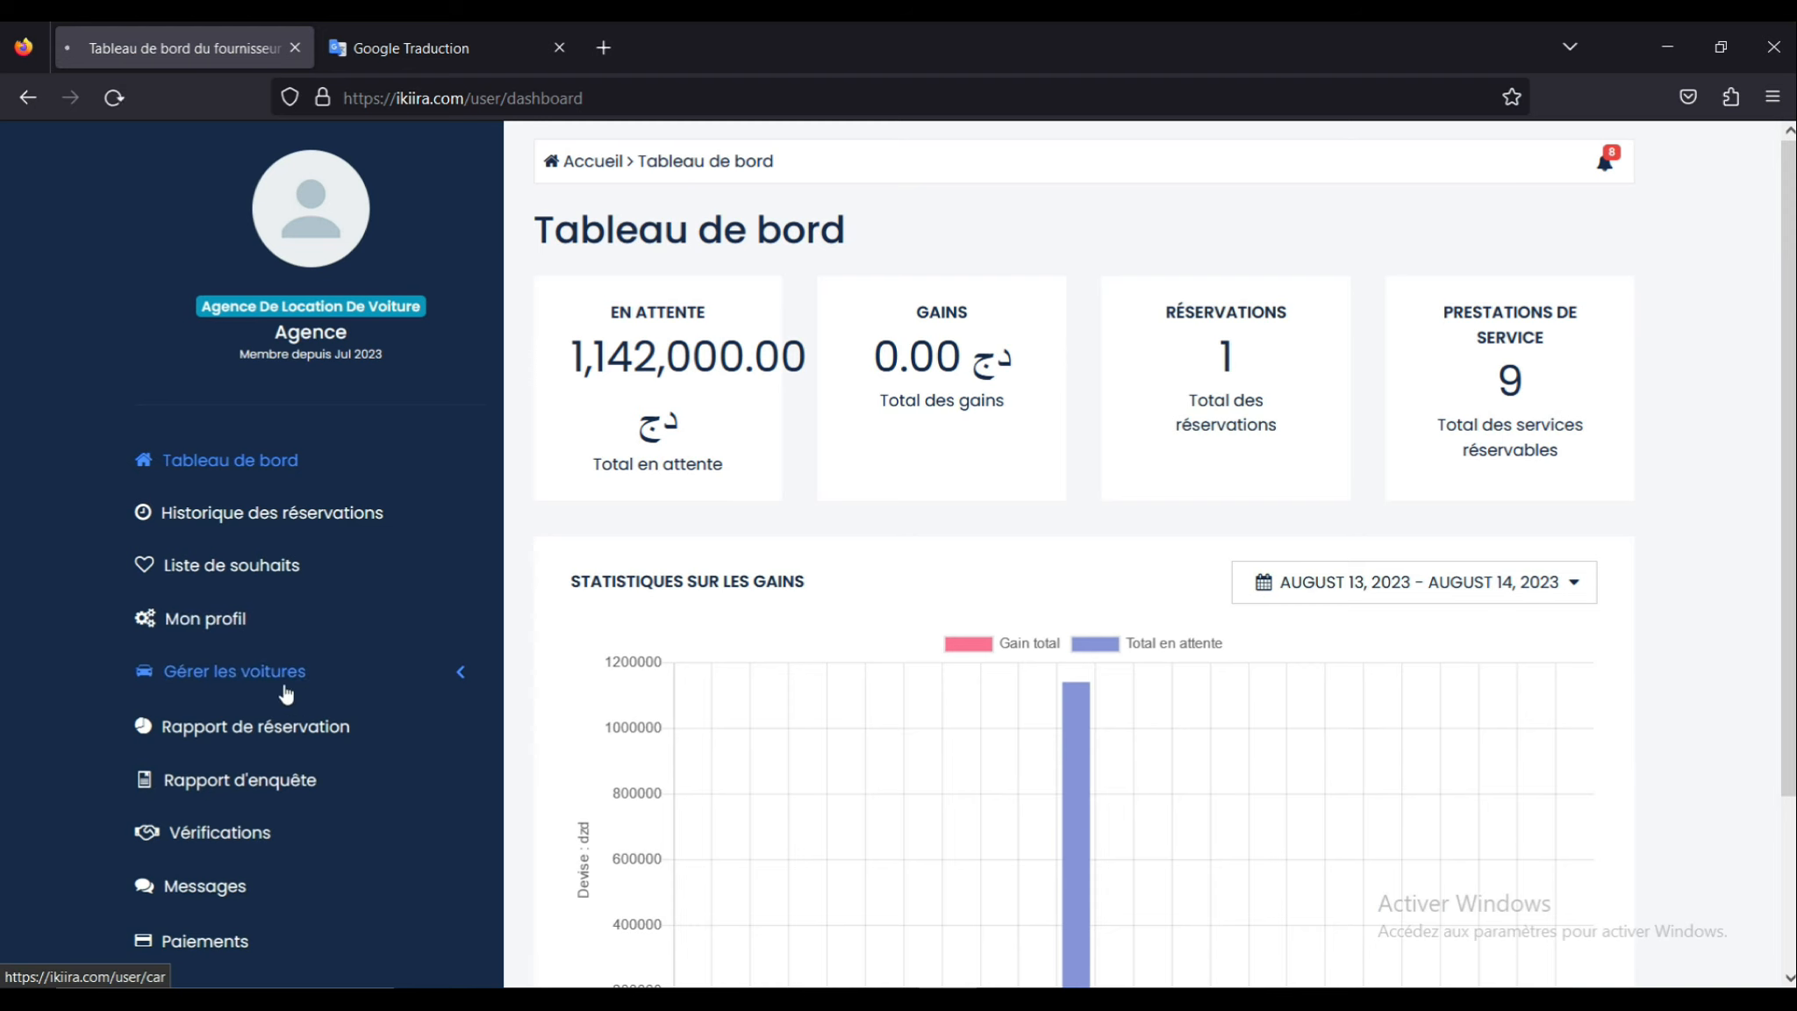
scroll(1308, 427, "down", 2)
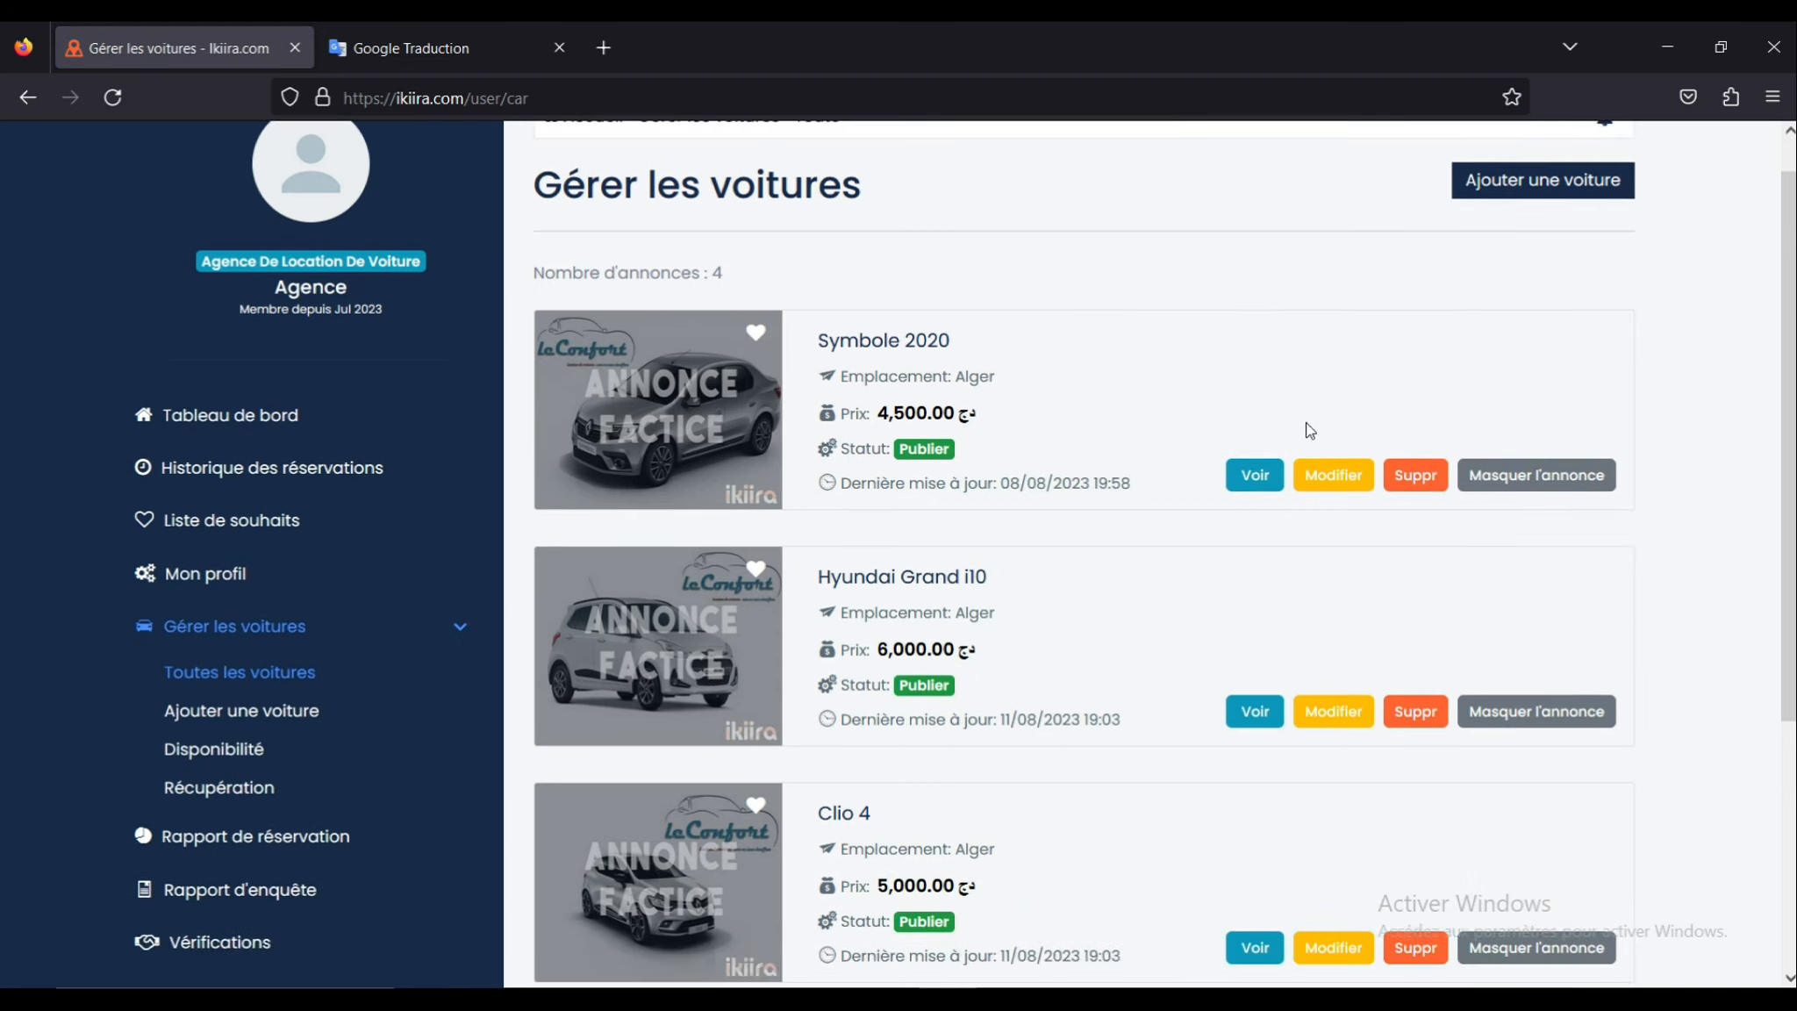
scroll(1352, 427, "up", 2)
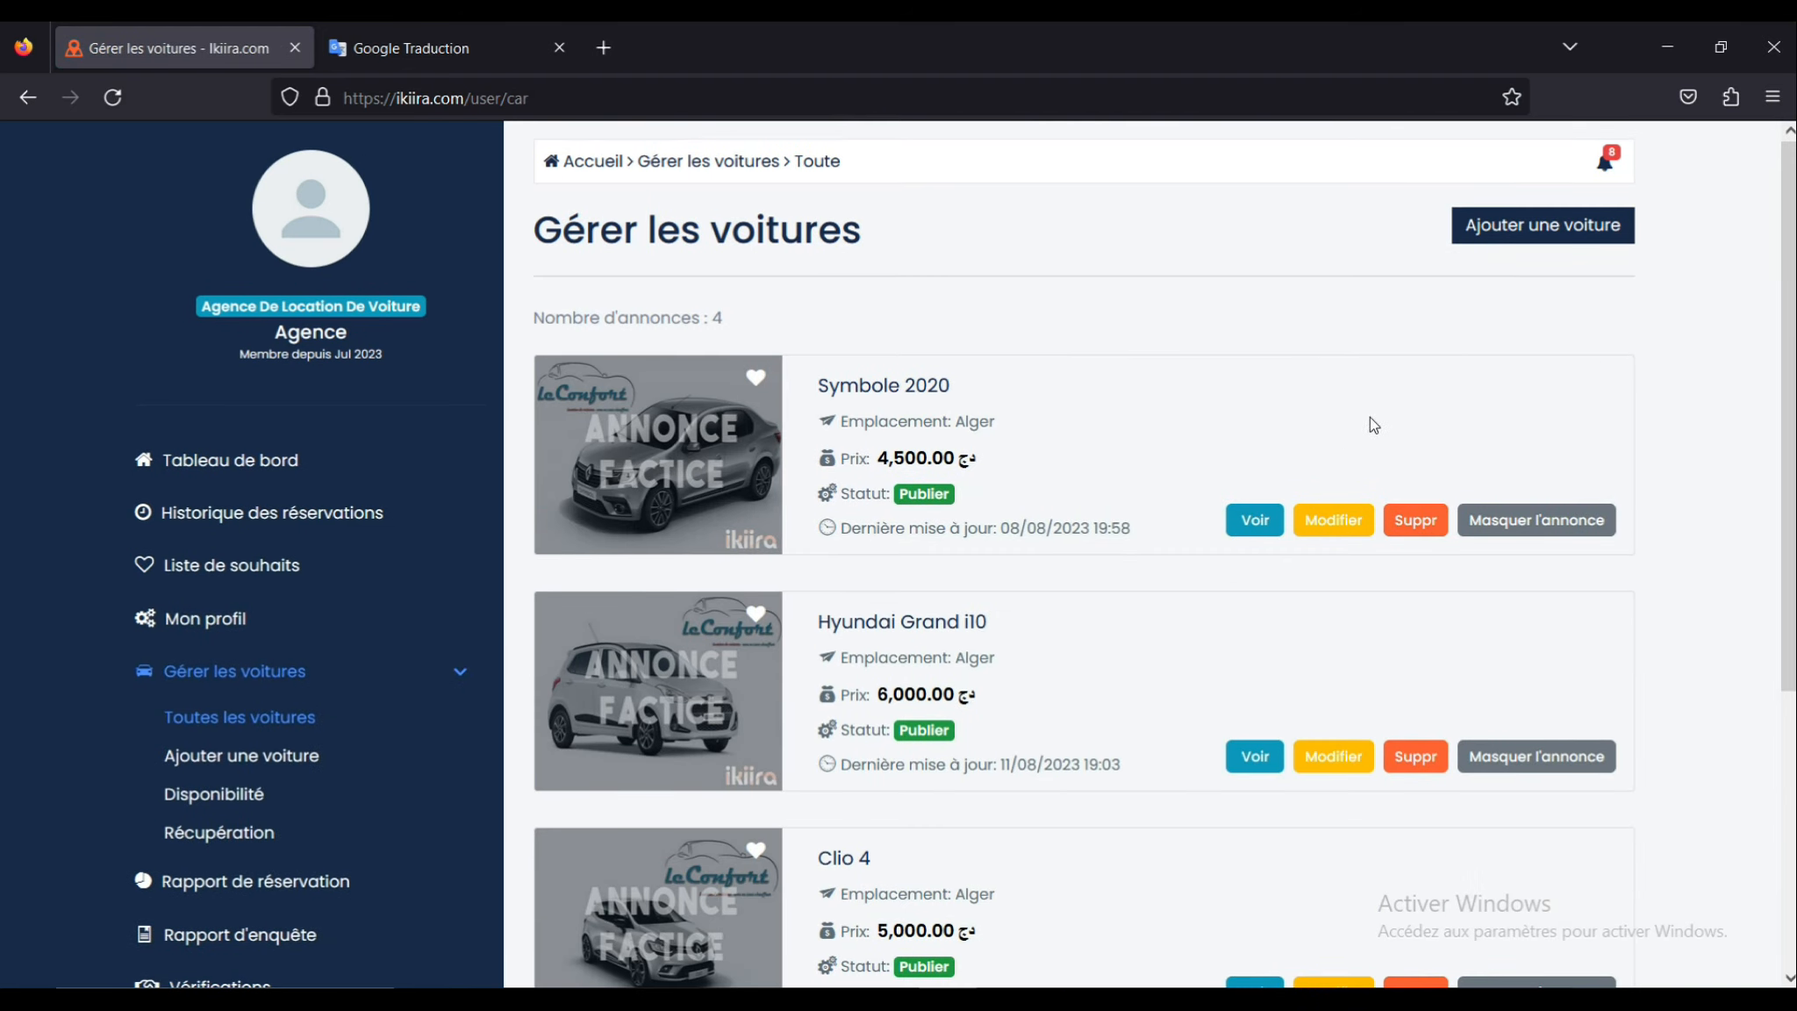
Step: Open the Symbole 2020 car listing for editing
left_click(1532, 232)
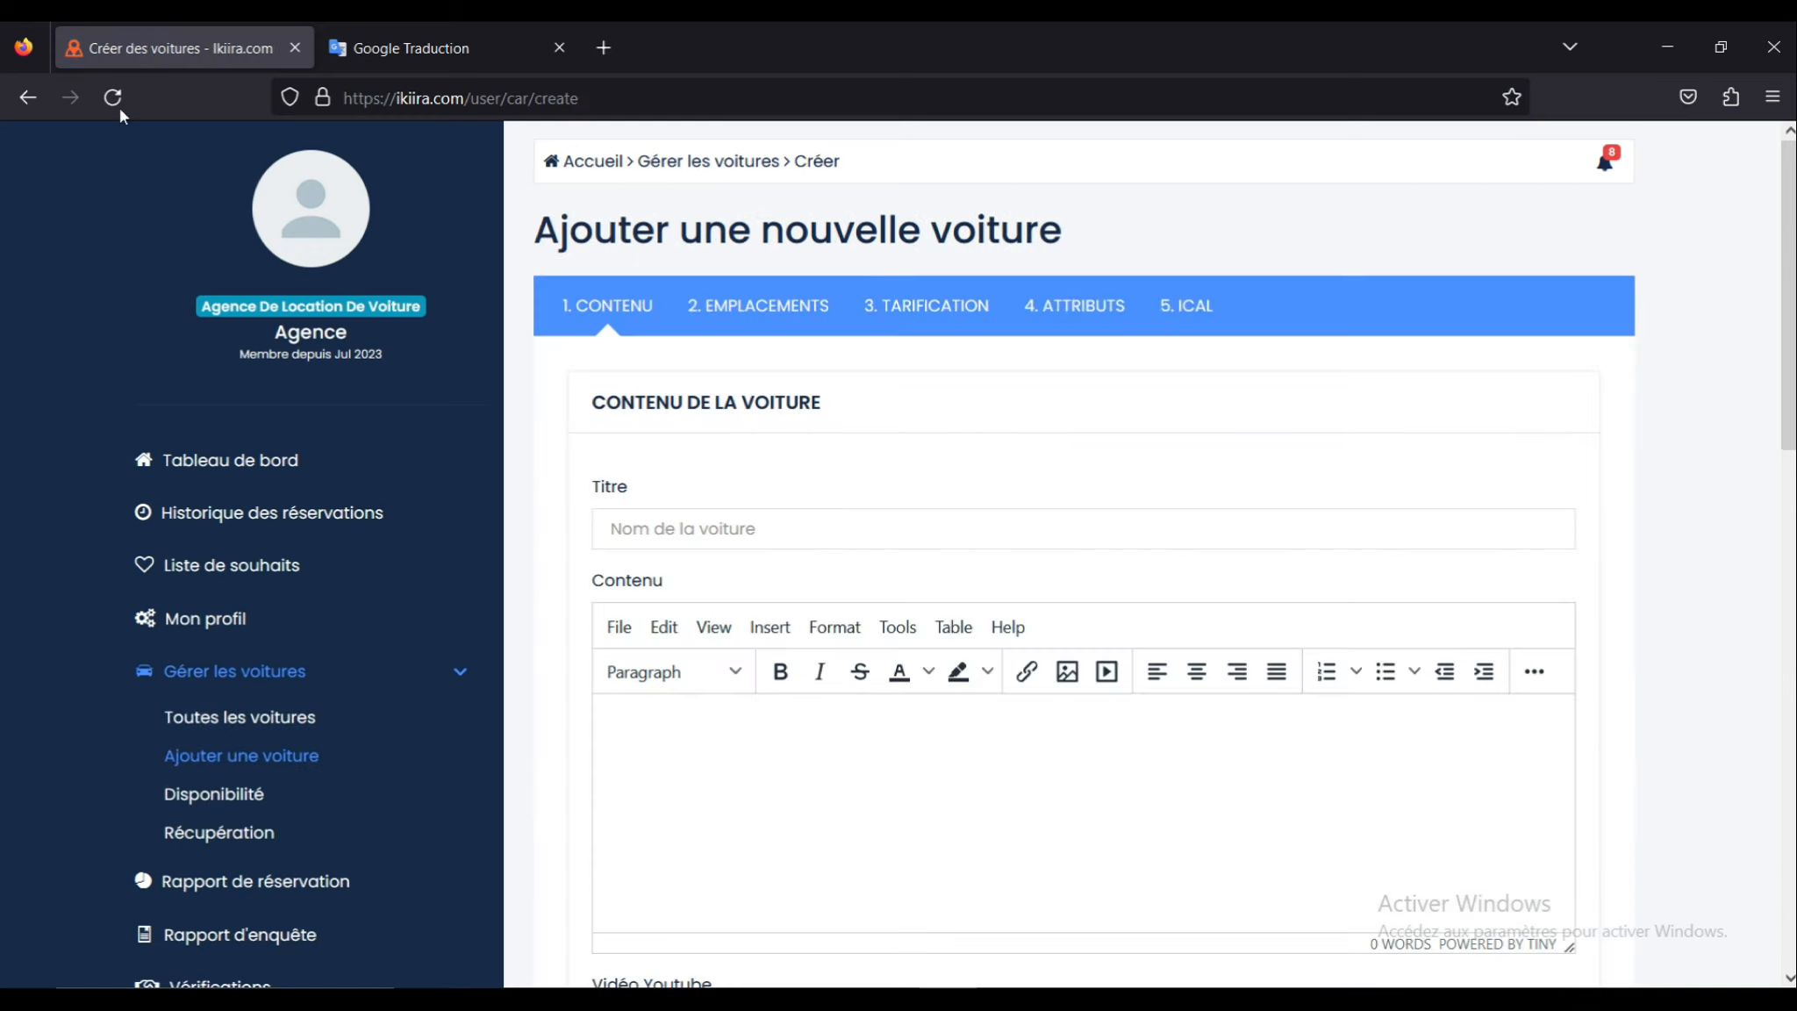
left_click(29, 100)
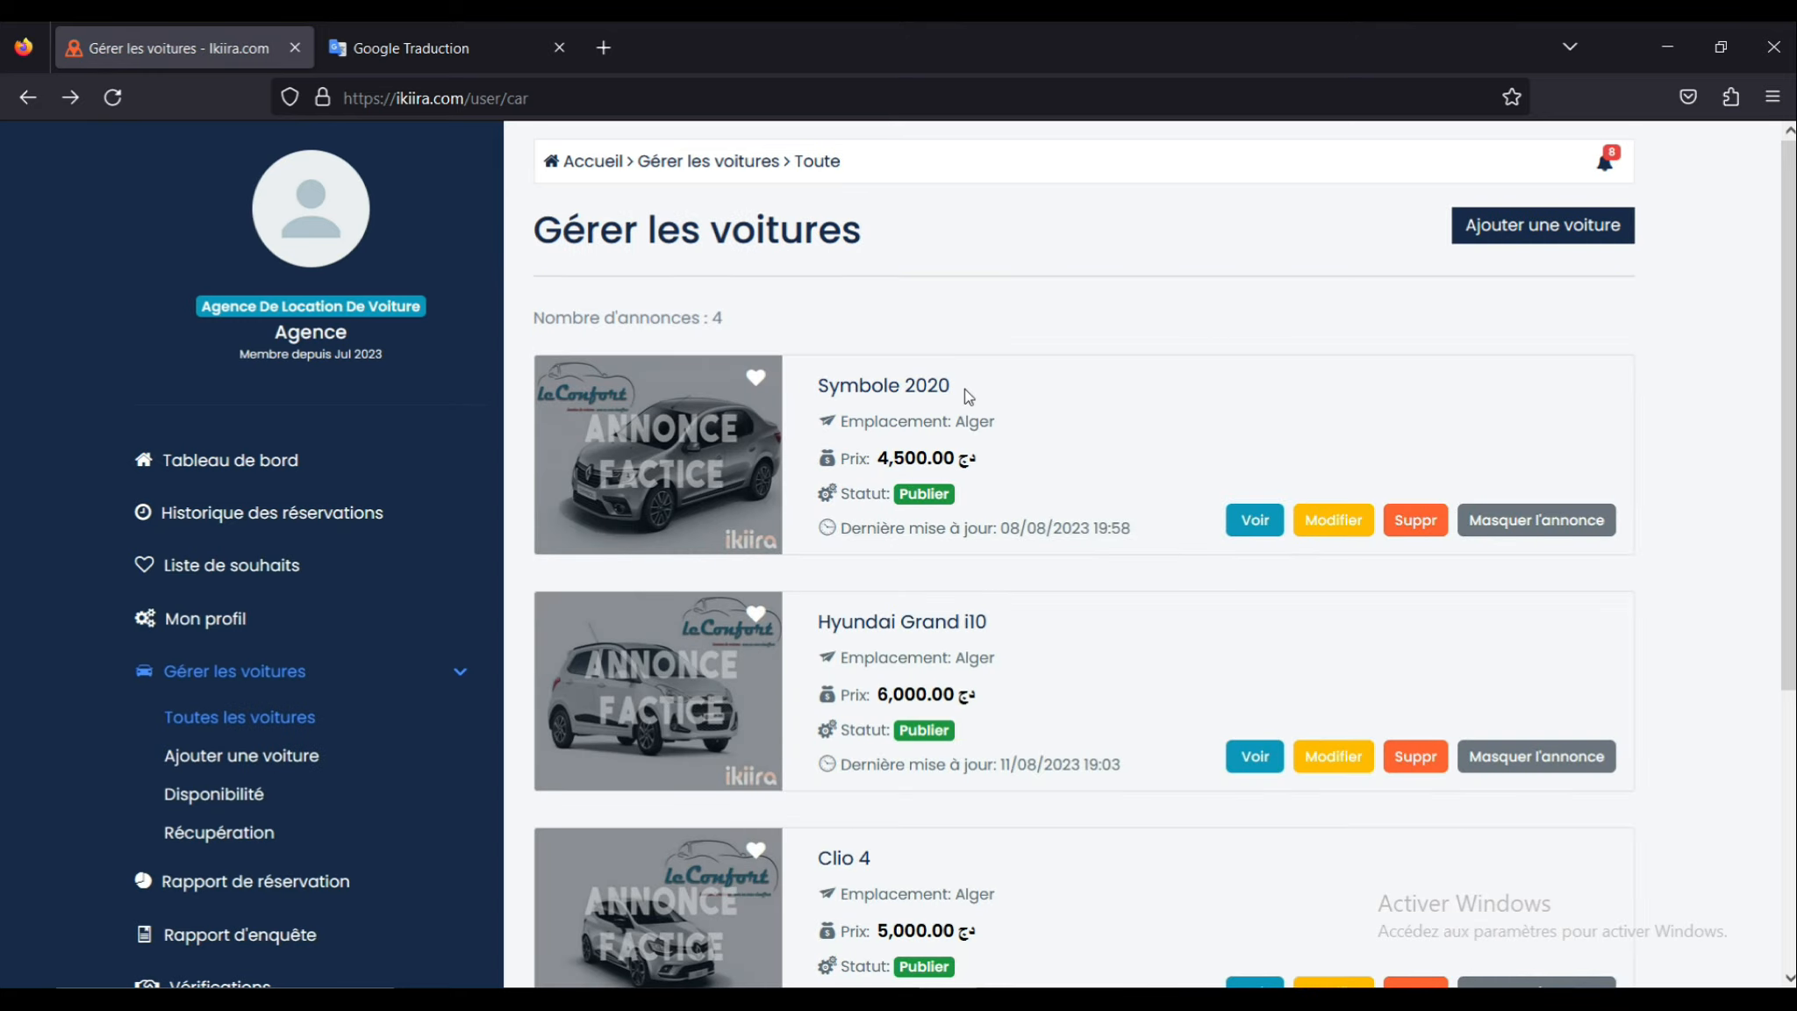
left_click(1329, 523)
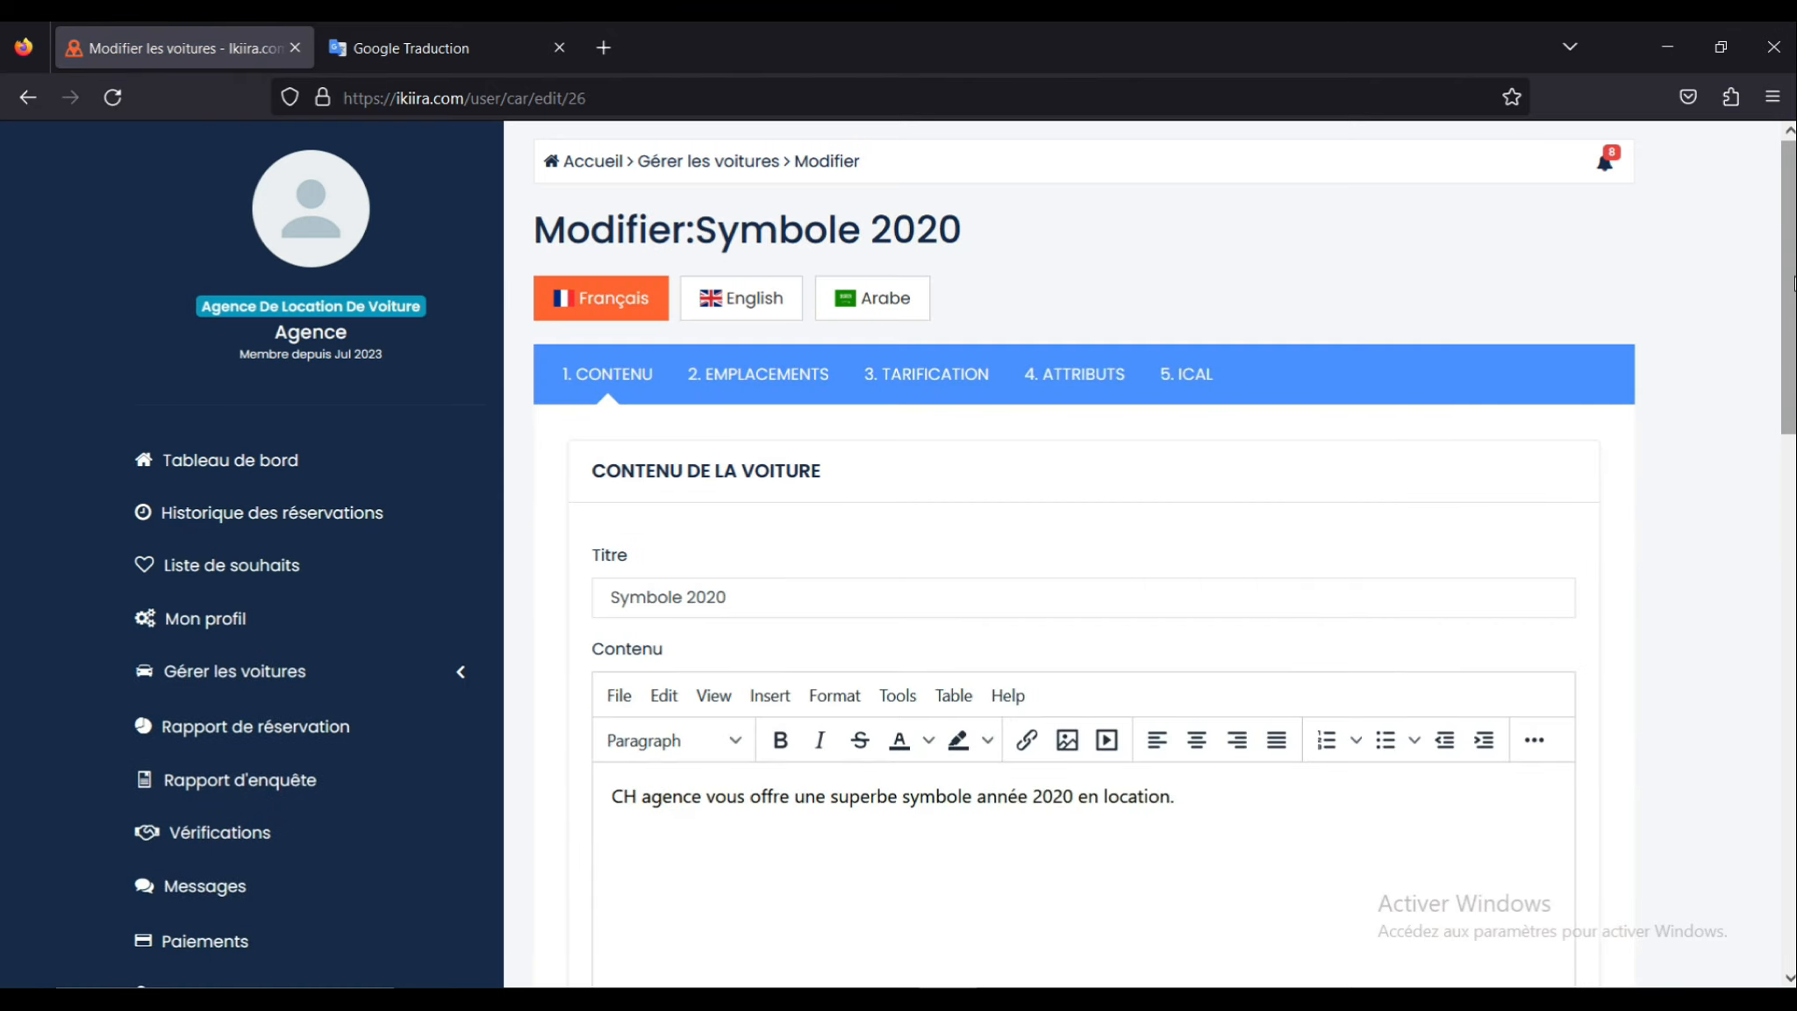
scroll(694, 382, "down", 1)
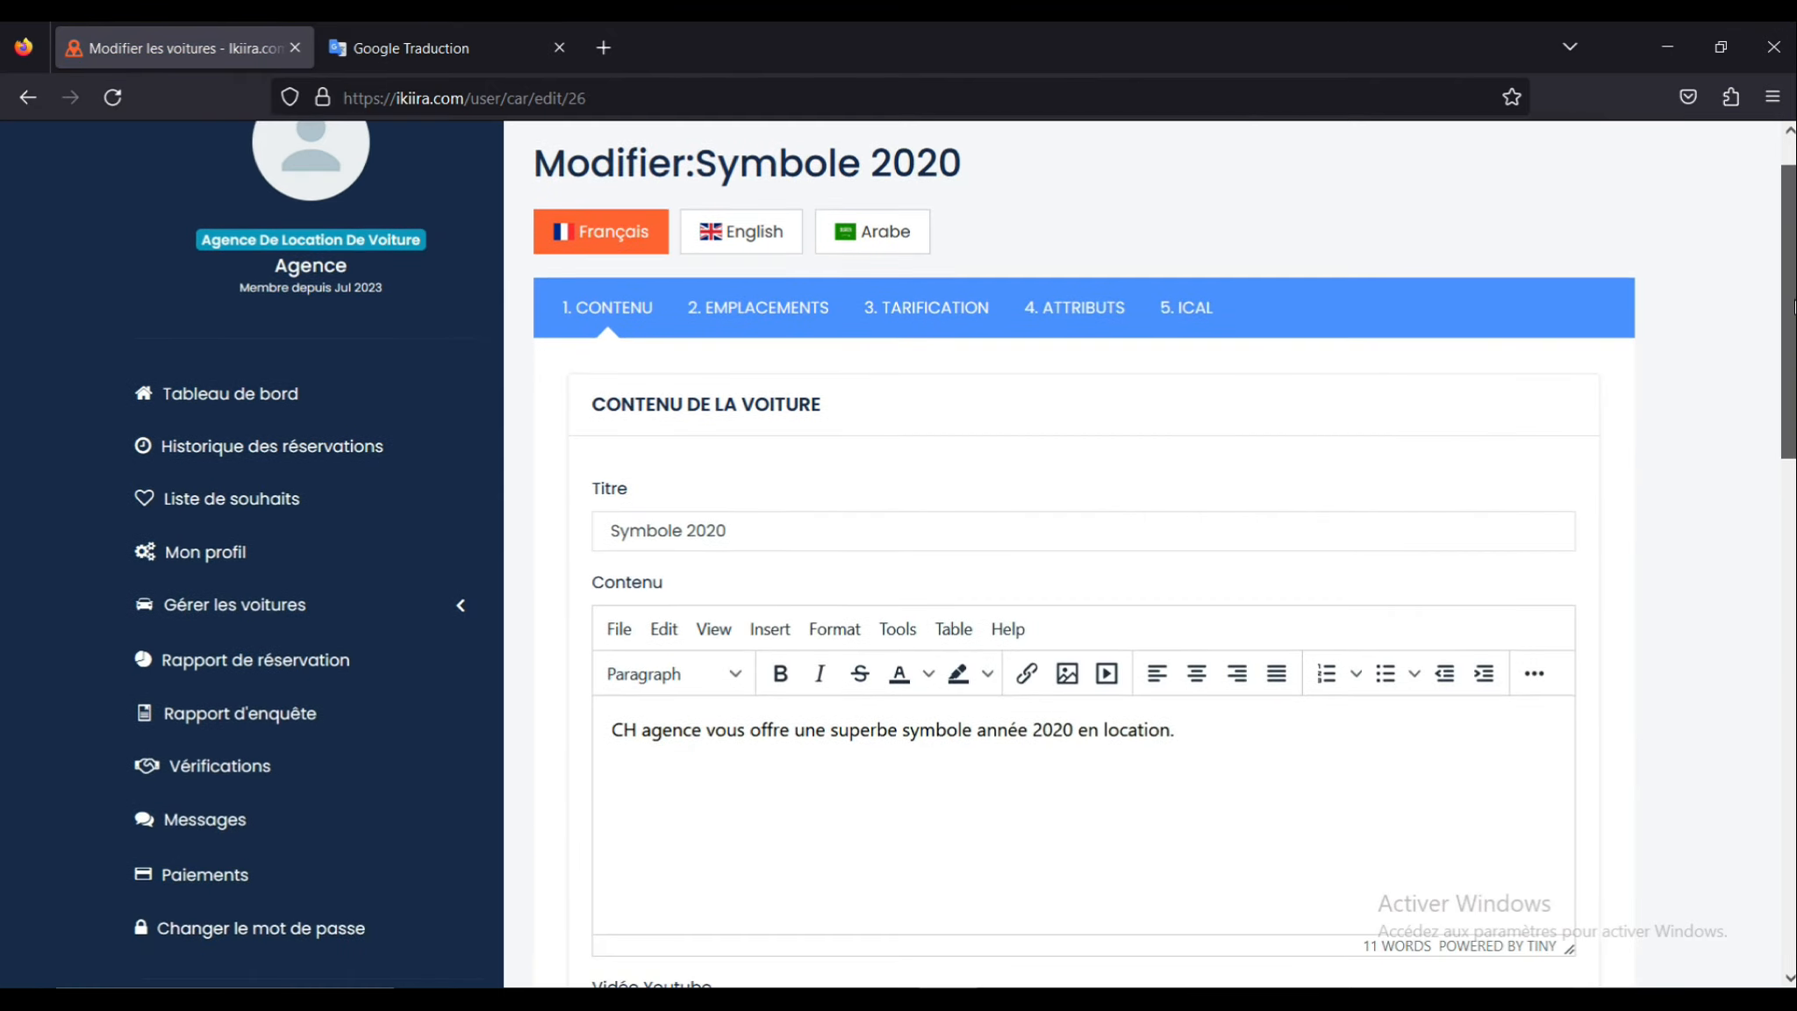
Step: Examine the title, description and YouTube video fields of the car's content section
left_click(895, 533)
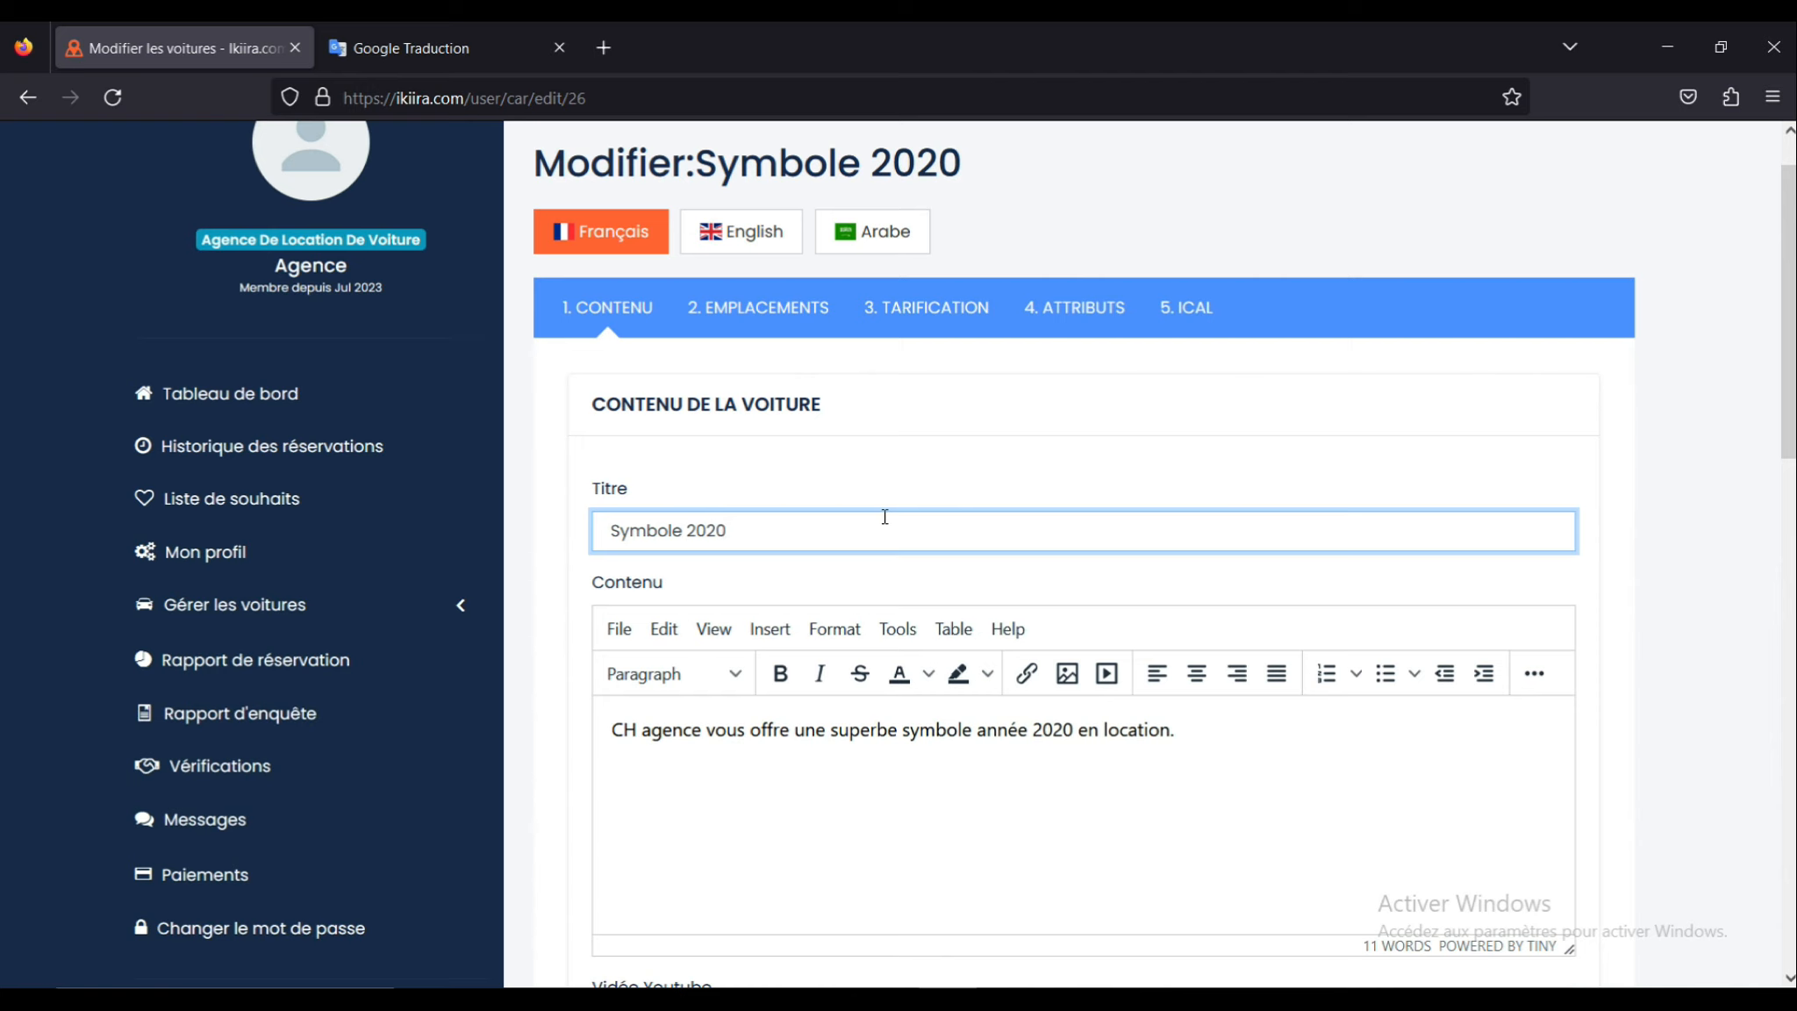
scroll(886, 525, "down", 3)
left_click(1233, 484)
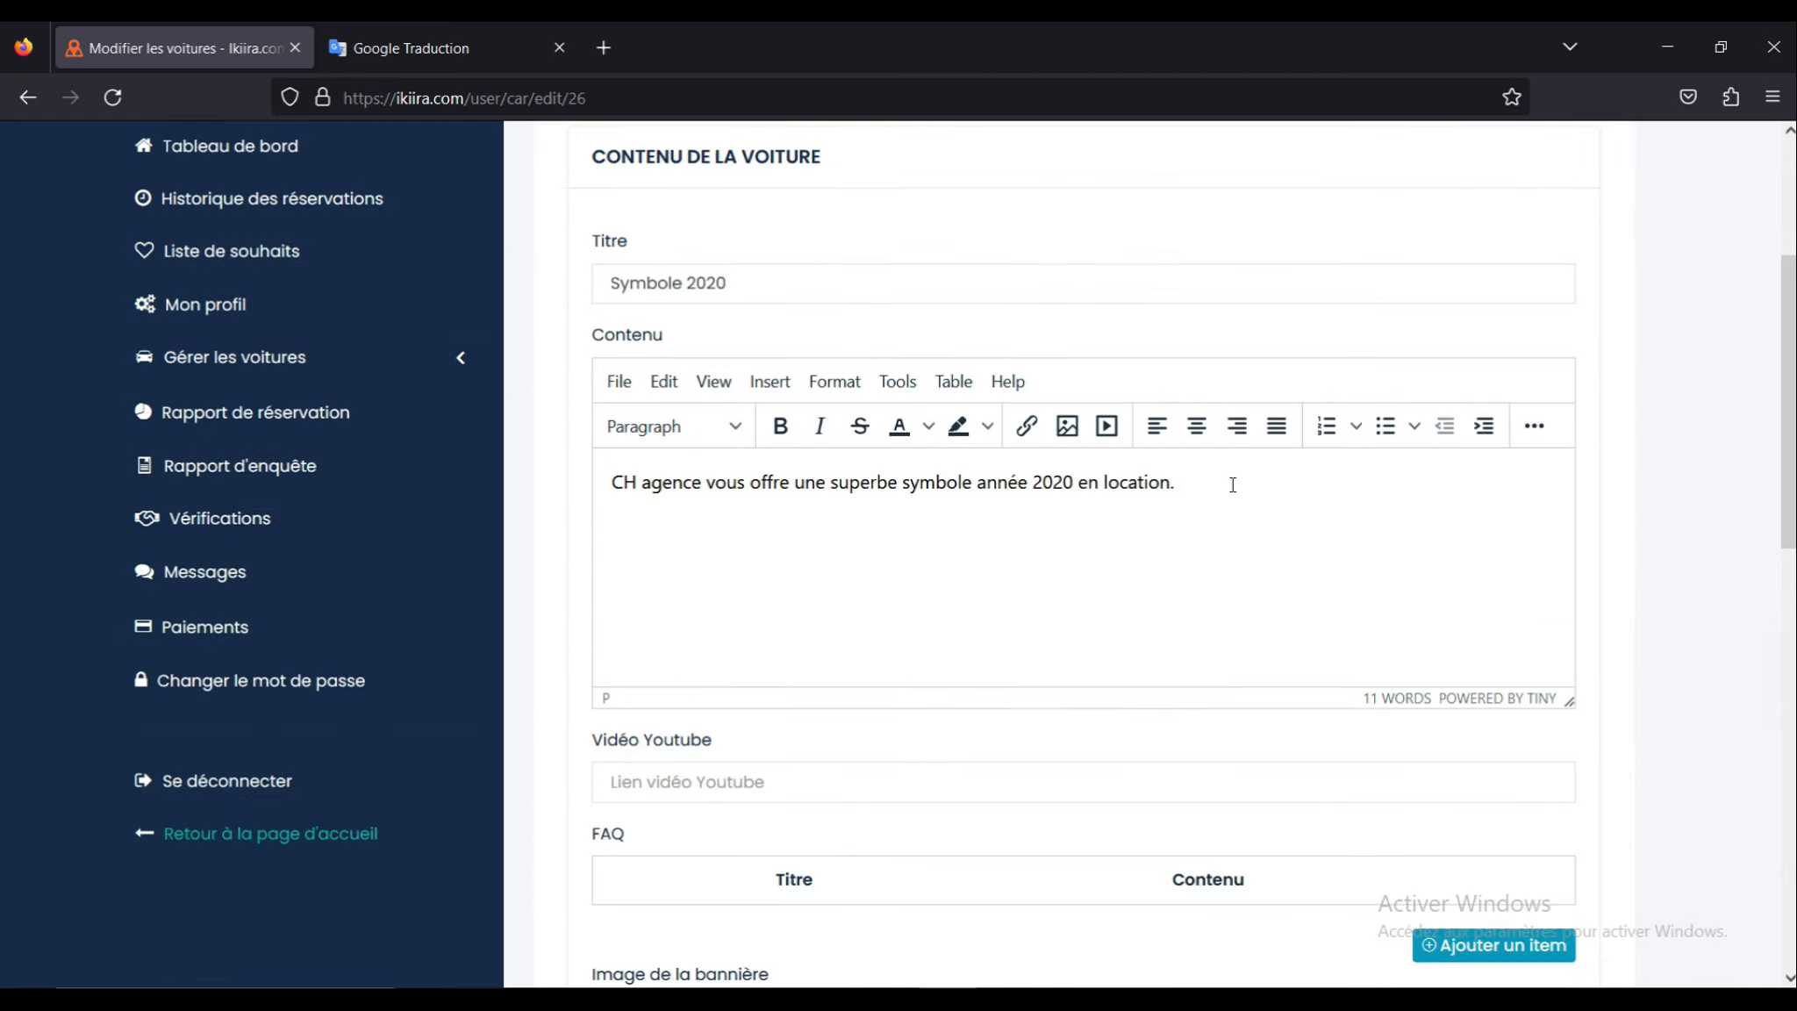
left_click_drag(1204, 475, 620, 499)
left_click(1032, 552)
left_click(917, 779)
scroll(1421, 627, "down", 3)
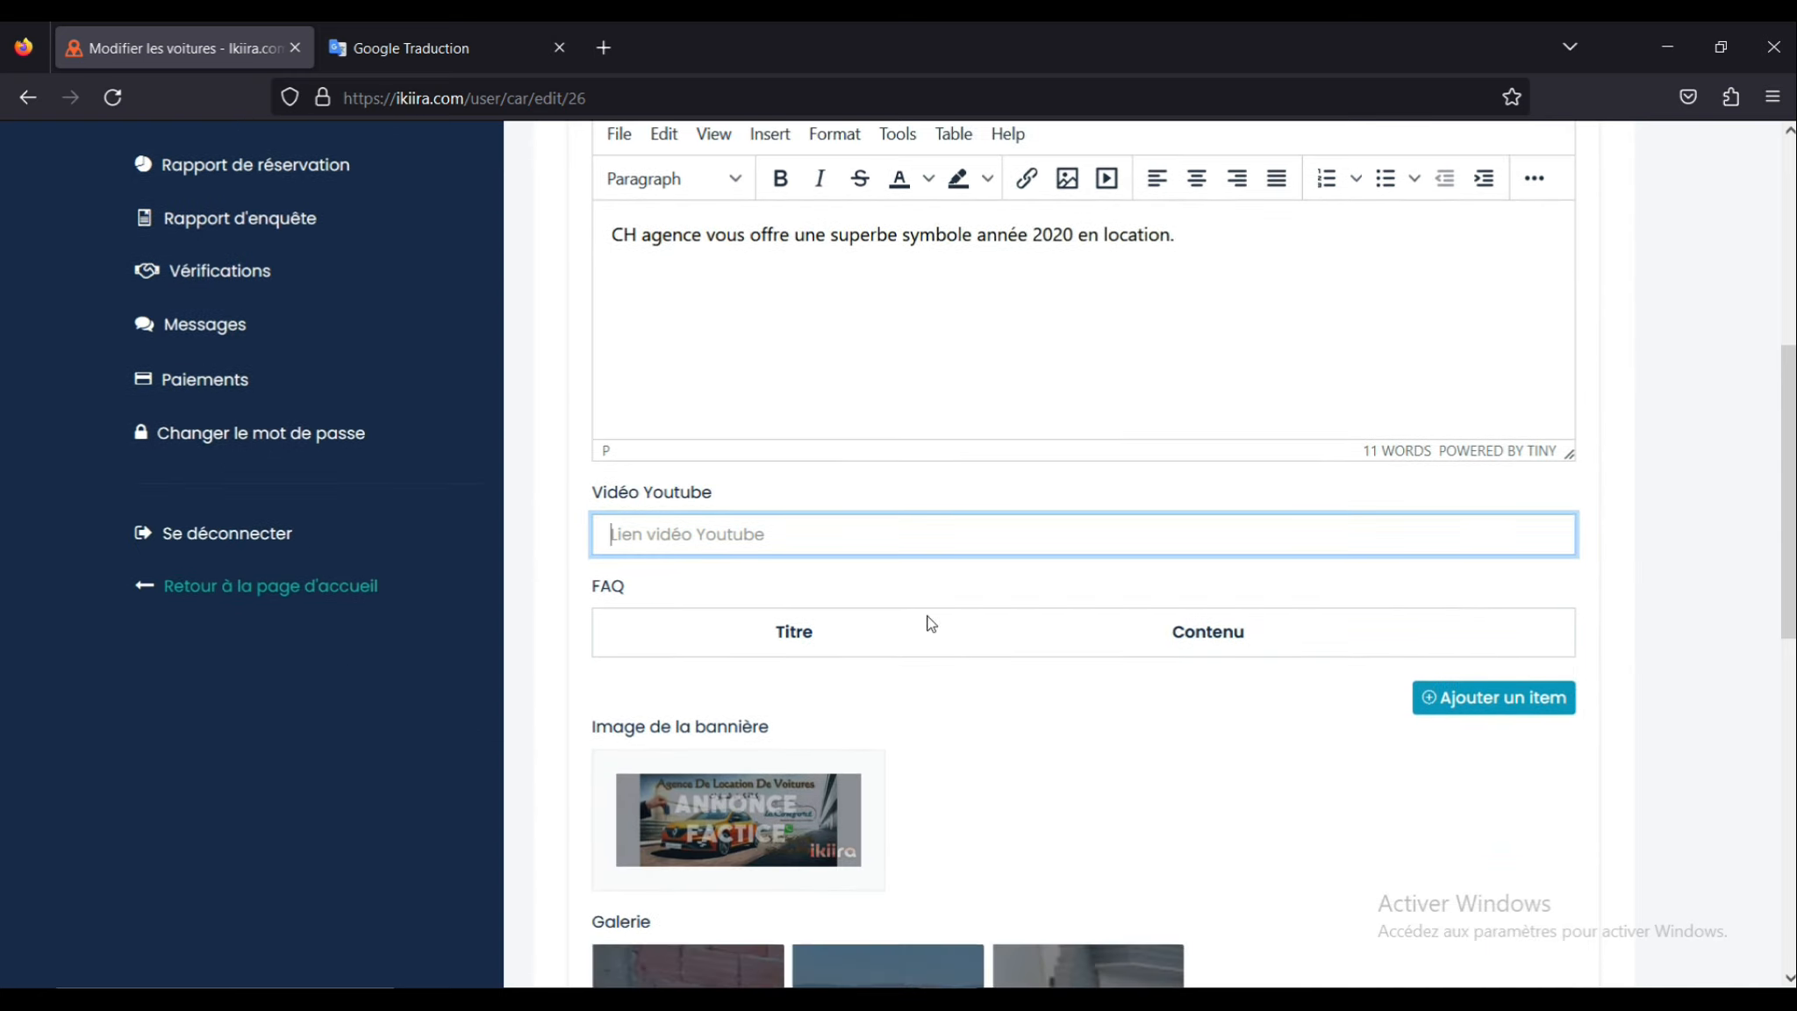
Step: Add an FAQ item titled "Adresse :" and fill in the agency's address as its content
scroll(1062, 637, "down", 2)
left_click(1649, 579)
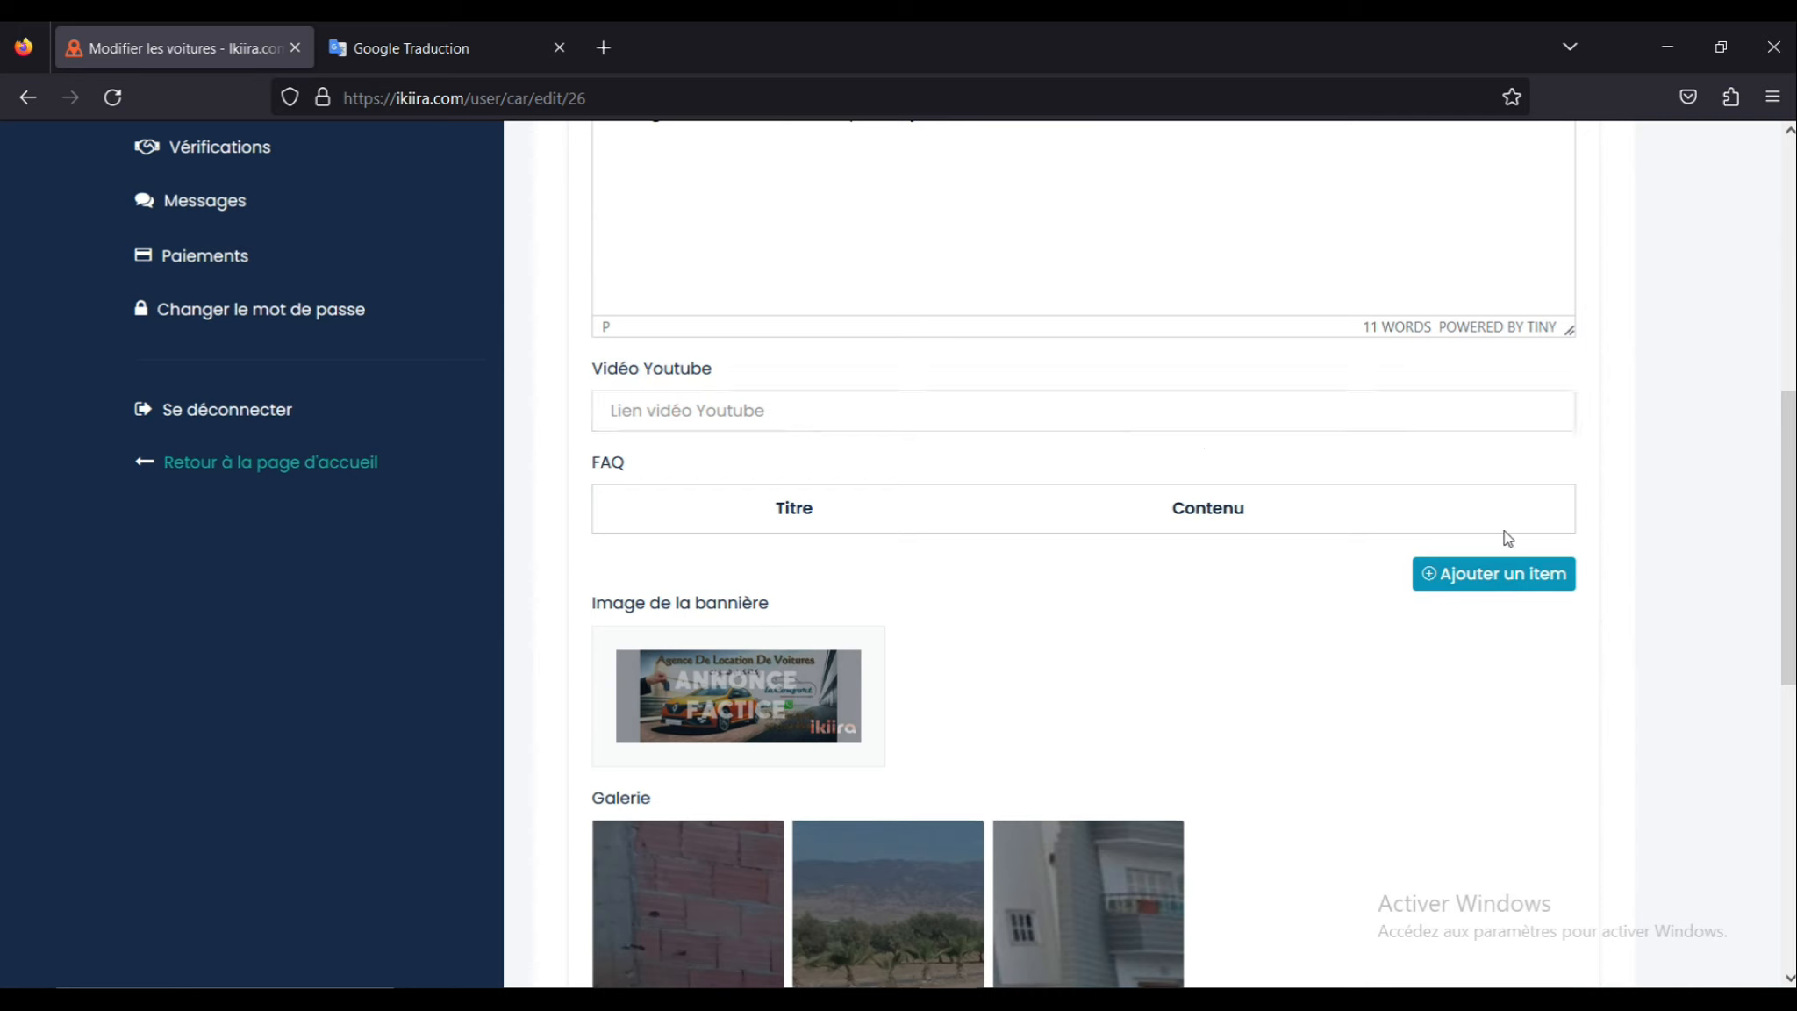
left_click(1523, 575)
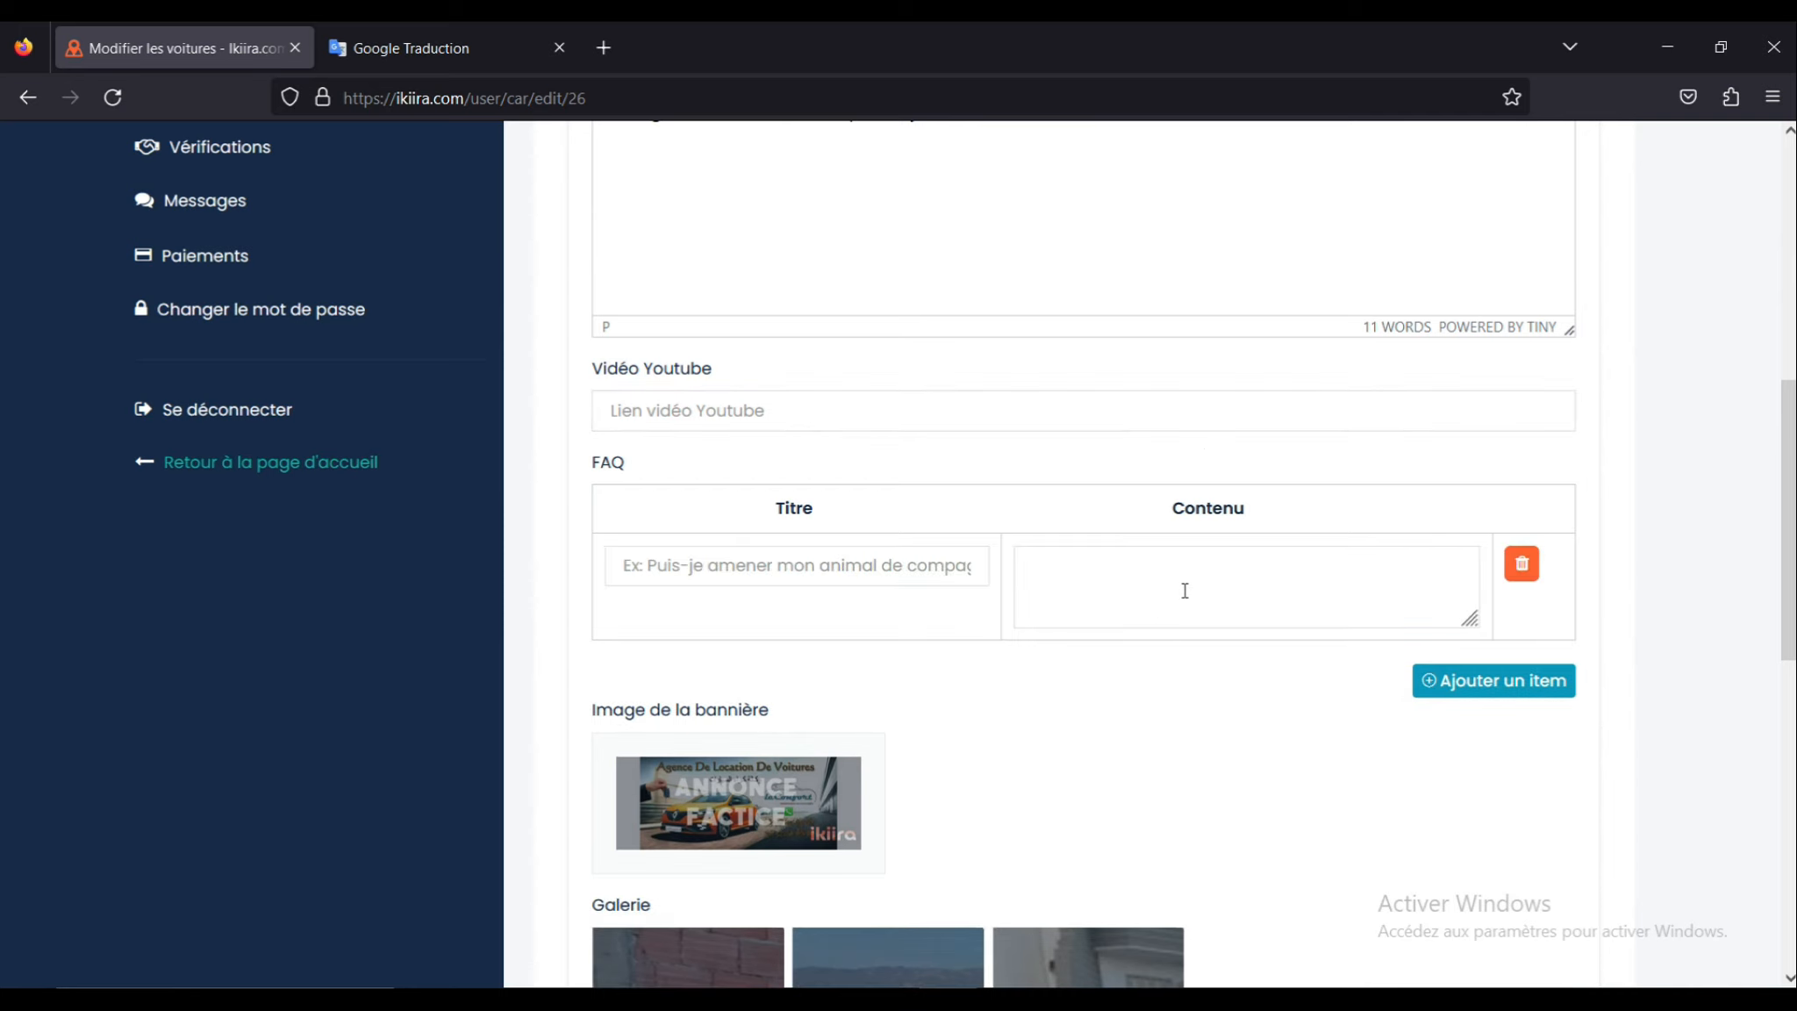
left_click(905, 567)
type("Ad")
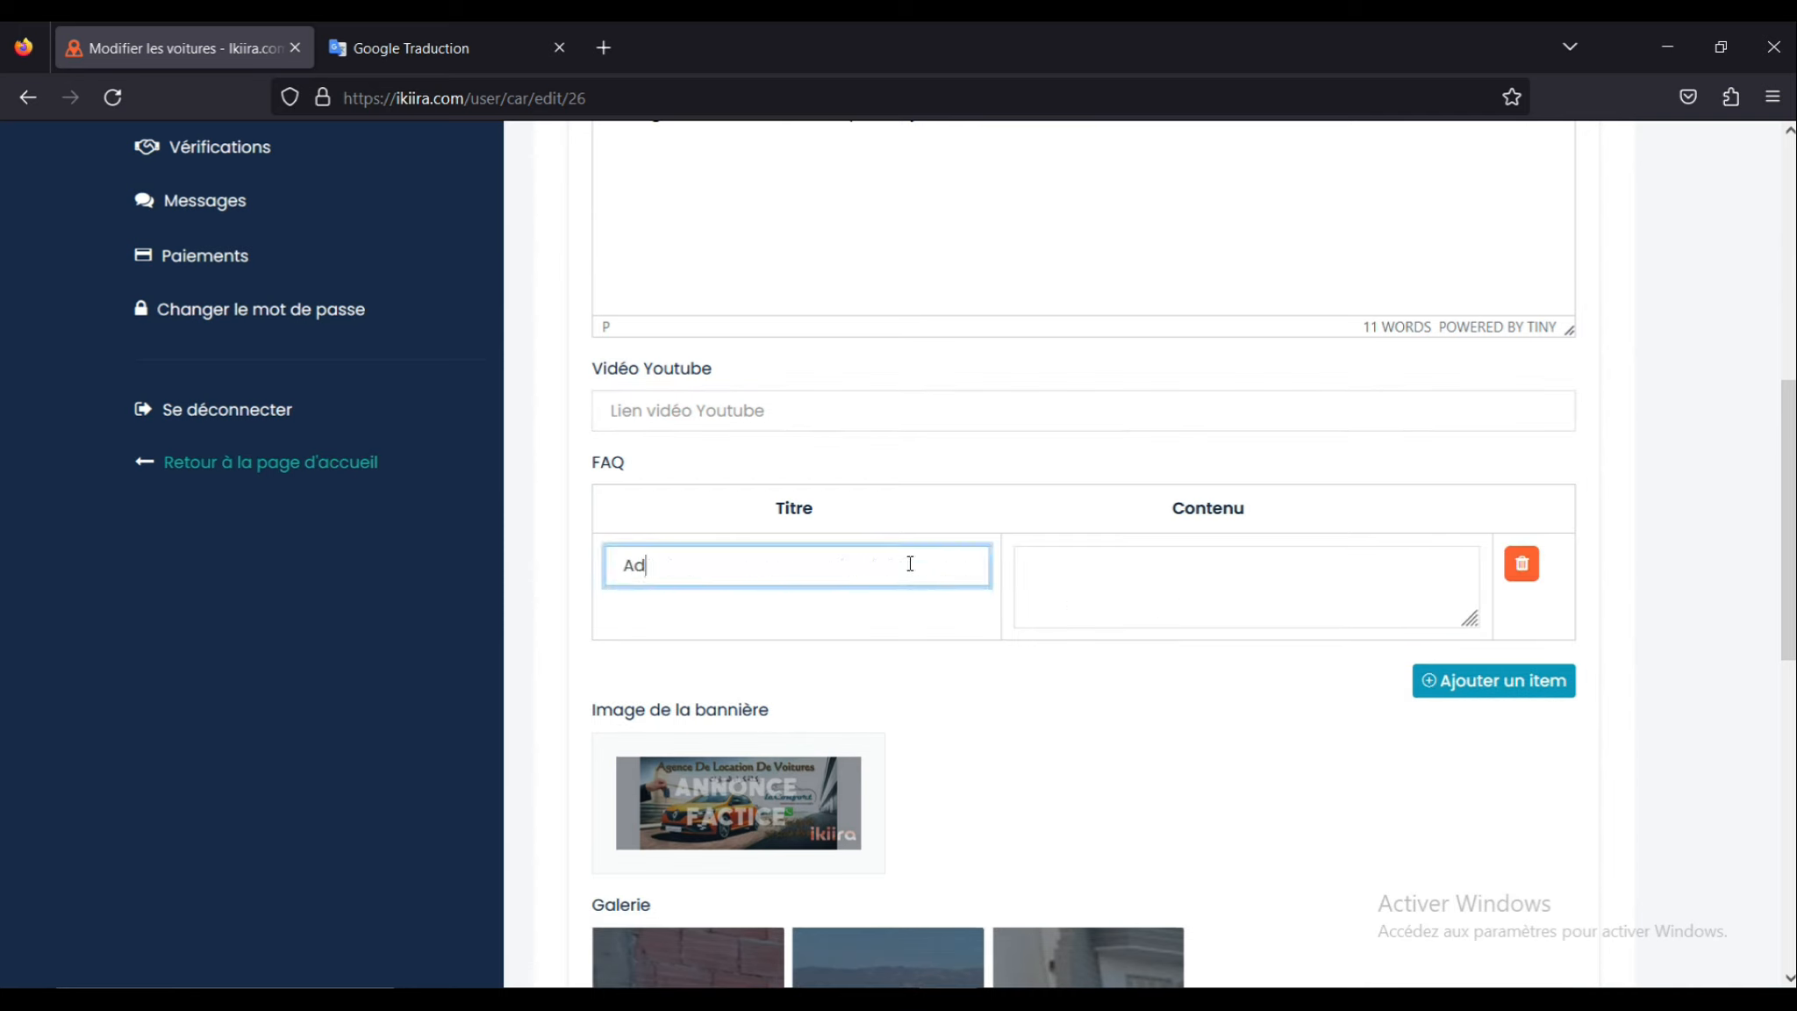
type("resse :")
left_click(1063, 574)
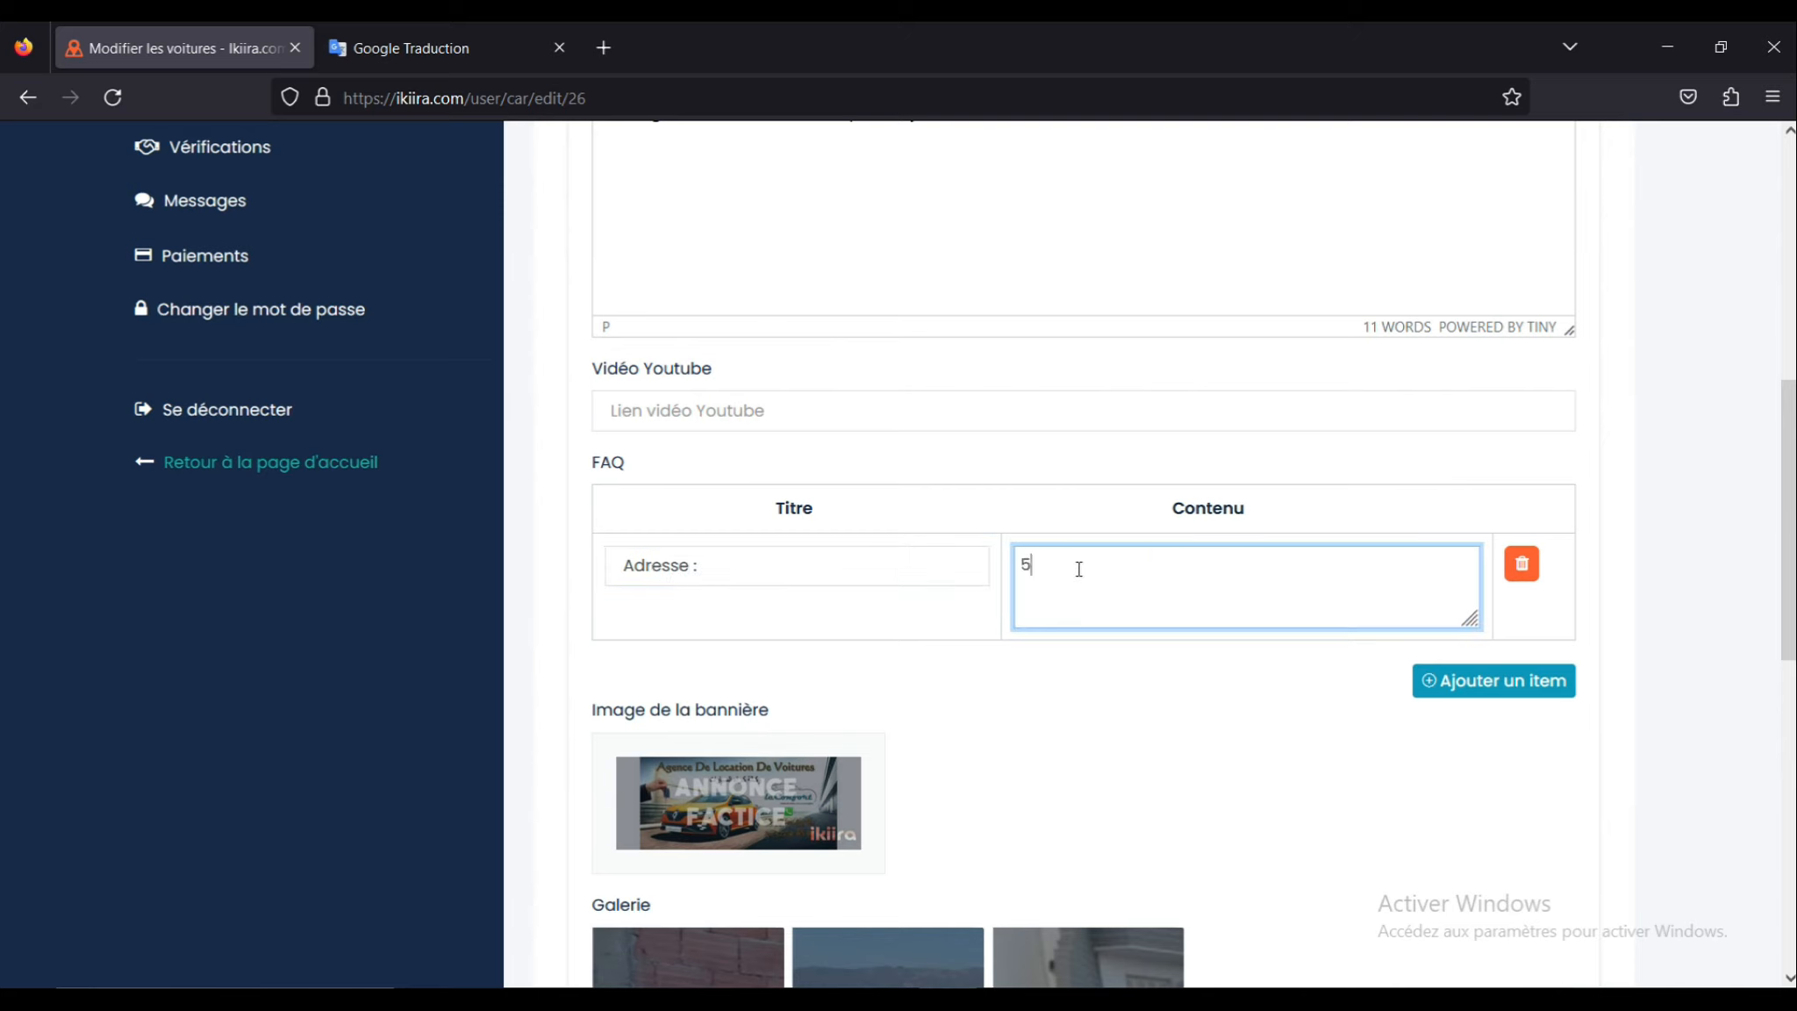
type("5 juillet")
left_click(1599, 563)
Step: Add a second, empty FAQ item and delete it
scroll(1571, 575, "down", 2)
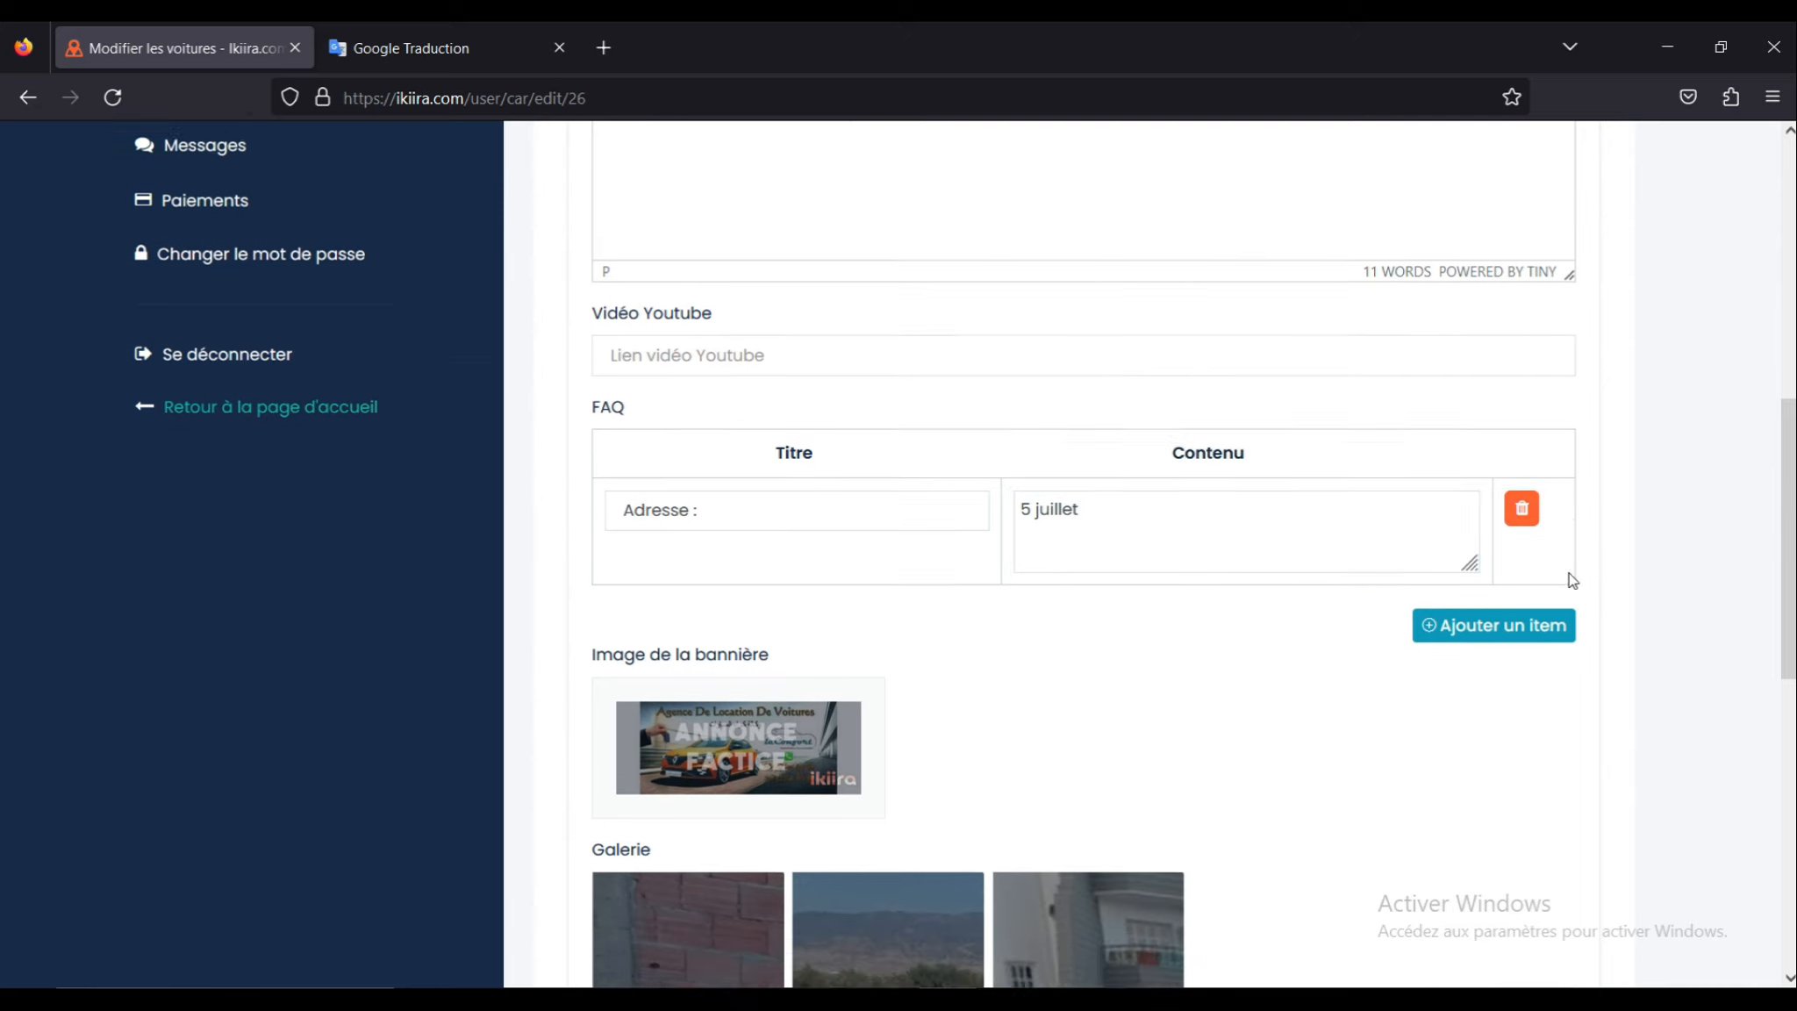
left_click(1500, 555)
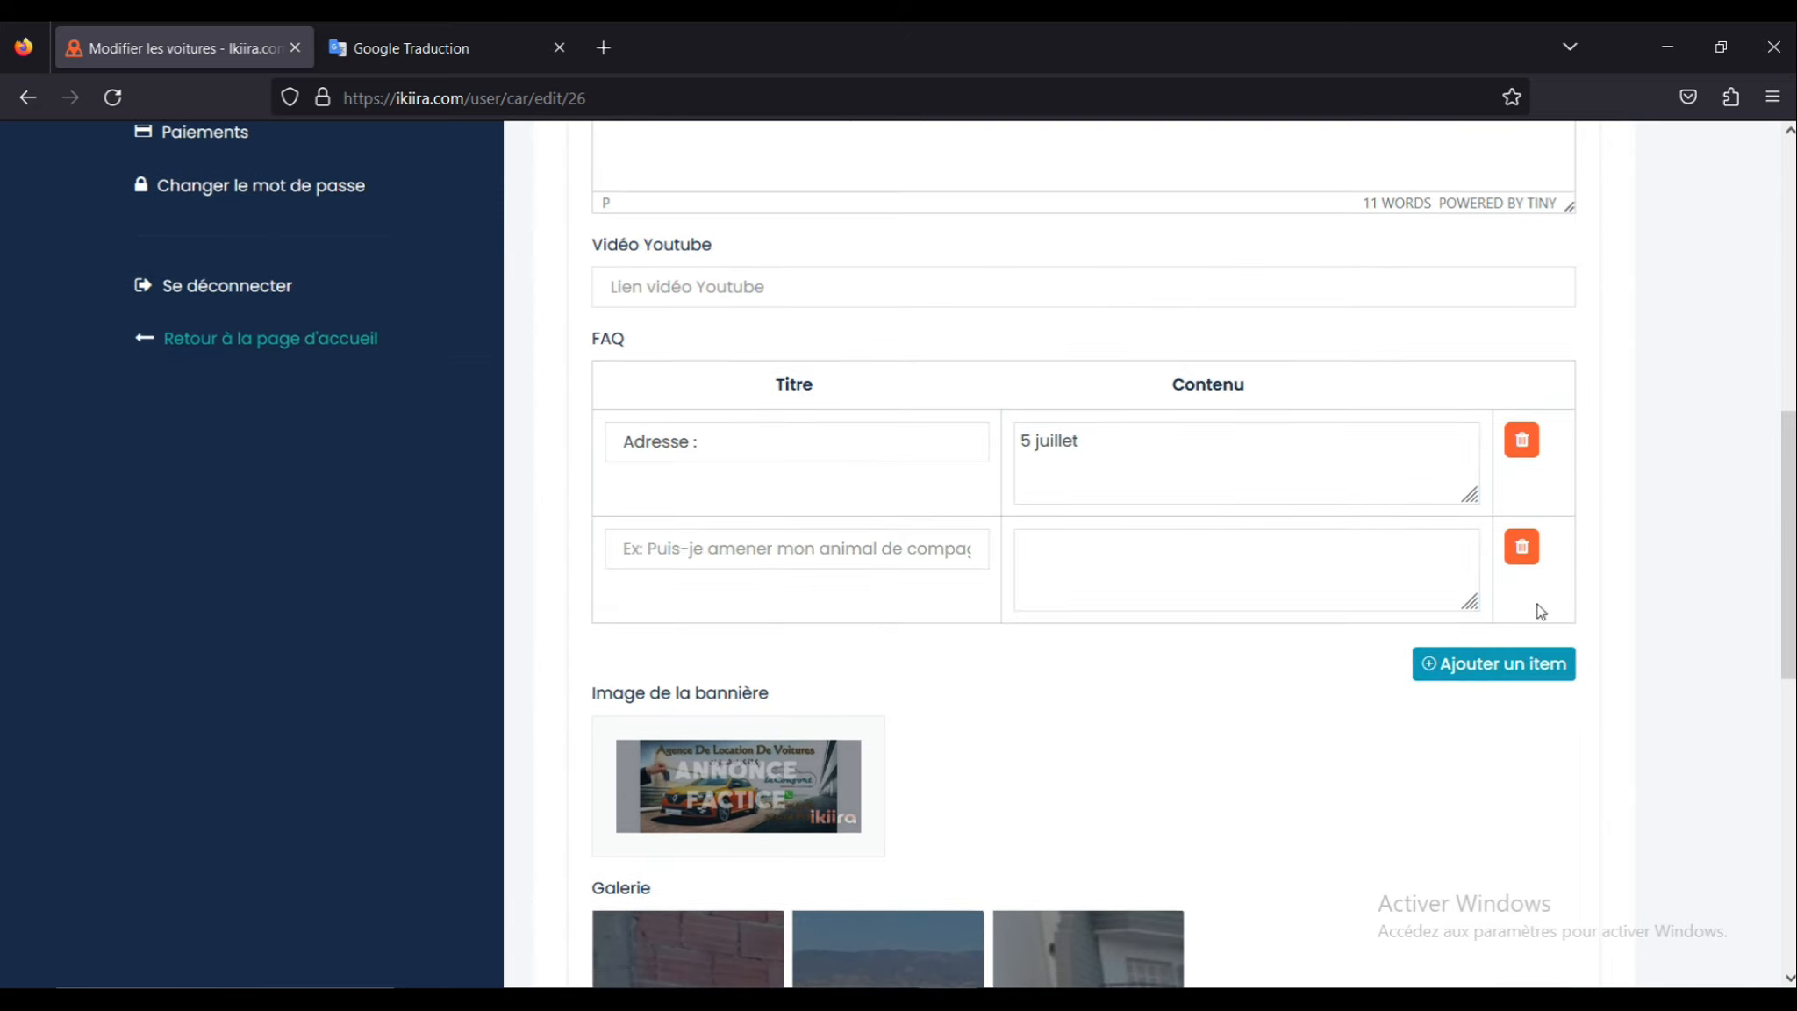
left_click(1518, 545)
Step: Remove the listing's banner image and try to replace it with the file 04 from the image library
scroll(823, 590, "down", 2)
mouse_move(783, 563)
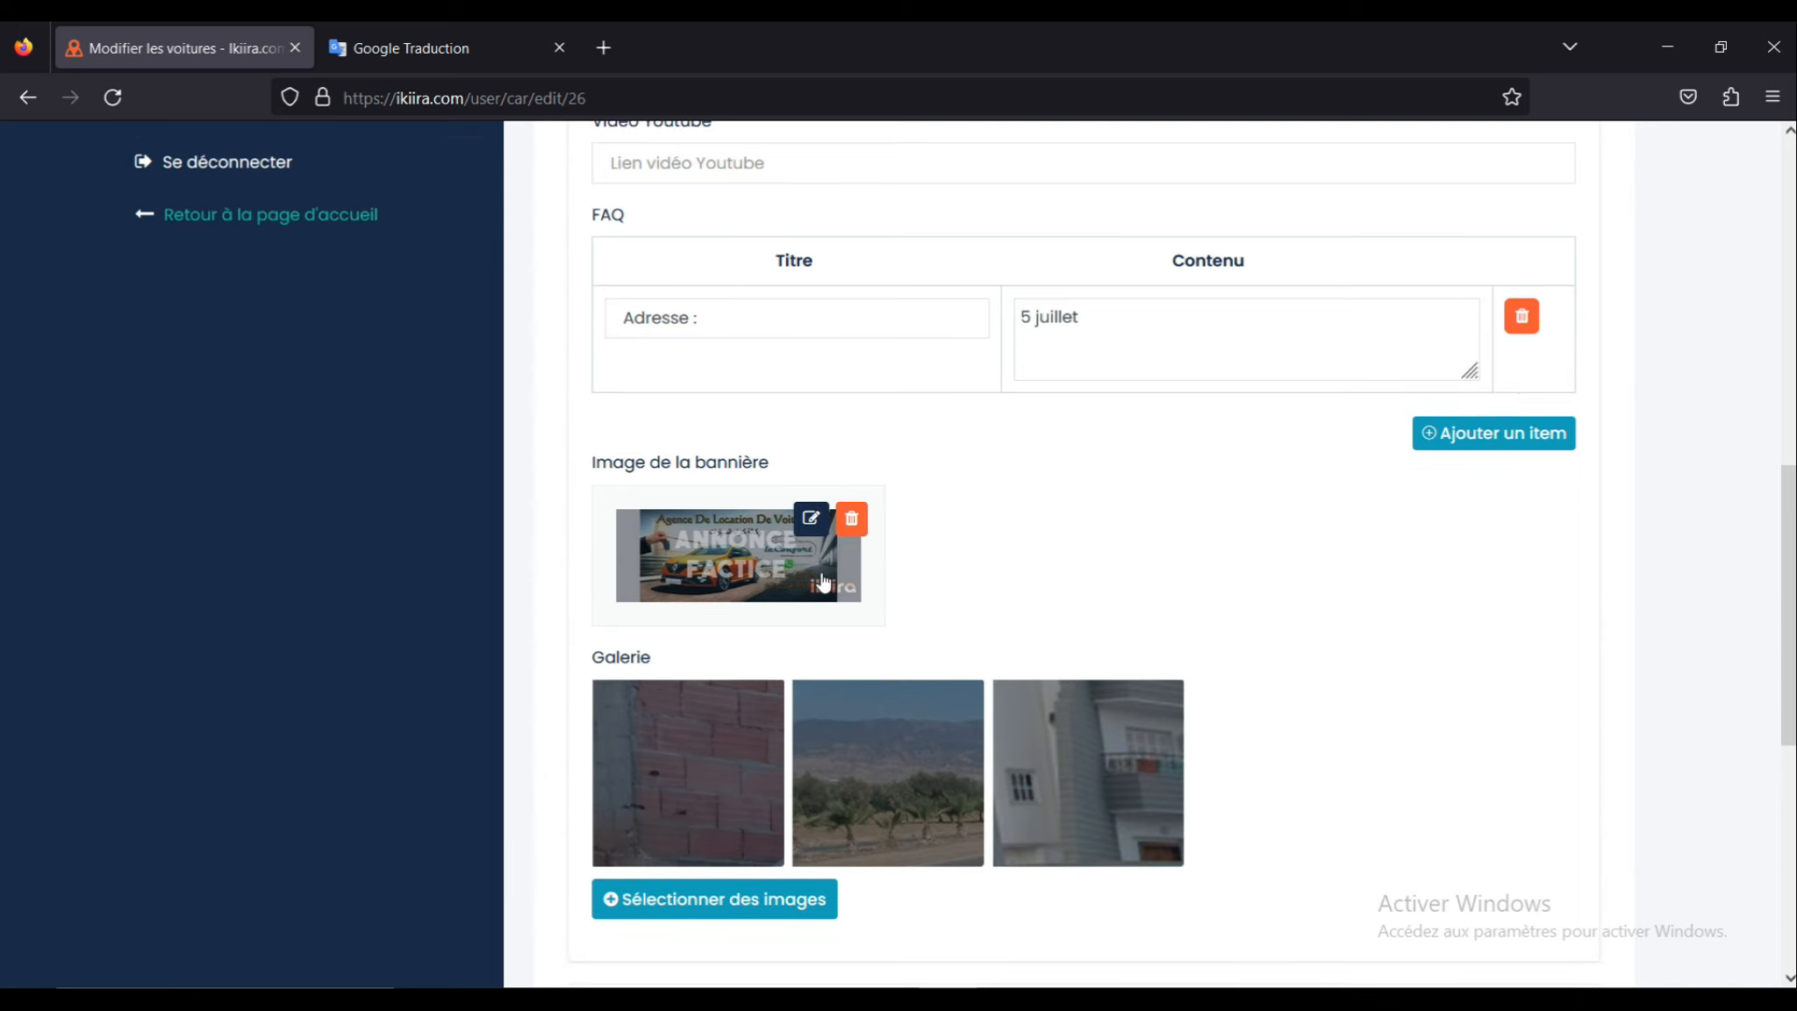
left_click(852, 519)
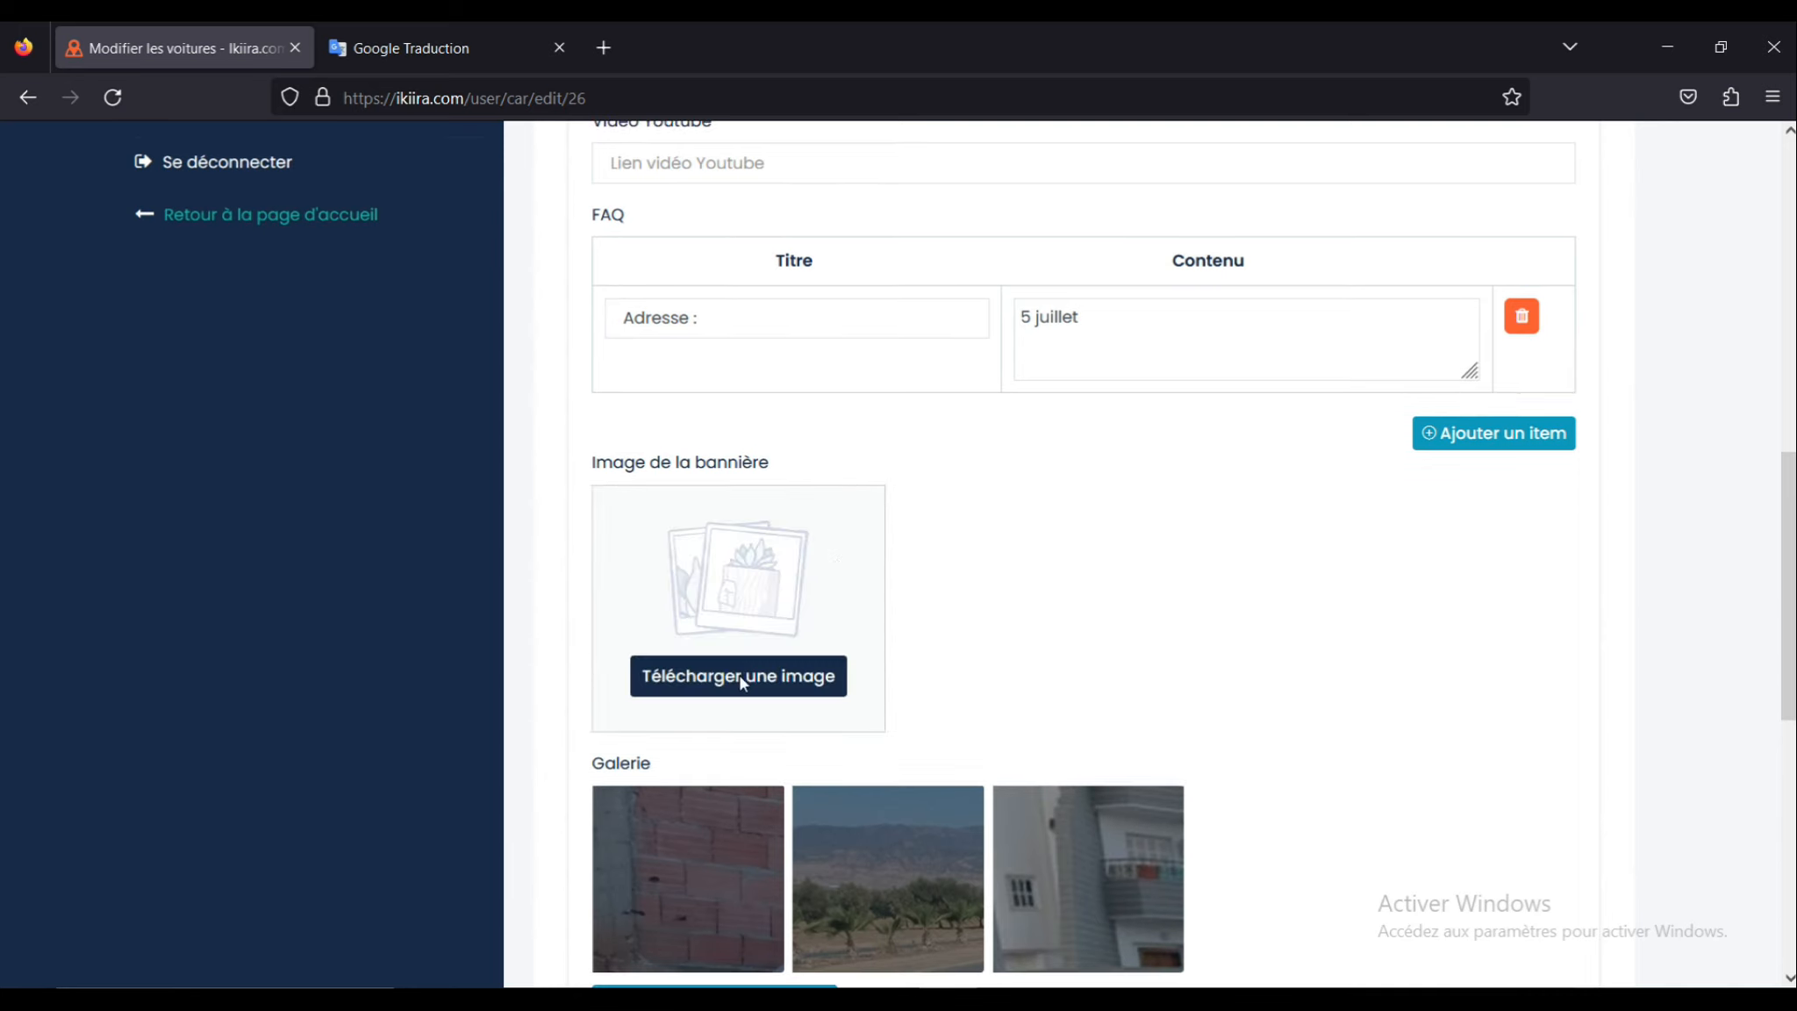
left_click(740, 676)
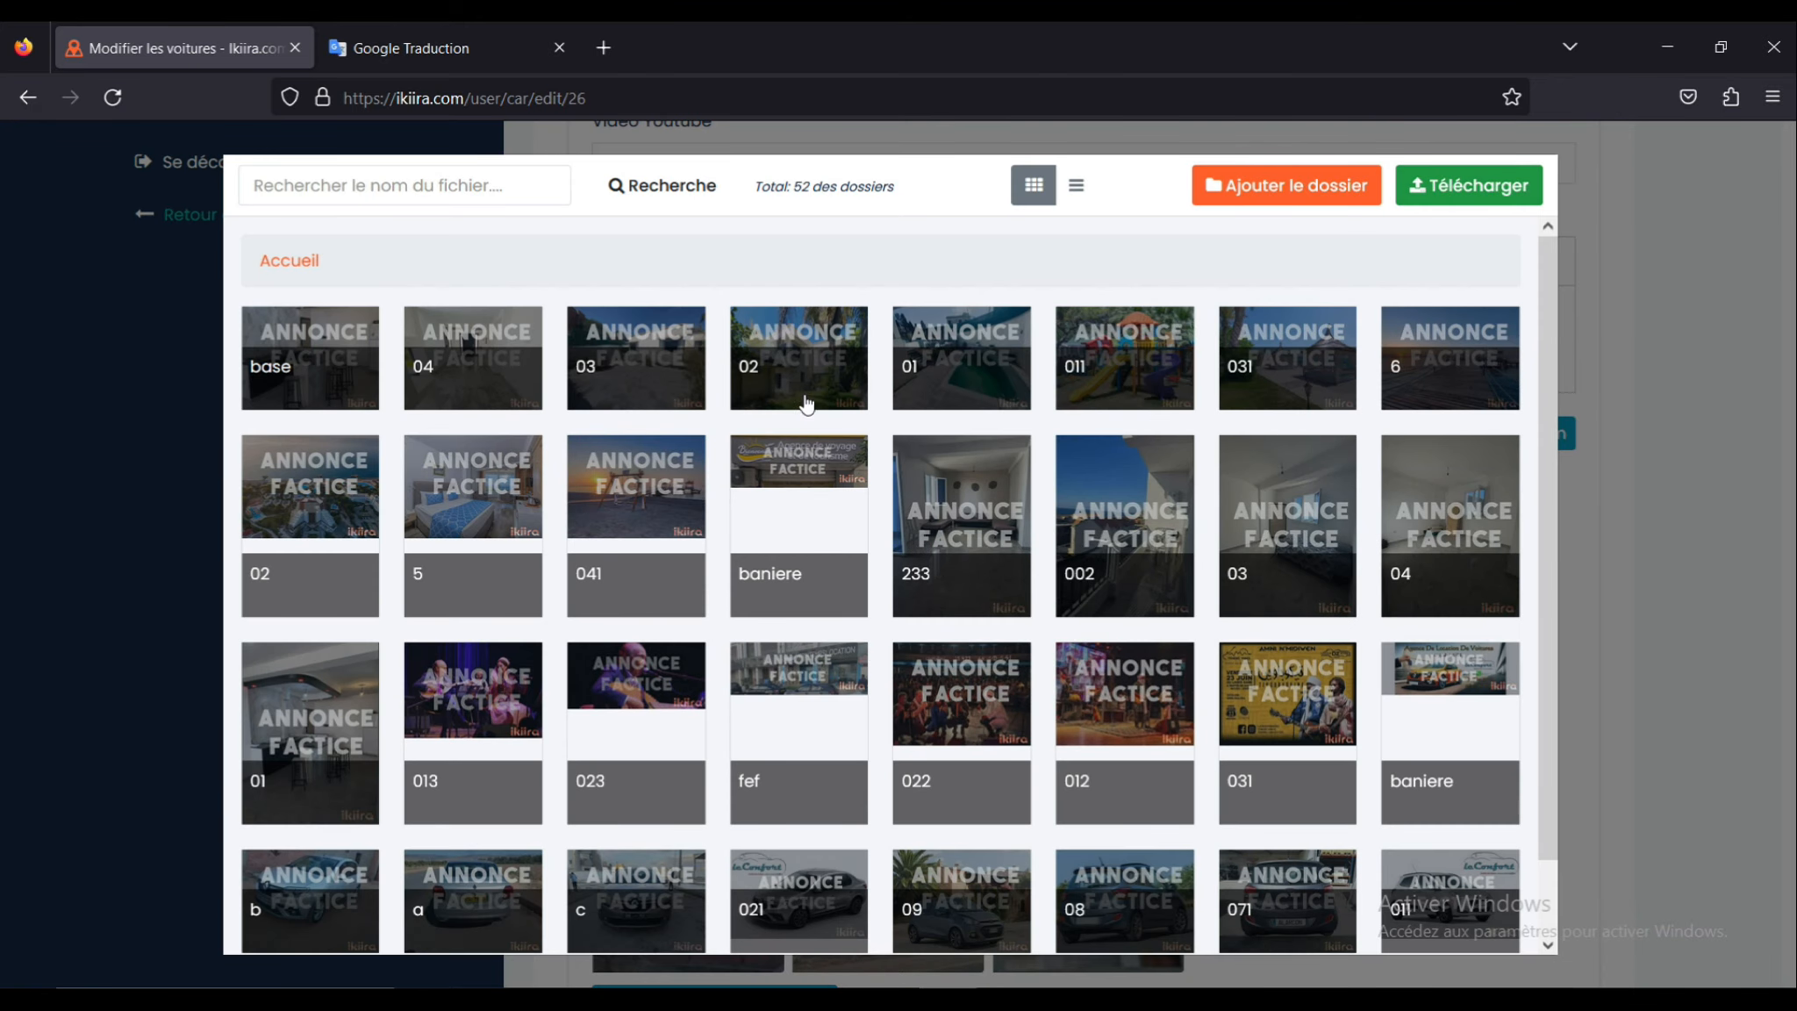
left_click(526, 353)
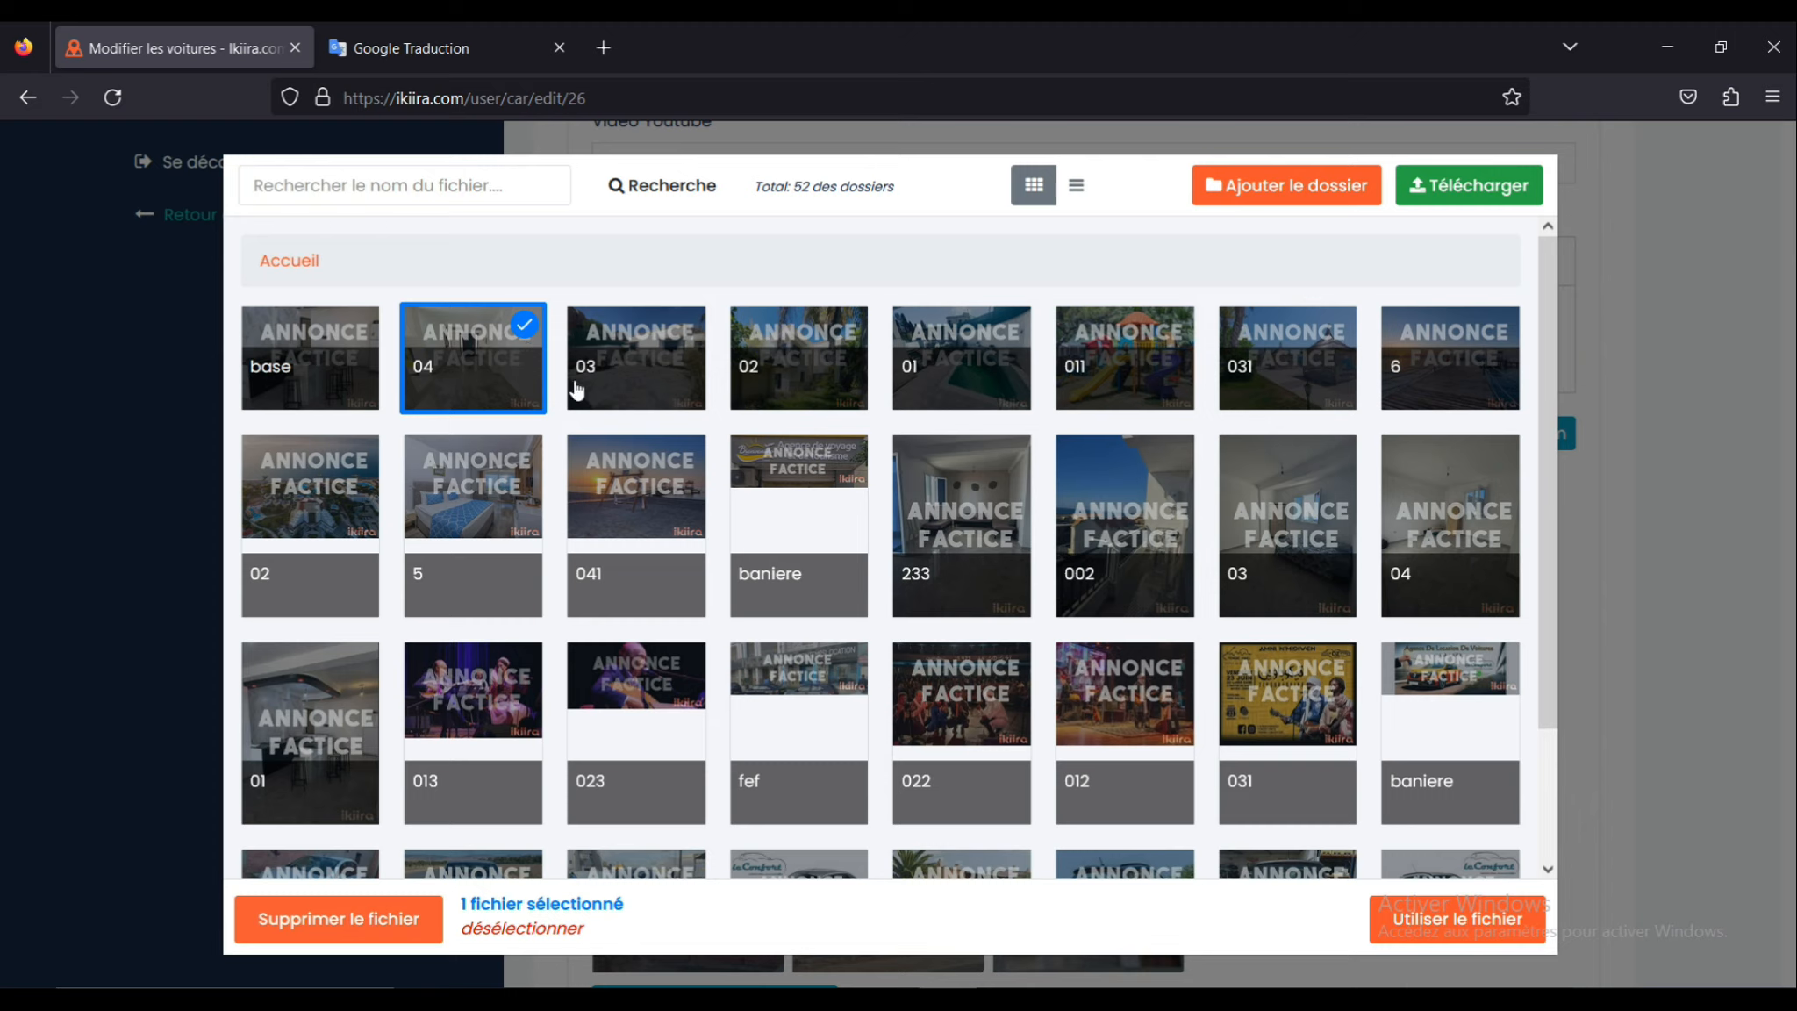
left_click(1454, 917)
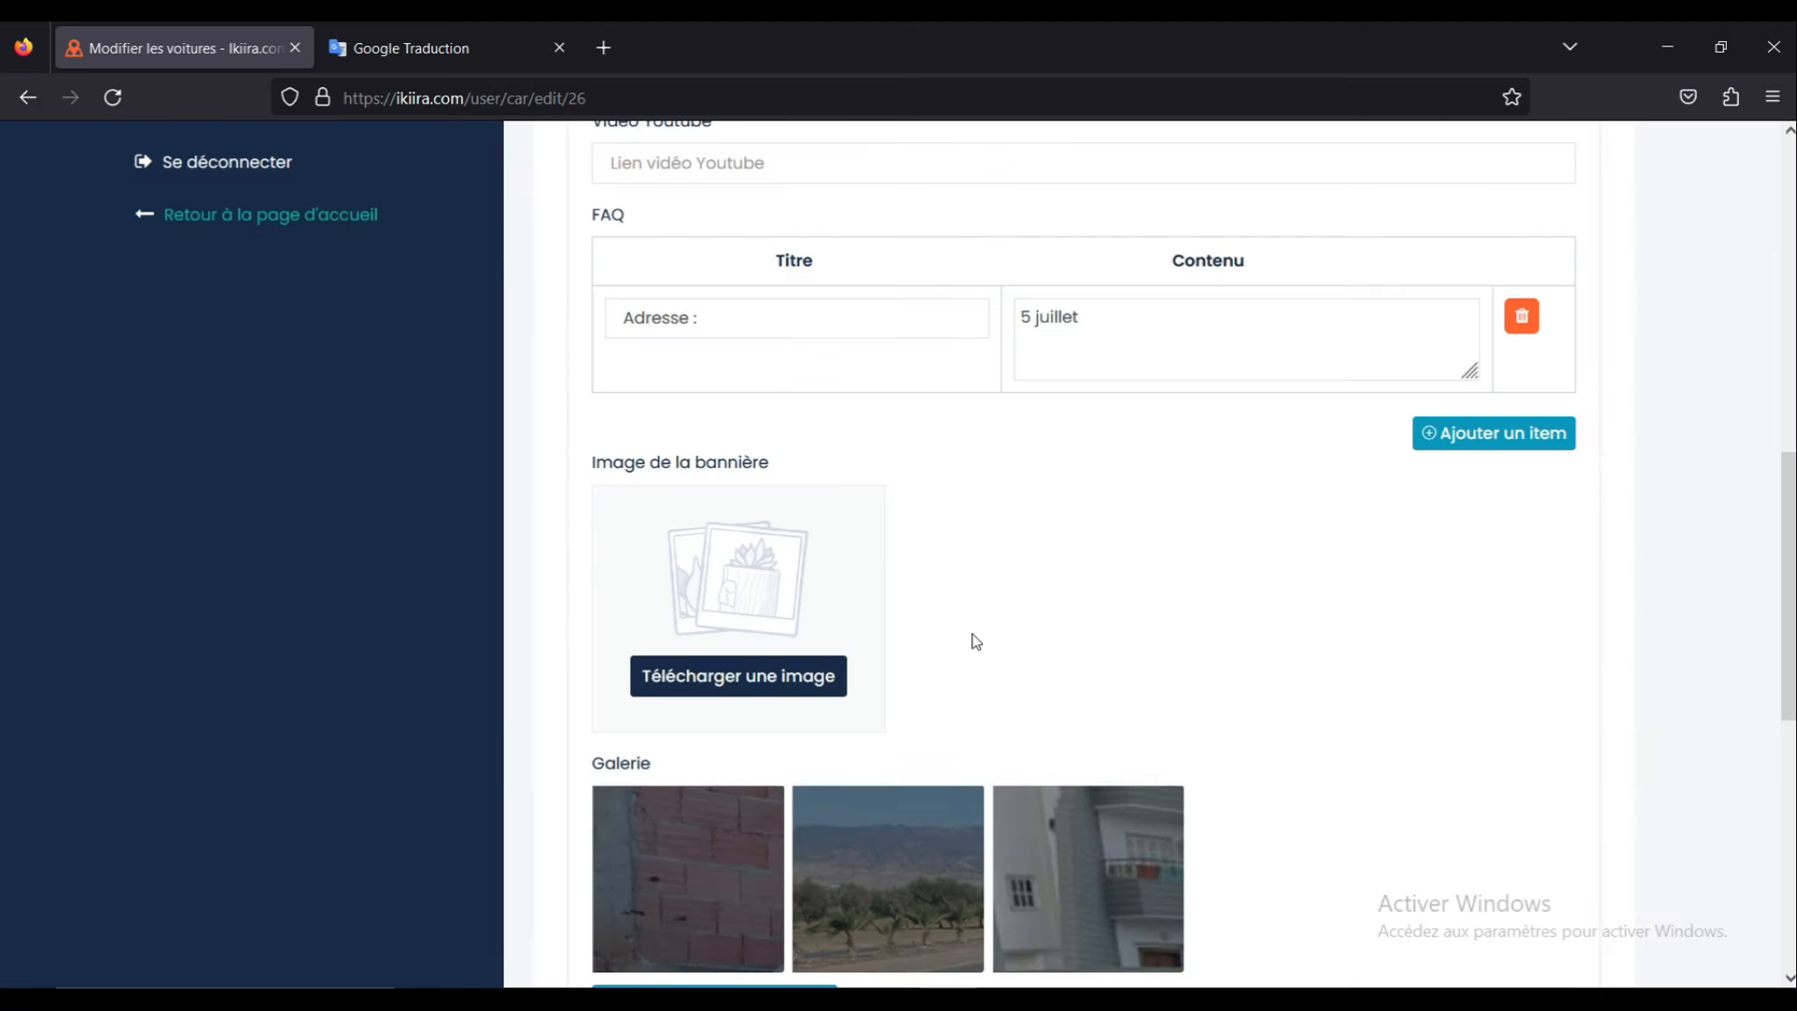
Step: View the image library for the gallery and close it without choosing an image
scroll(971, 642, "down", 5)
scroll(774, 382, "down", 1)
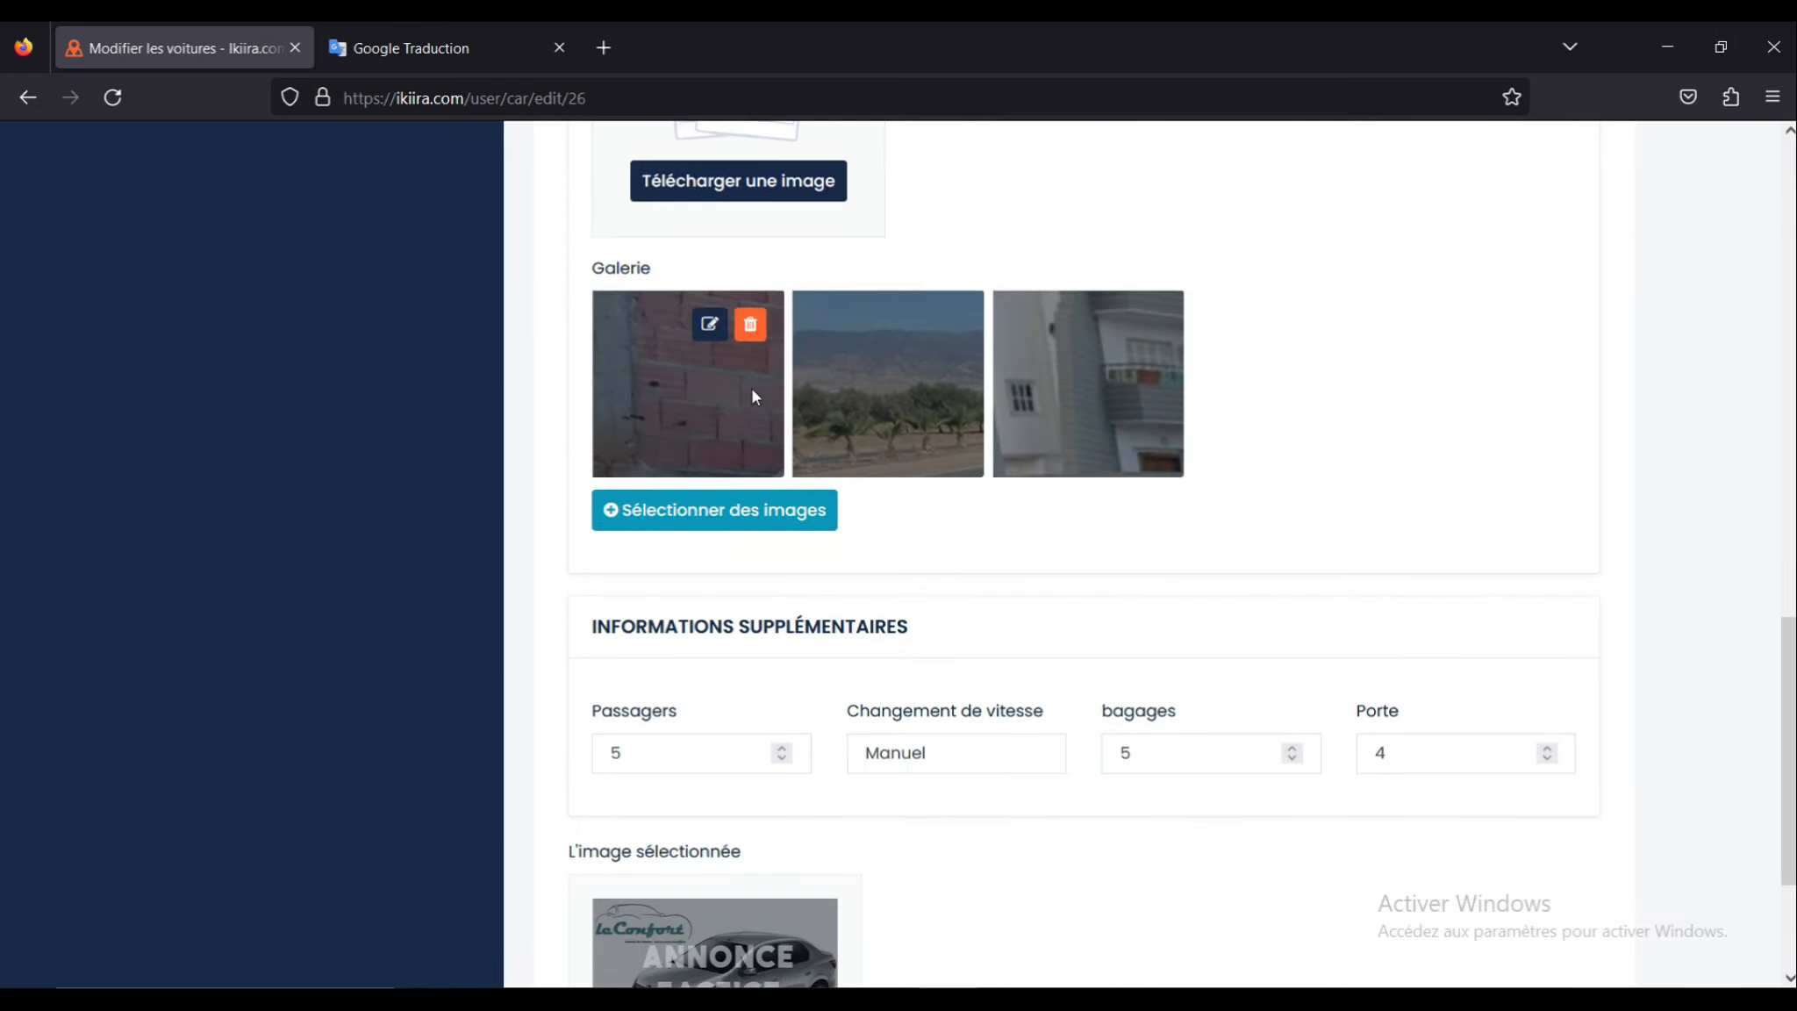
left_click(739, 493)
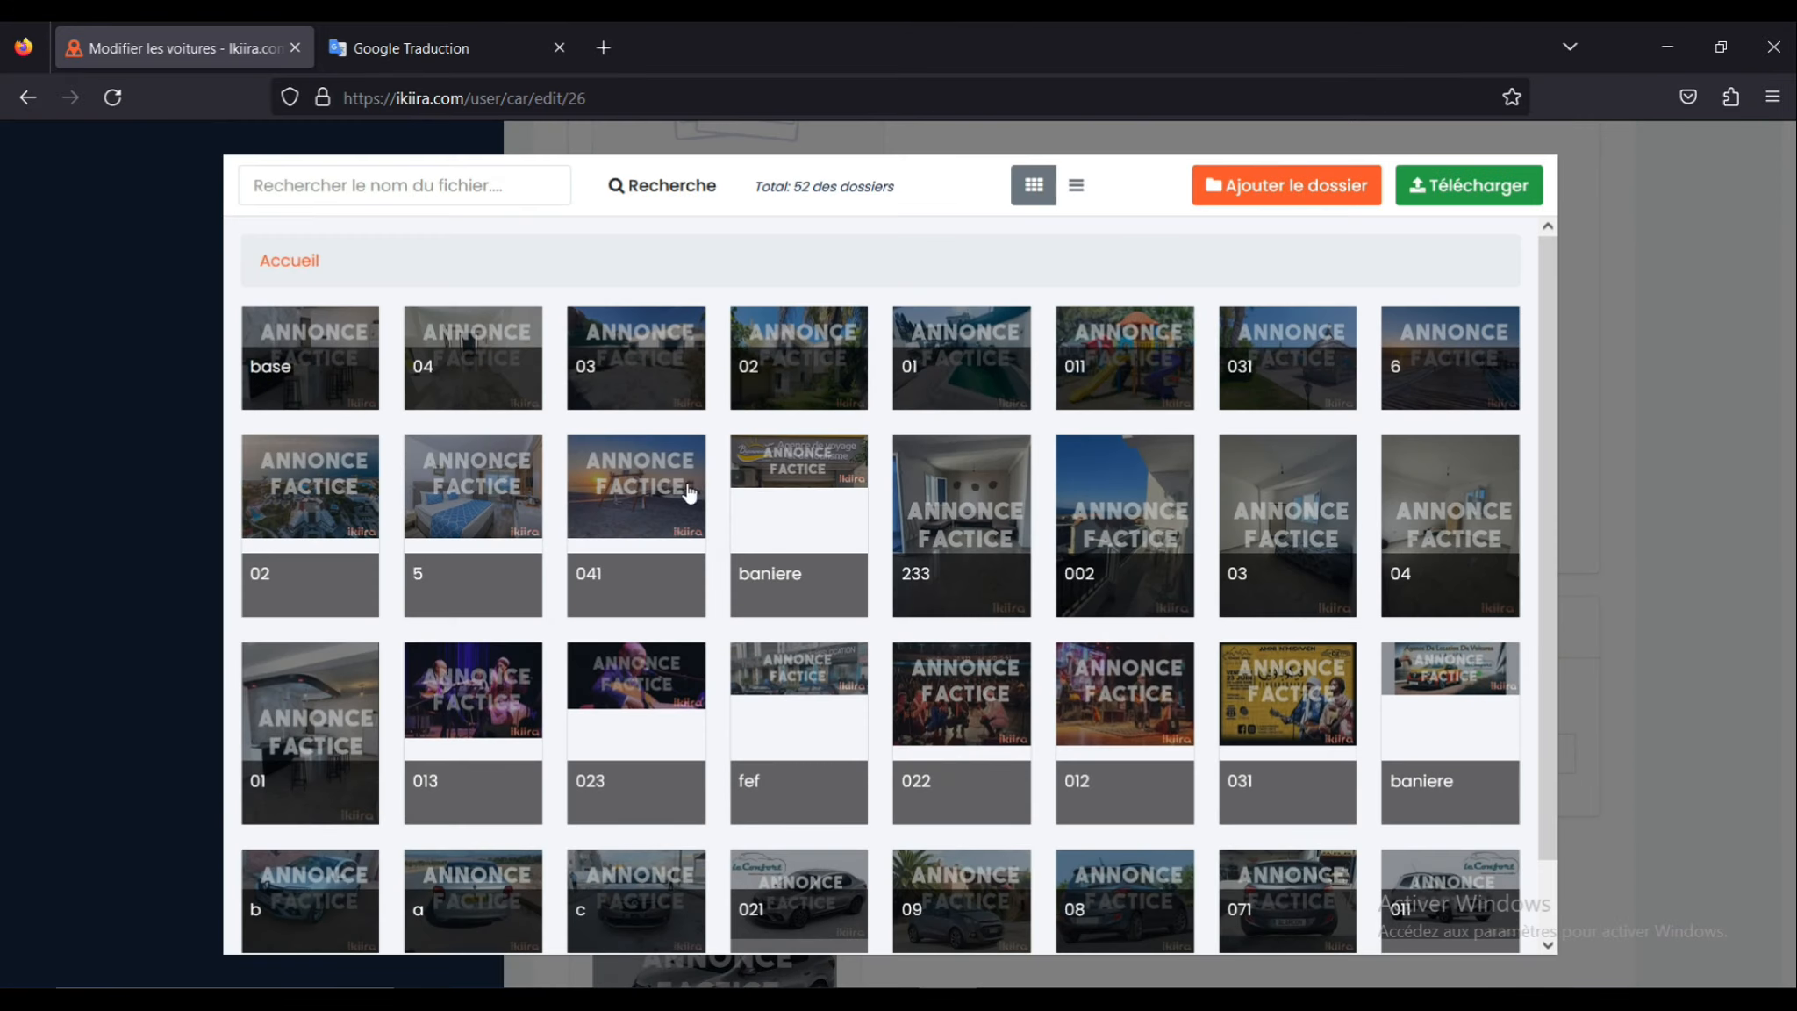
left_click(1639, 399)
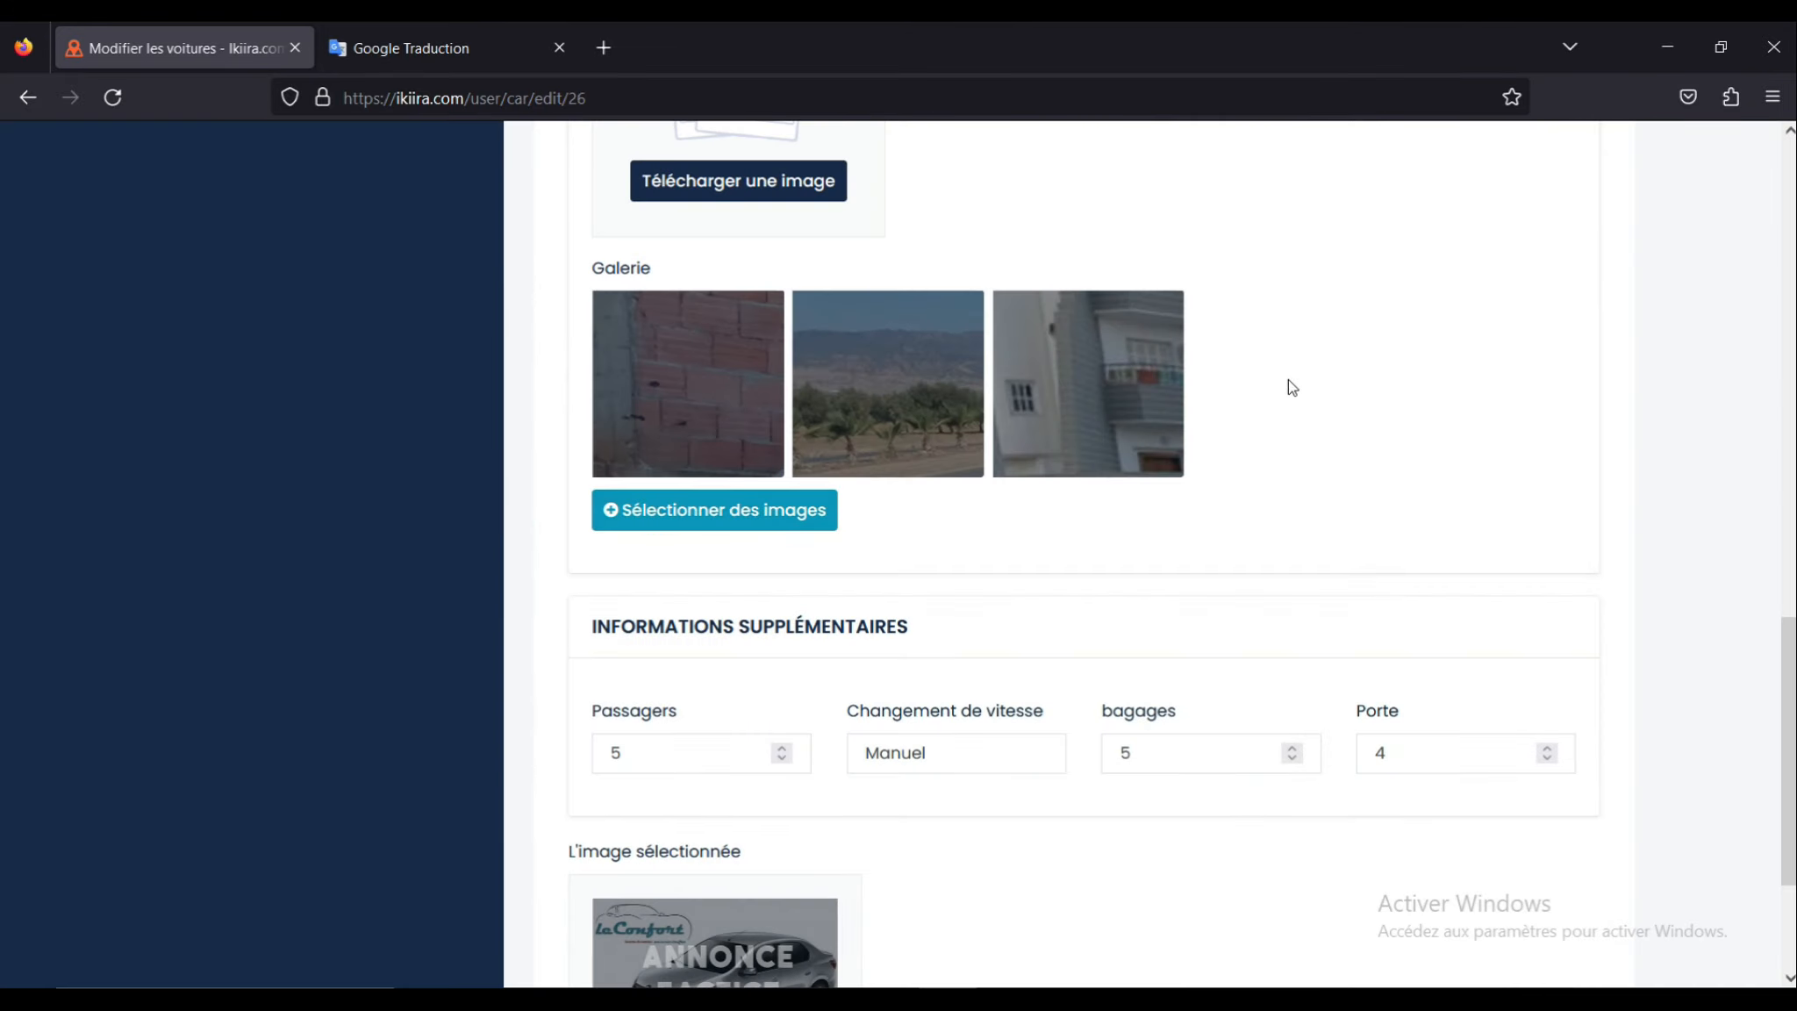
Step: Examine the additional information fields for passengers, gear change, luggage and doors
scroll(1669, 511, "down", 2)
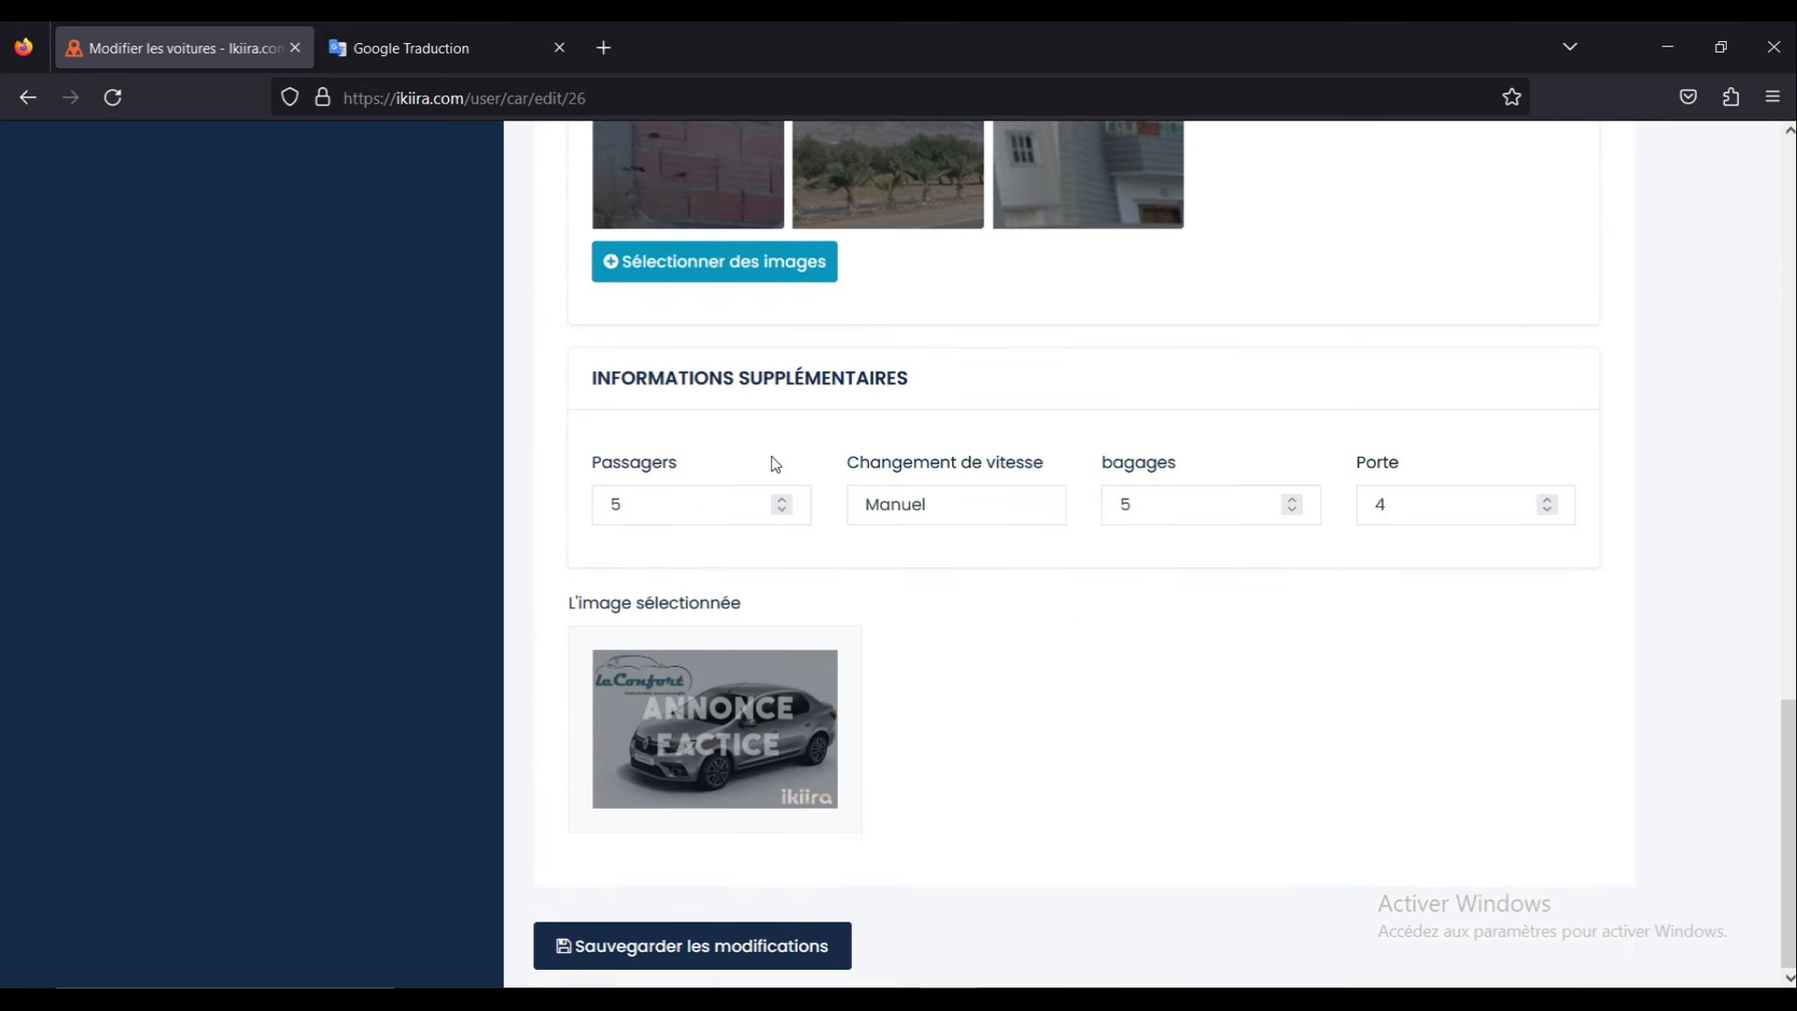
left_click(694, 507)
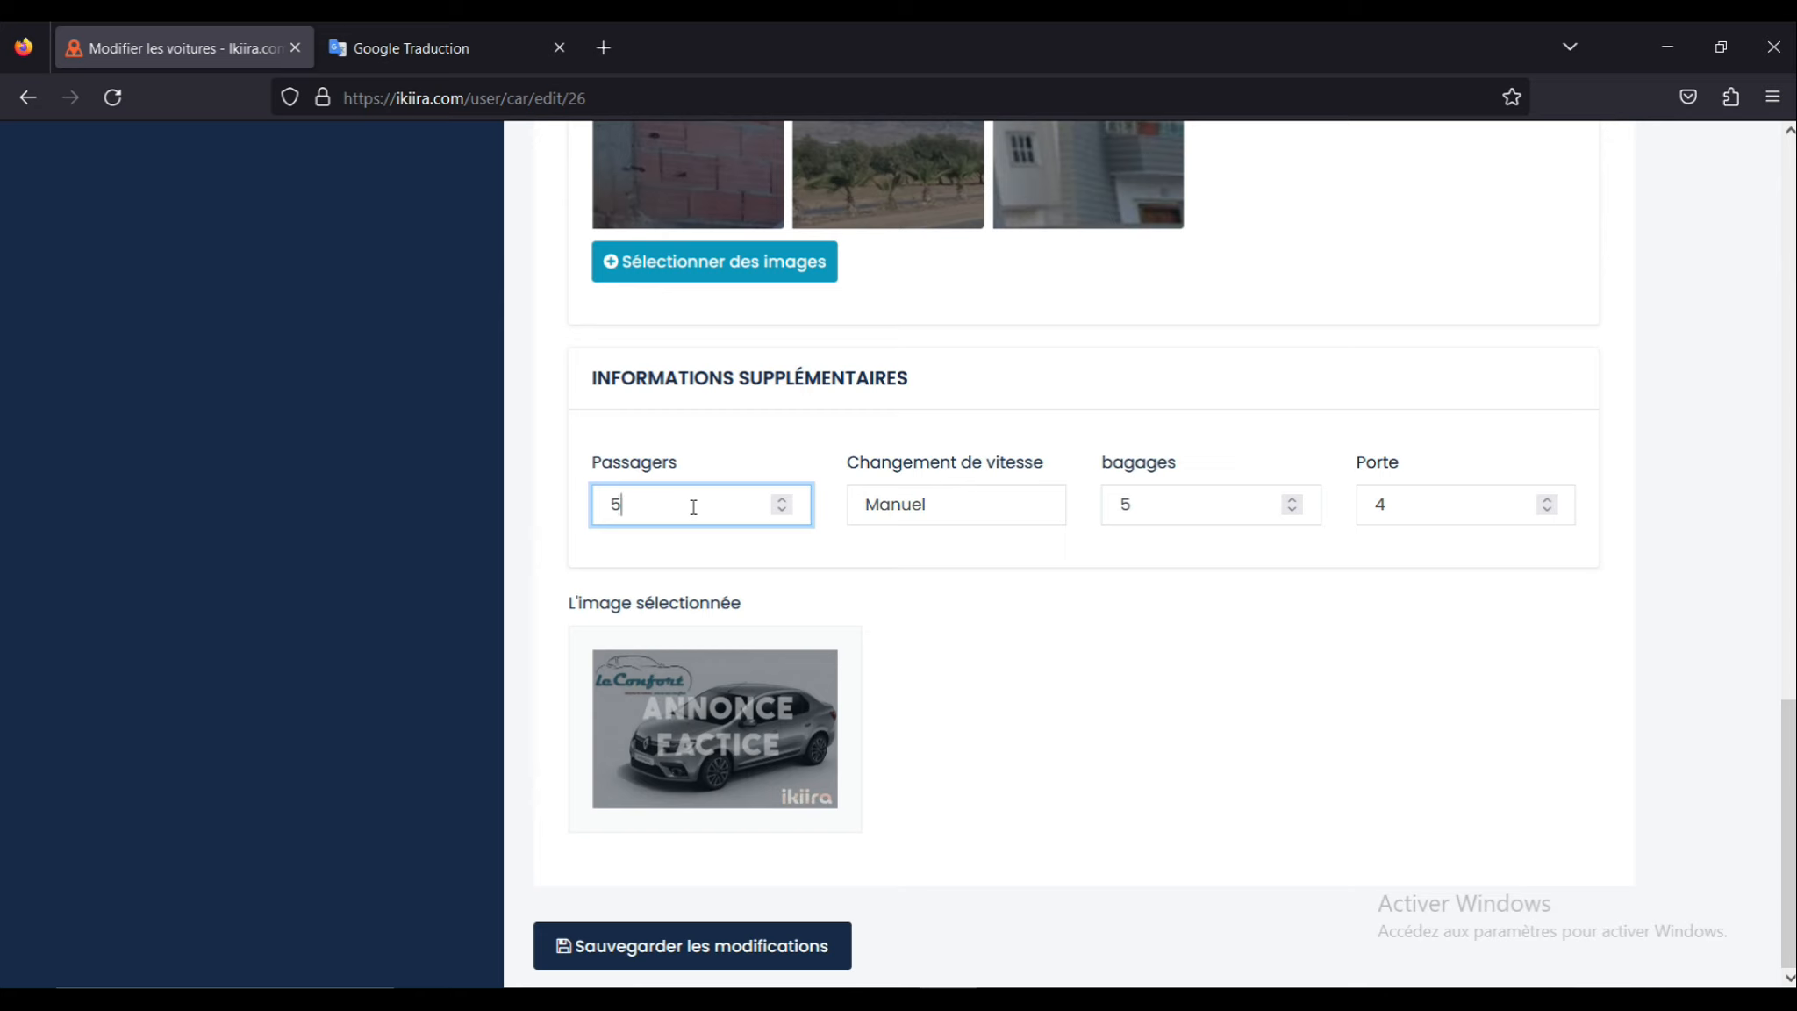
left_click(945, 507)
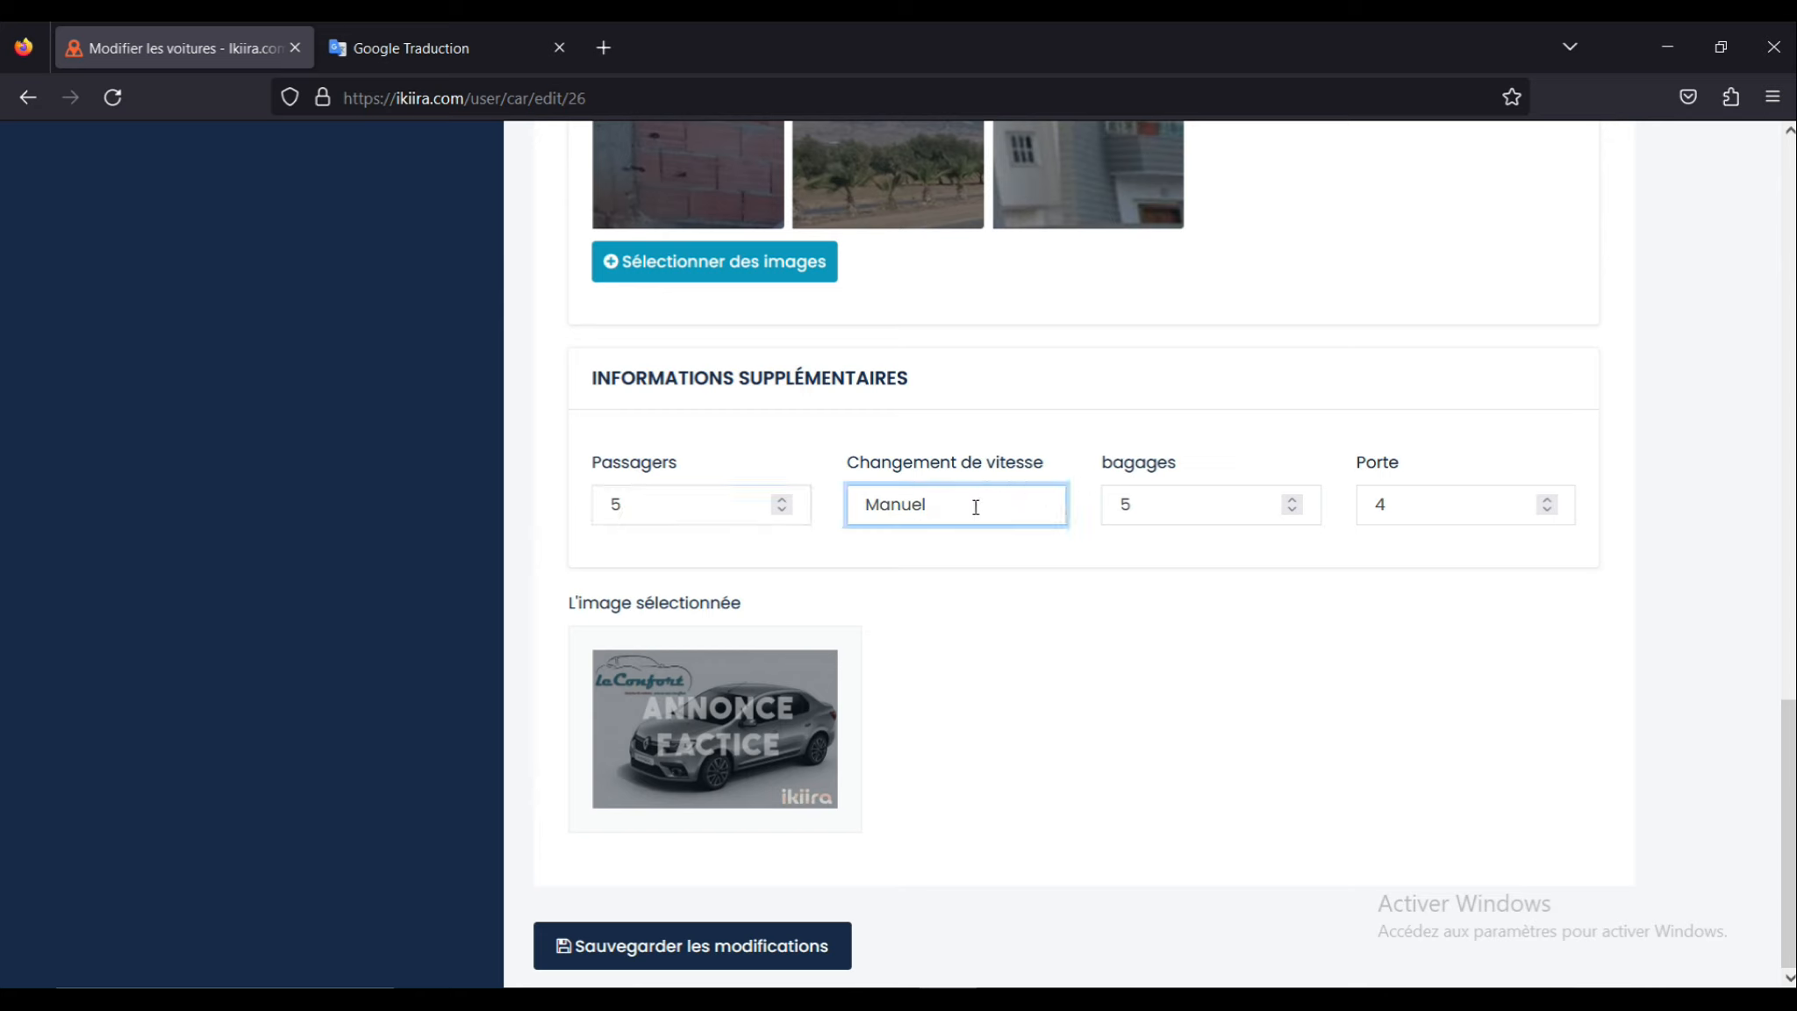
left_click(1185, 509)
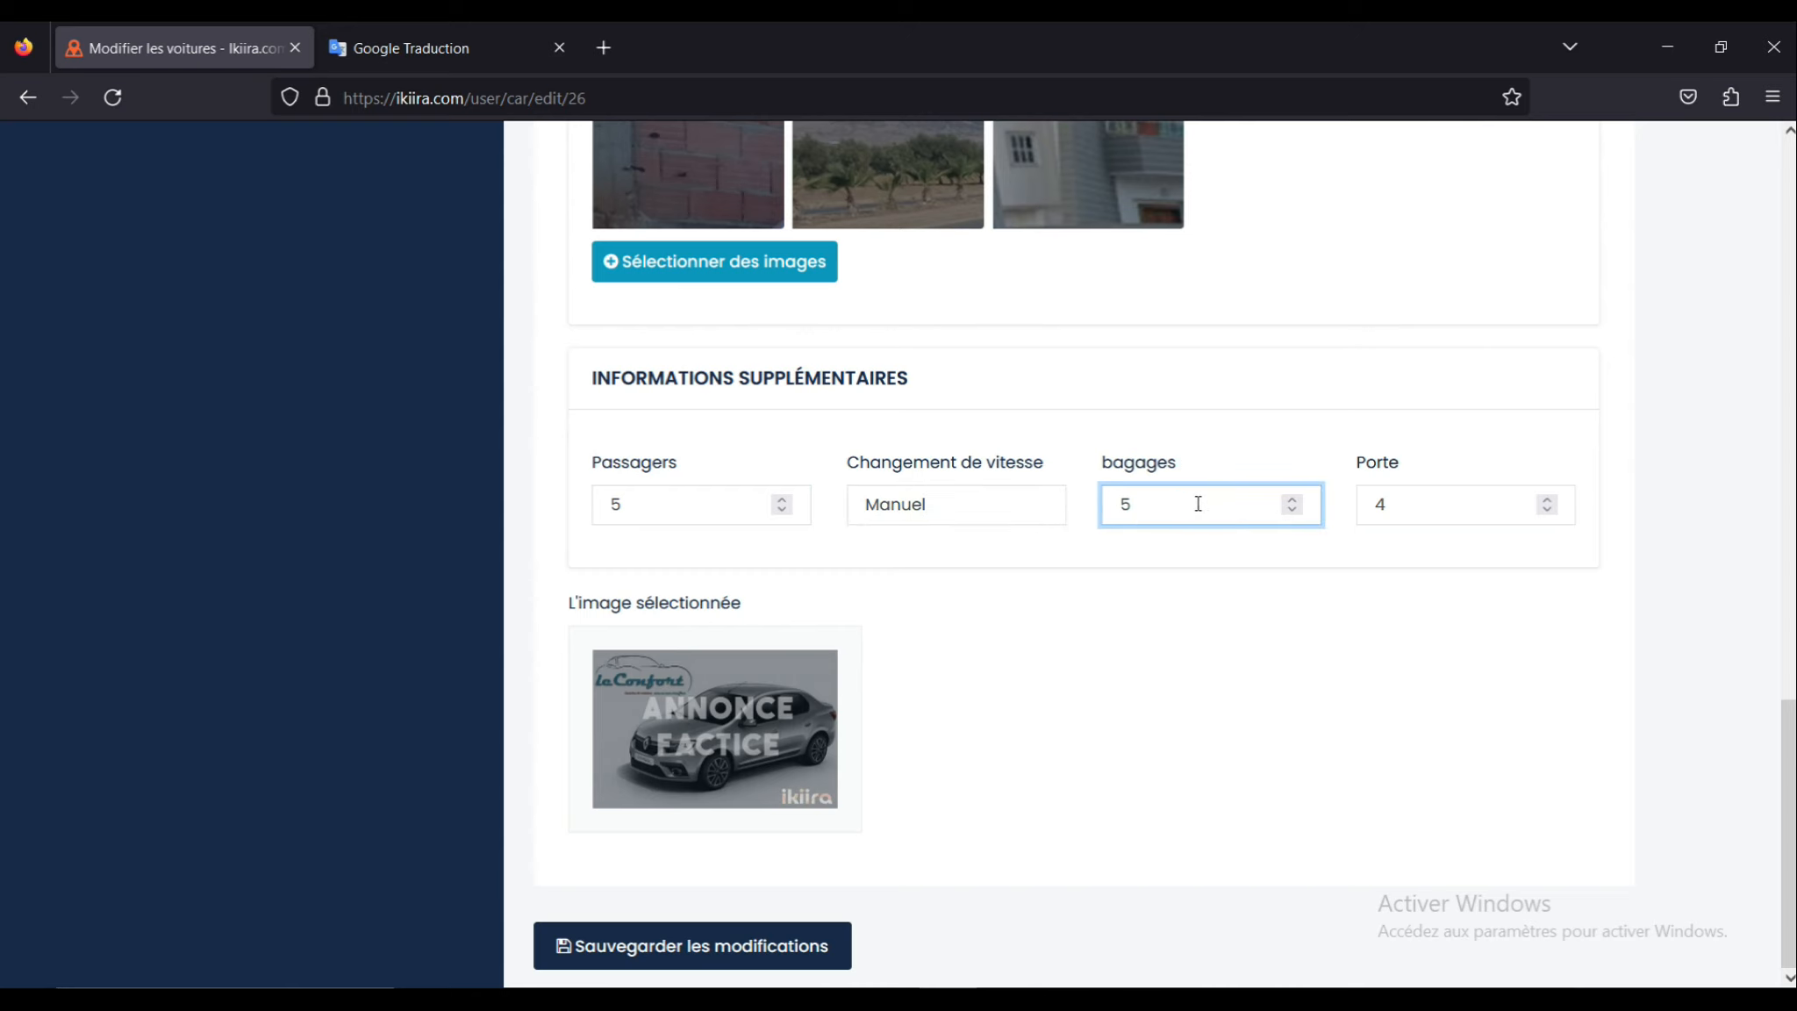
left_click(1423, 511)
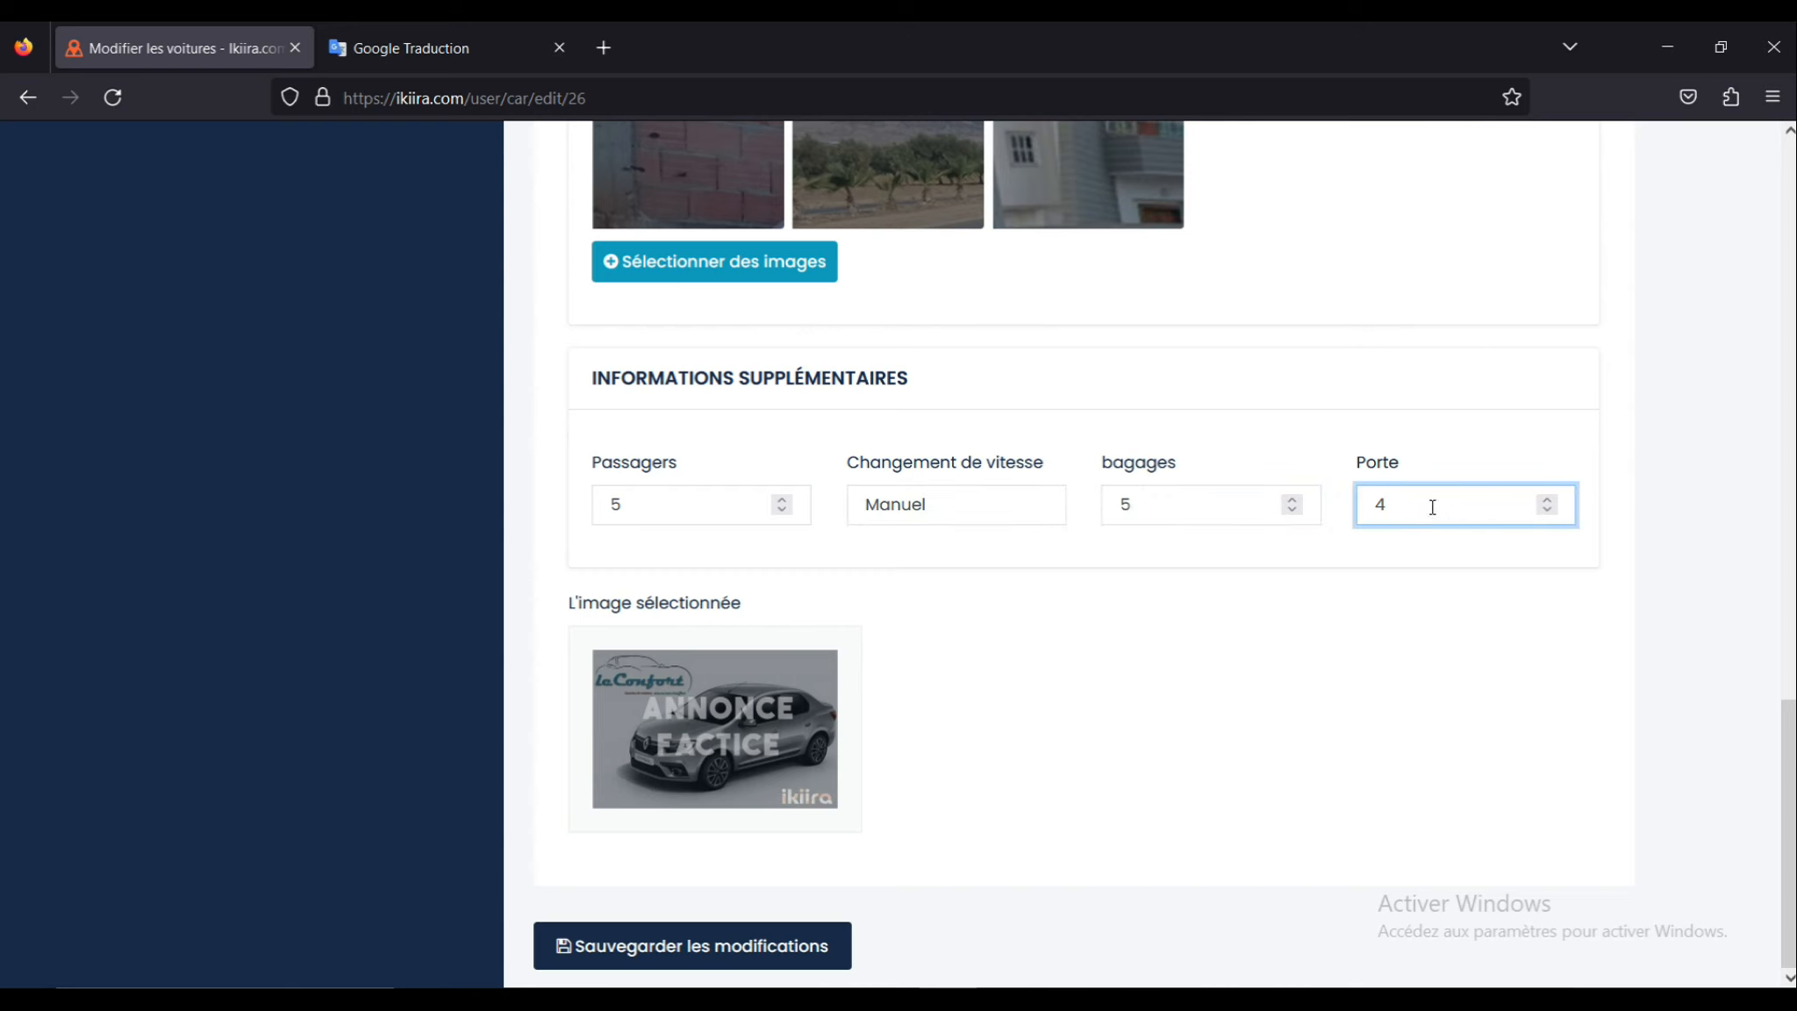
left_click(1654, 559)
Step: Save the modifications made to the car listing
mouse_move(751, 747)
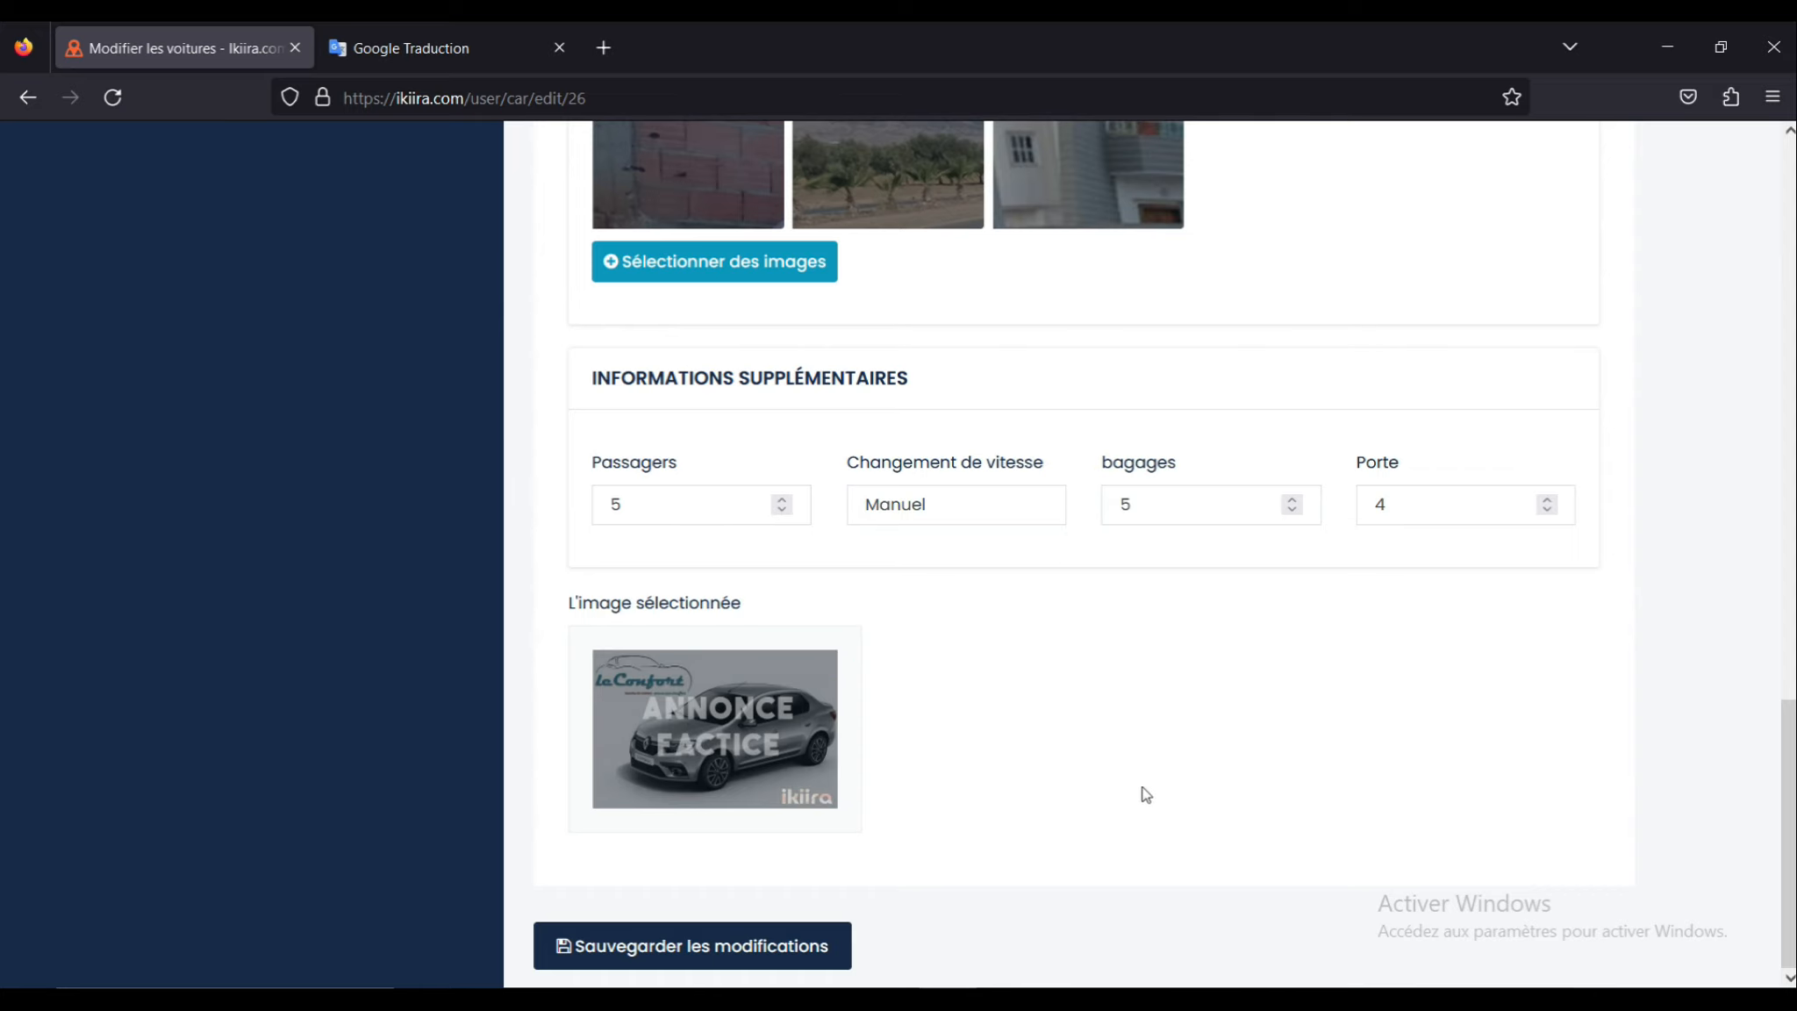
left_click(735, 956)
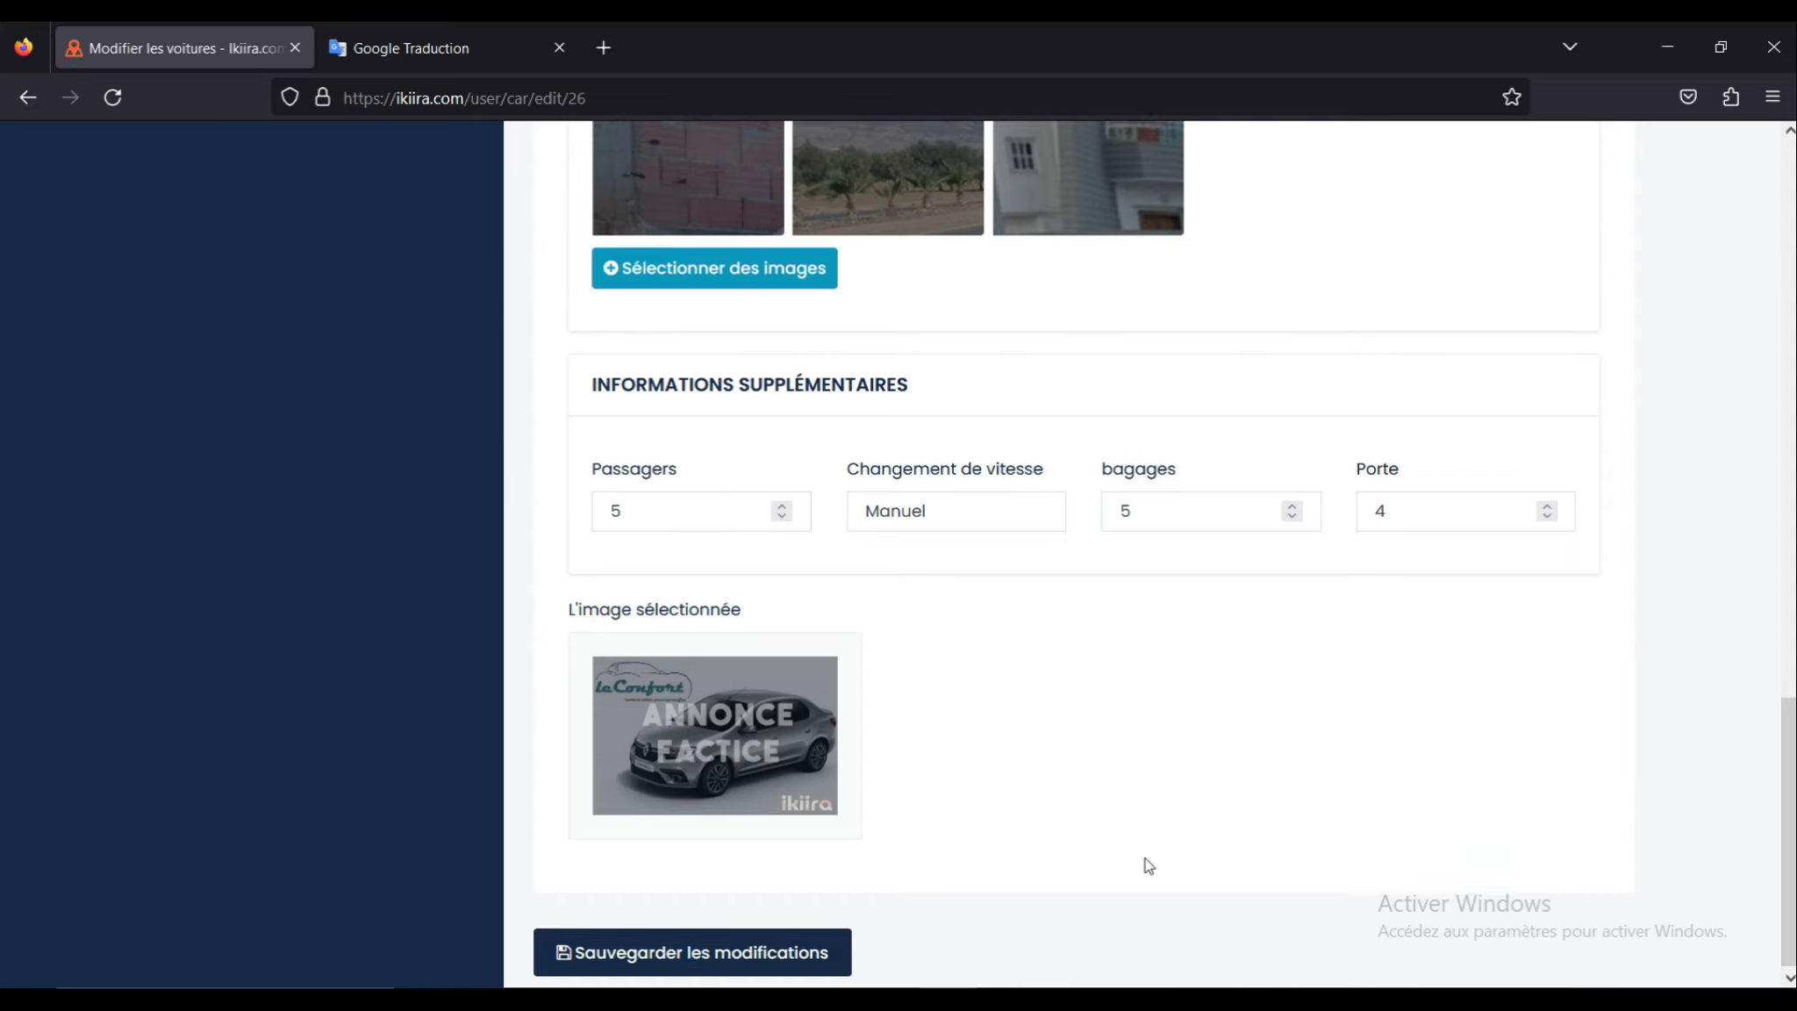
Step: Open the listing's location section and view the available location choices without changing the selection
left_click(774, 192)
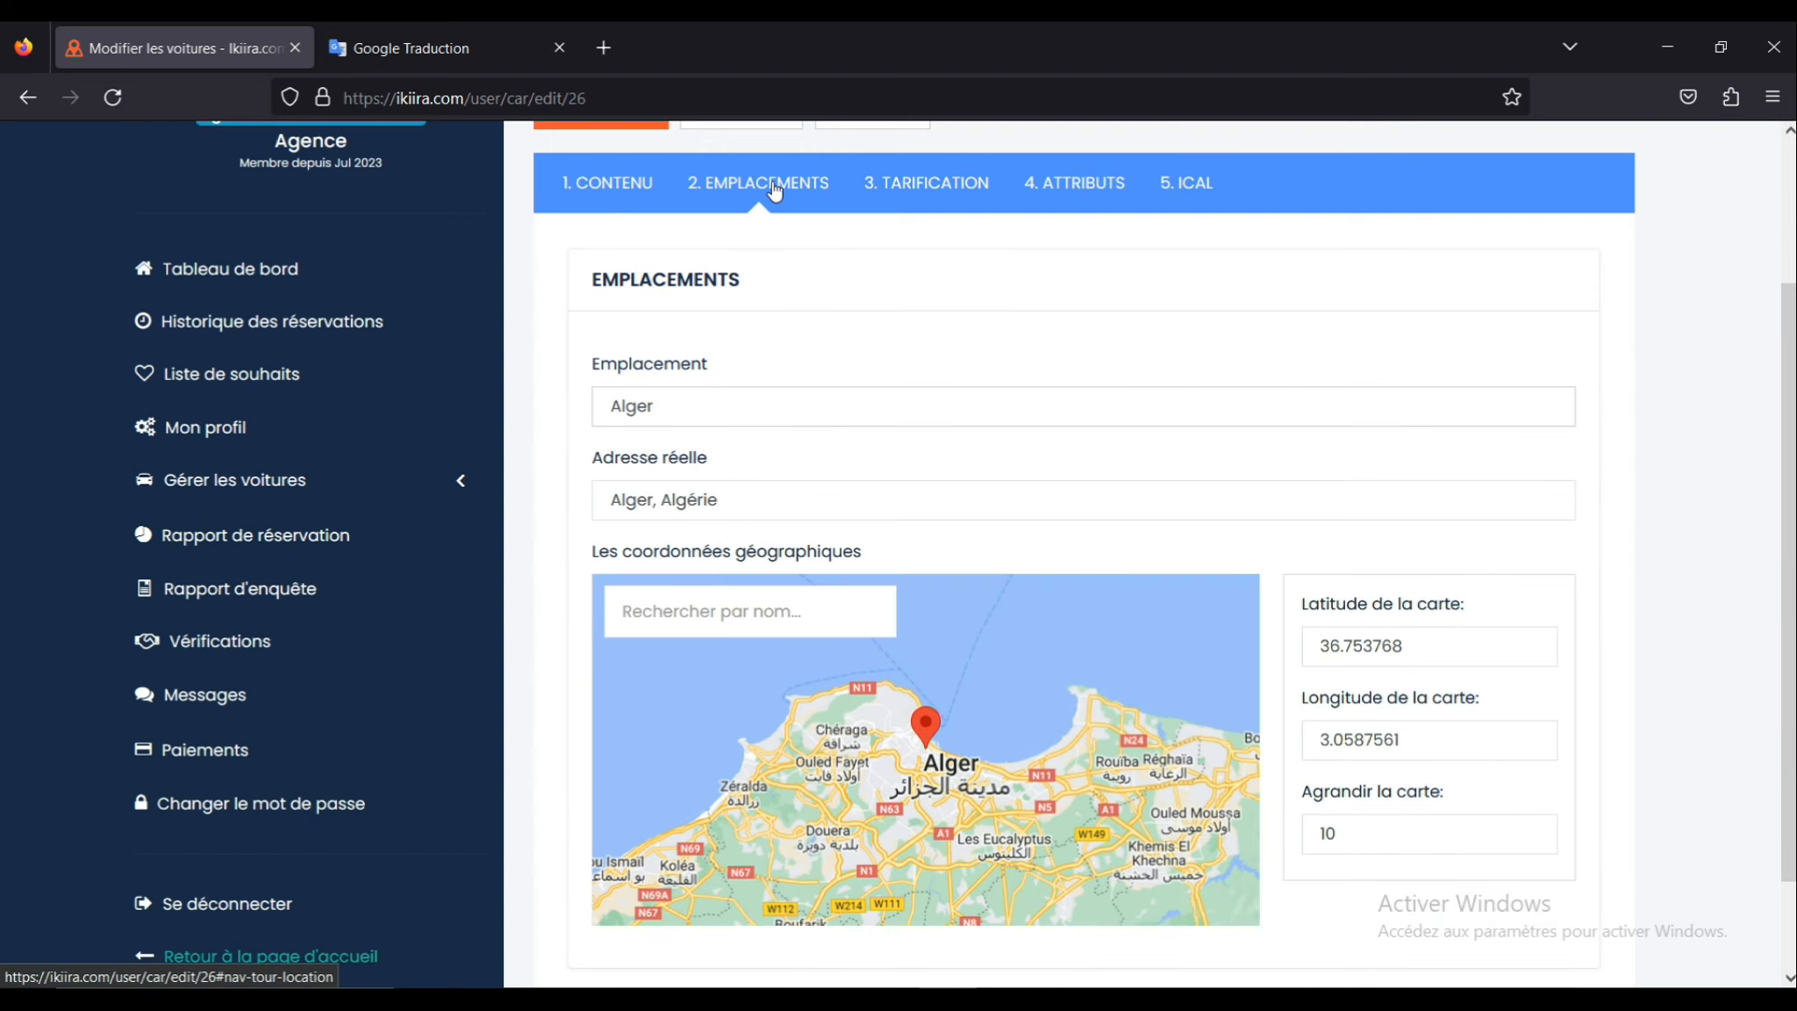
left_click(1255, 410)
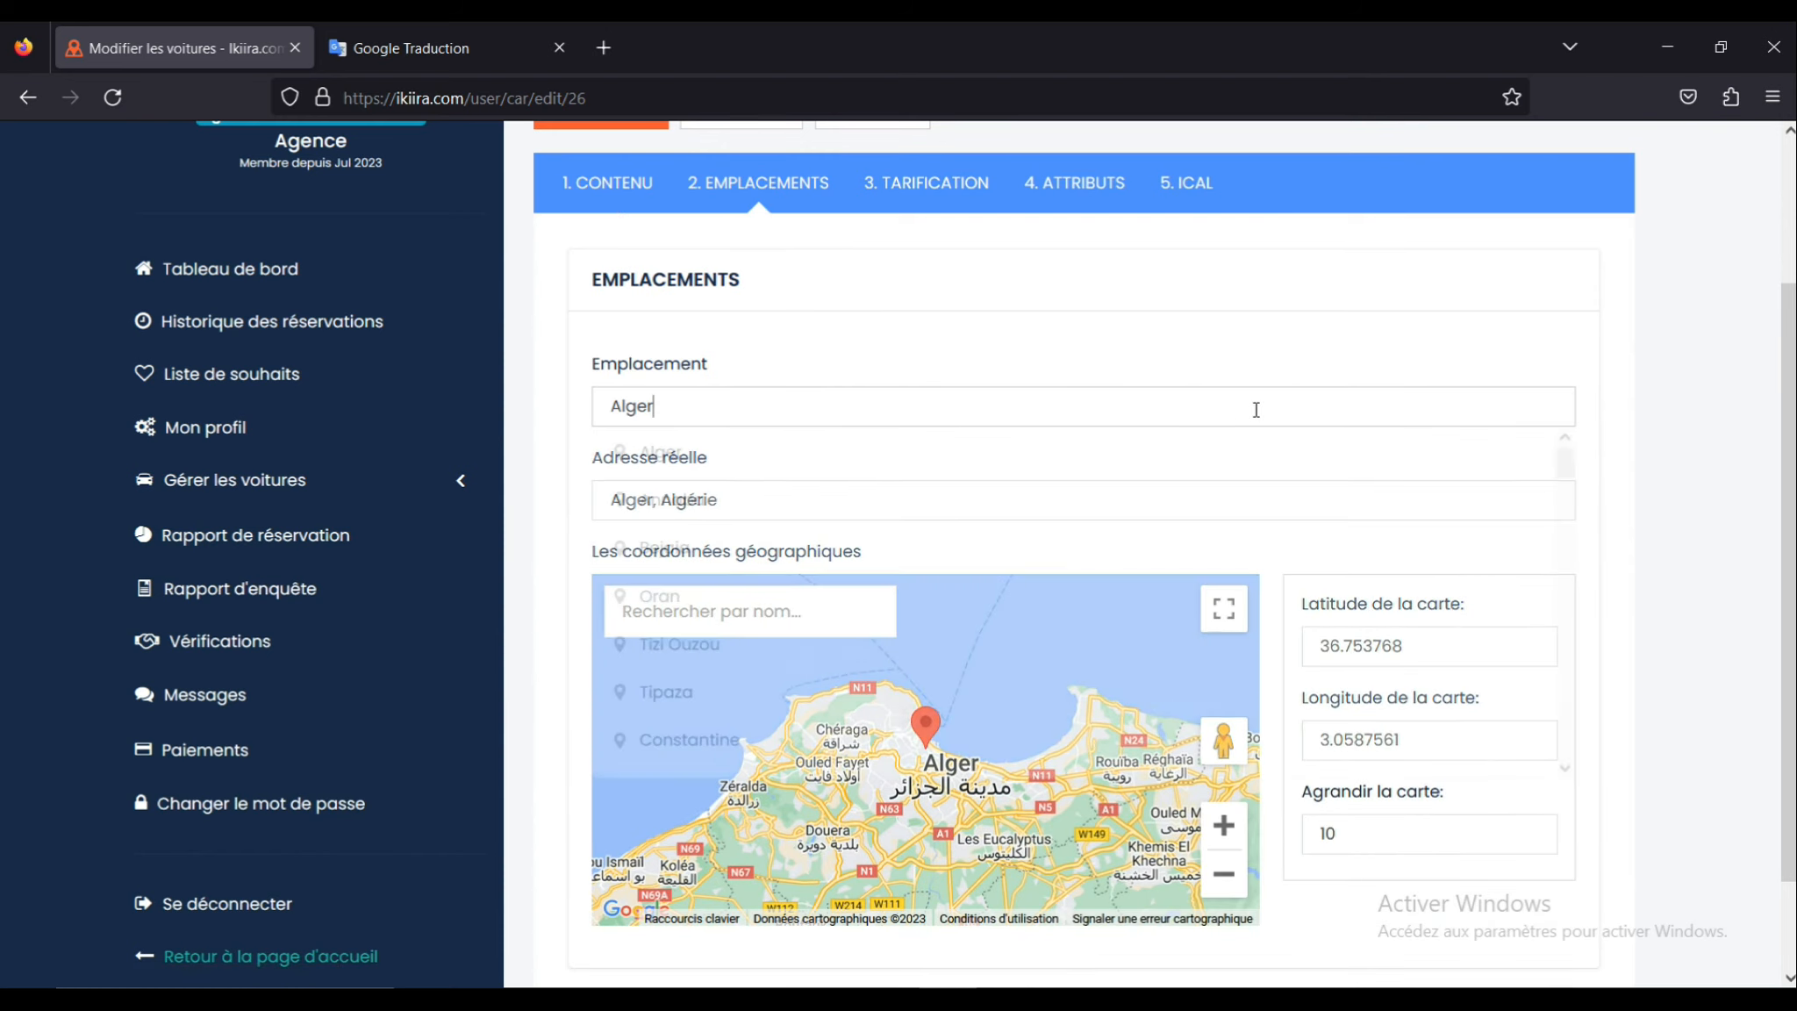
left_click(1696, 427)
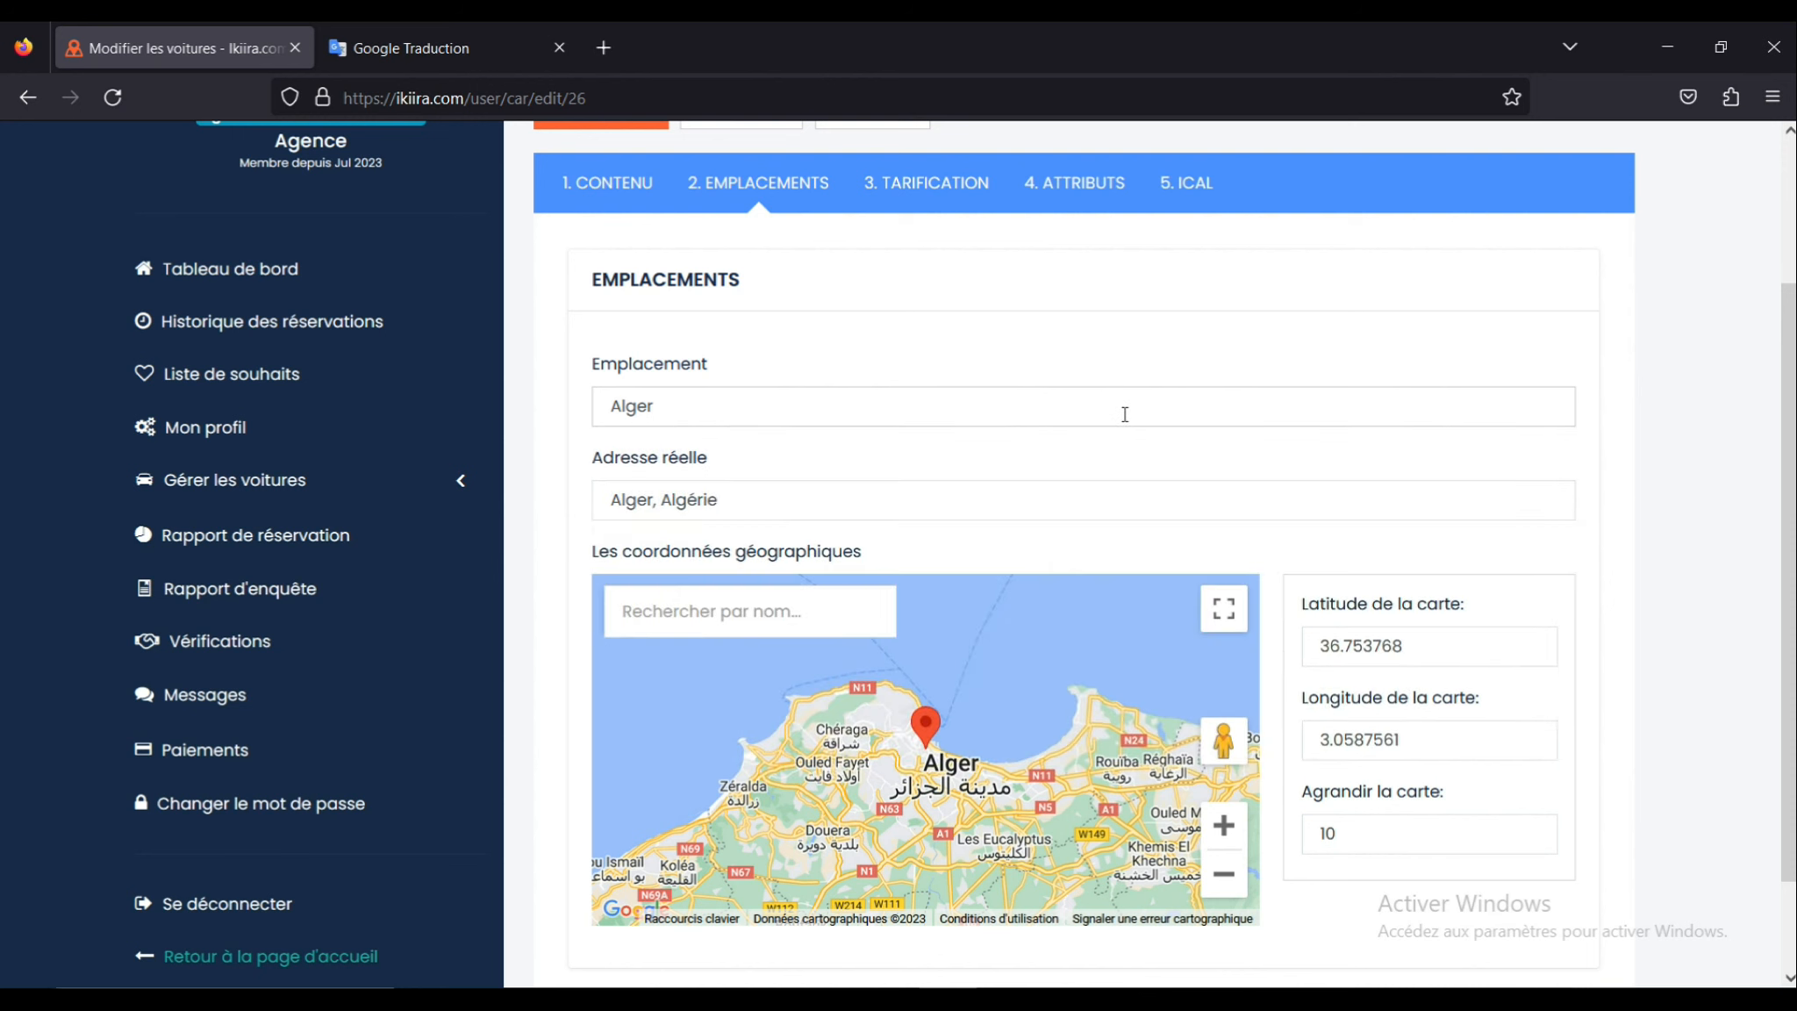
Step: Examine the real address field's suggestions and the map coordinates in the location section without changing them
scroll(965, 395, "down", 2)
left_click(840, 380)
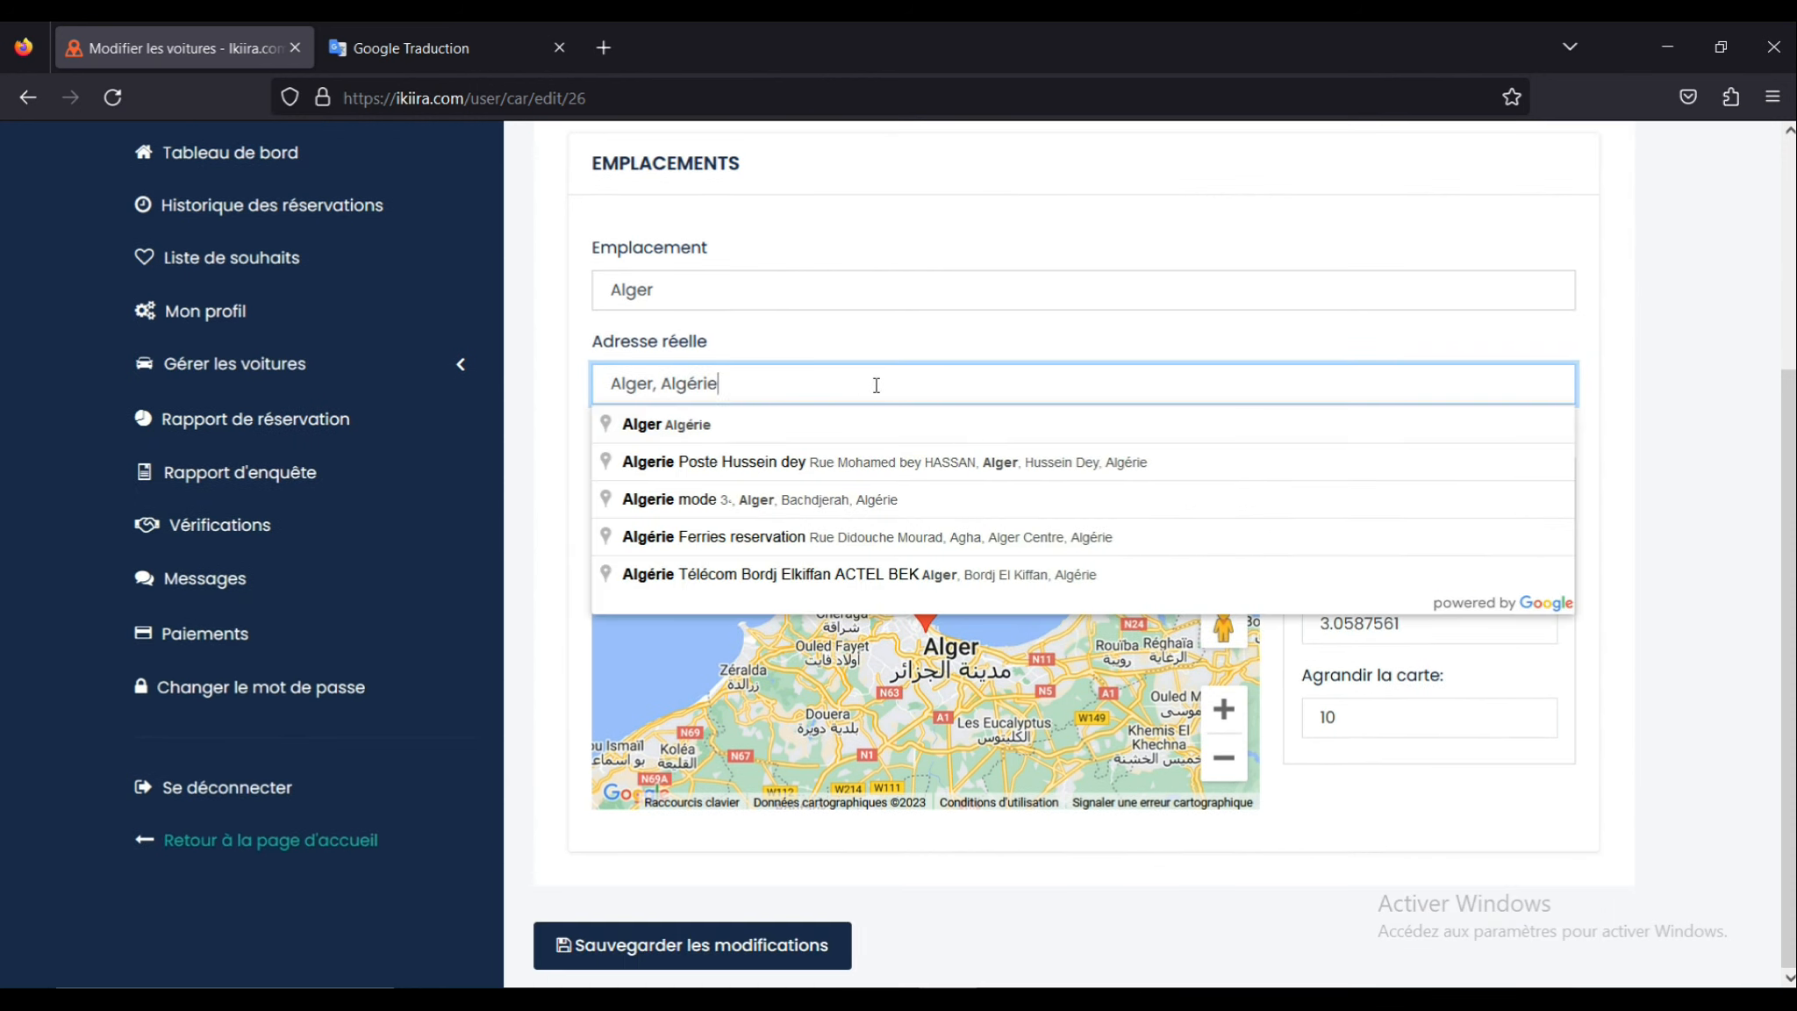
left_click(1696, 489)
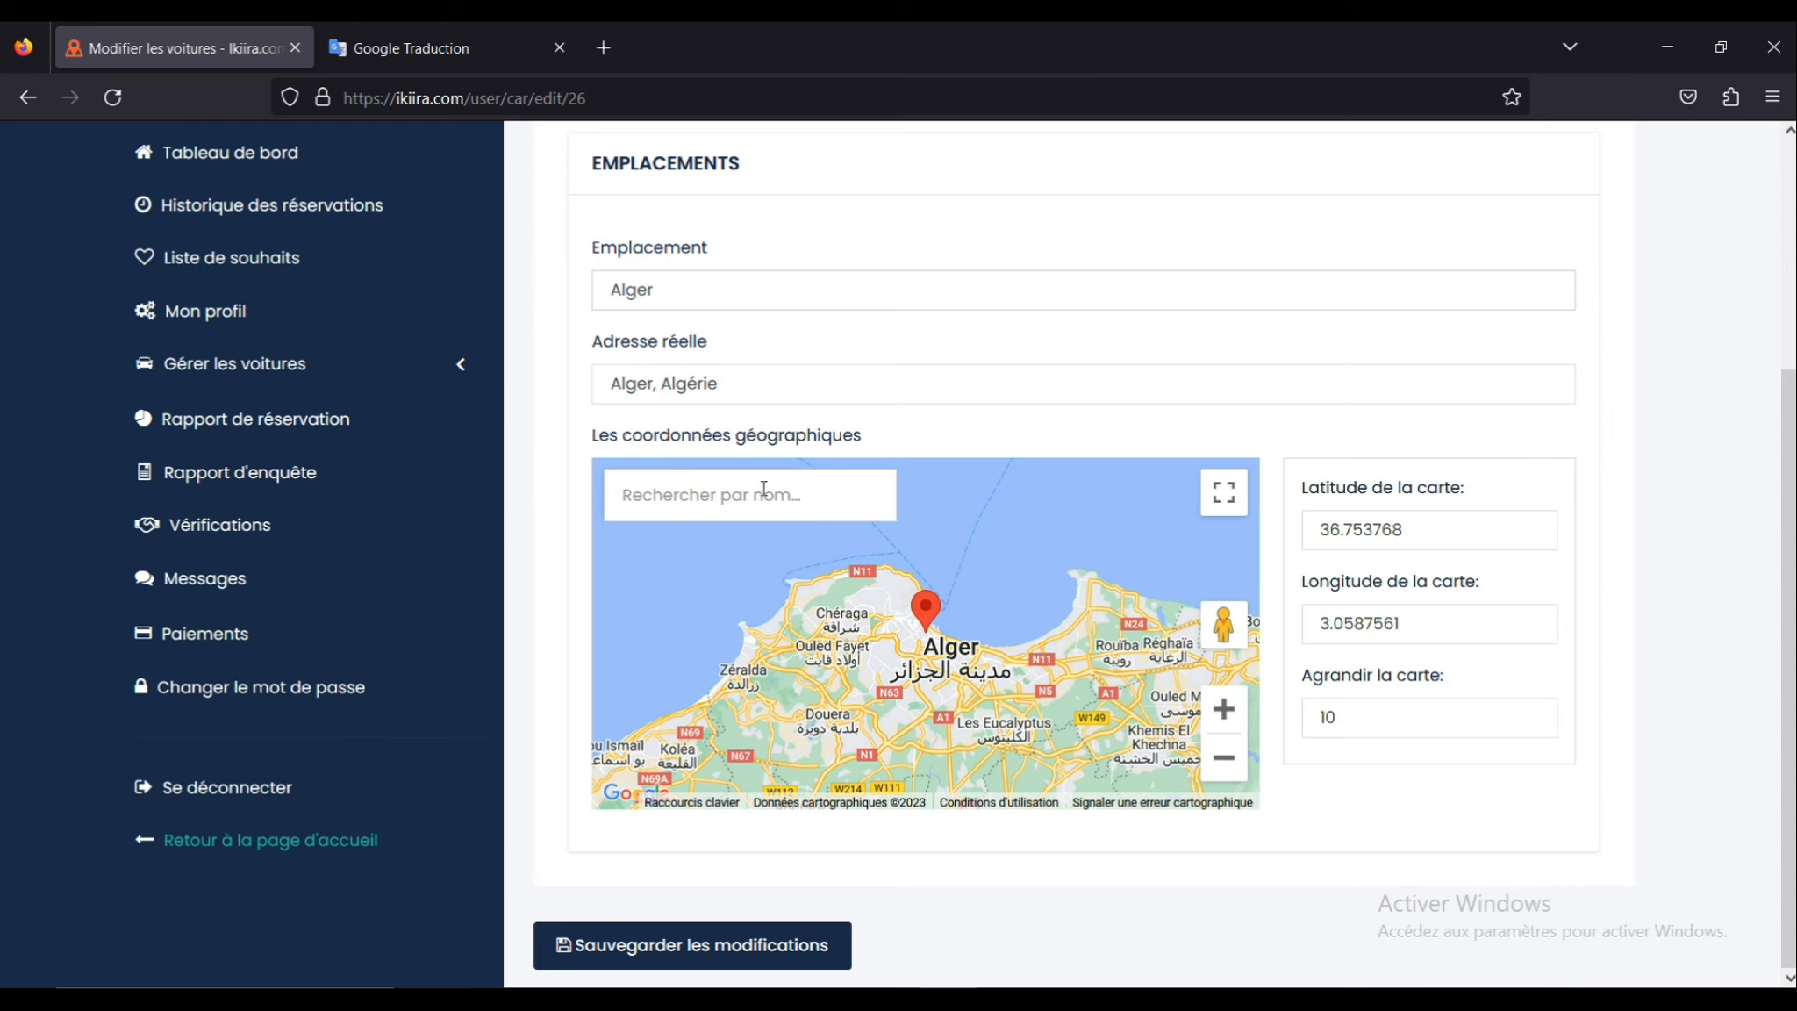
left_click(718, 948)
scroll(833, 834, "up", 1)
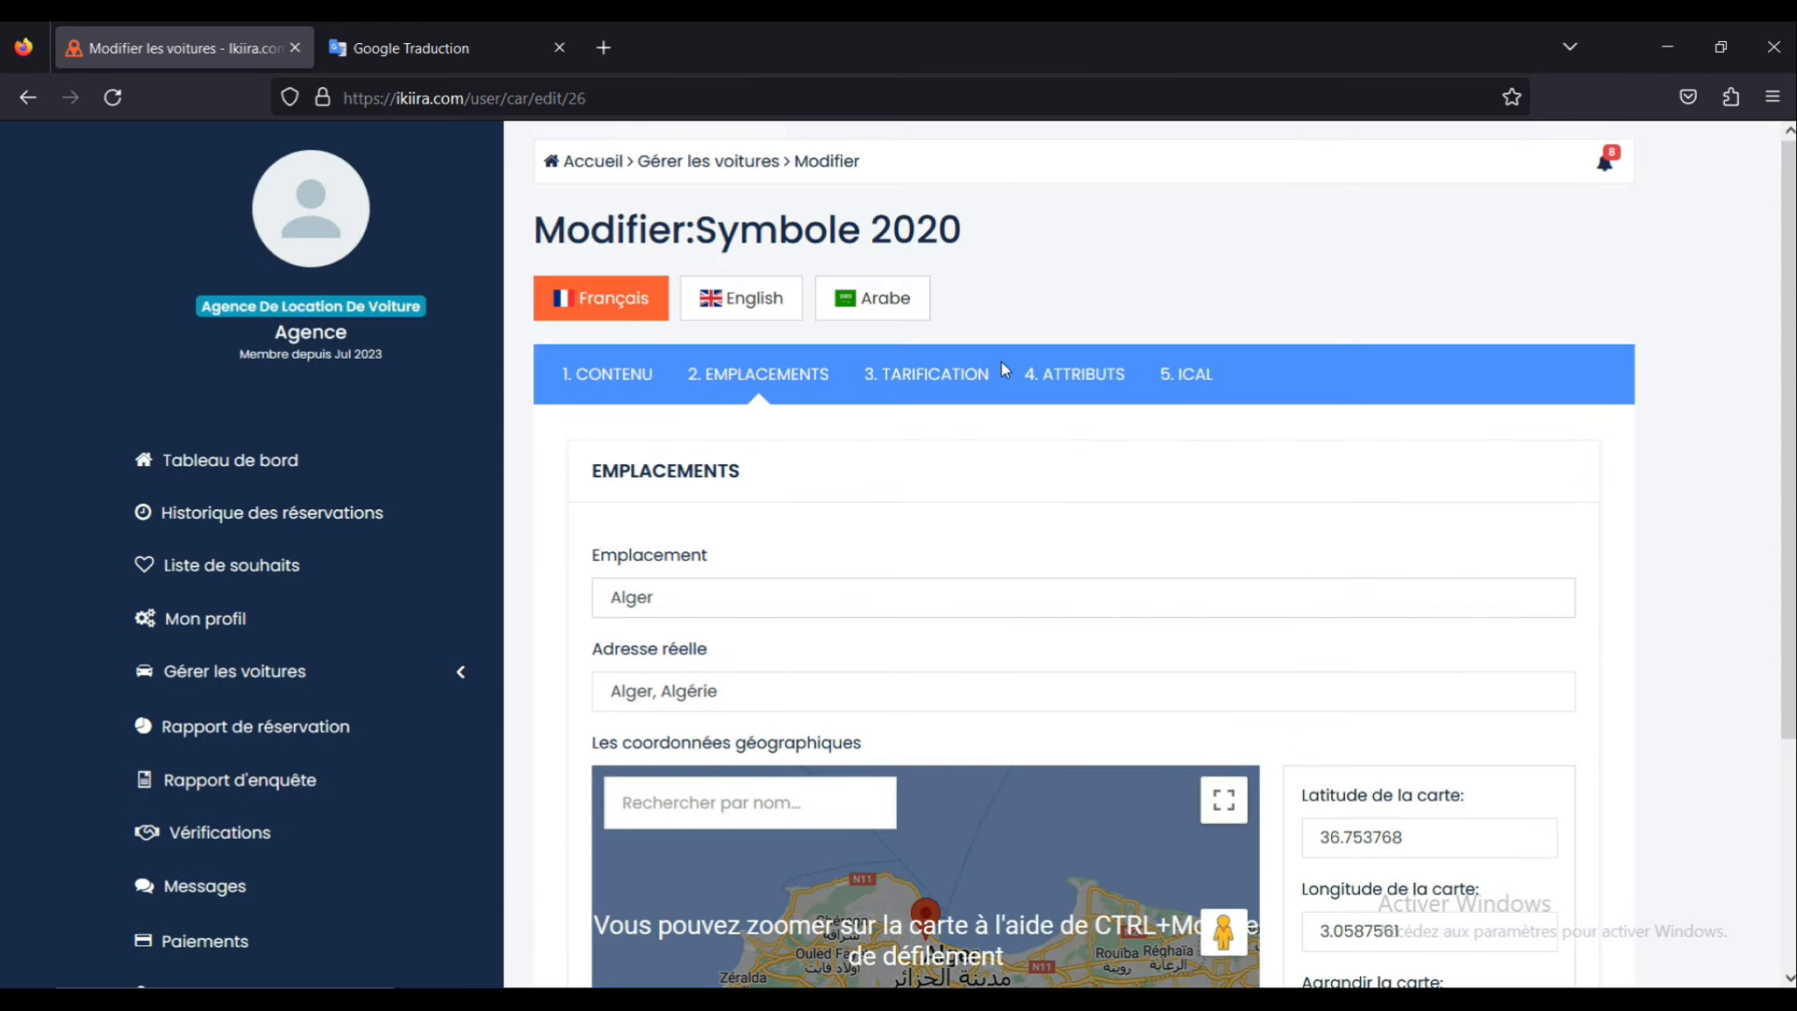
Step: Open the listing's pricing section and view the availability choices without changing the selection
left_click(948, 374)
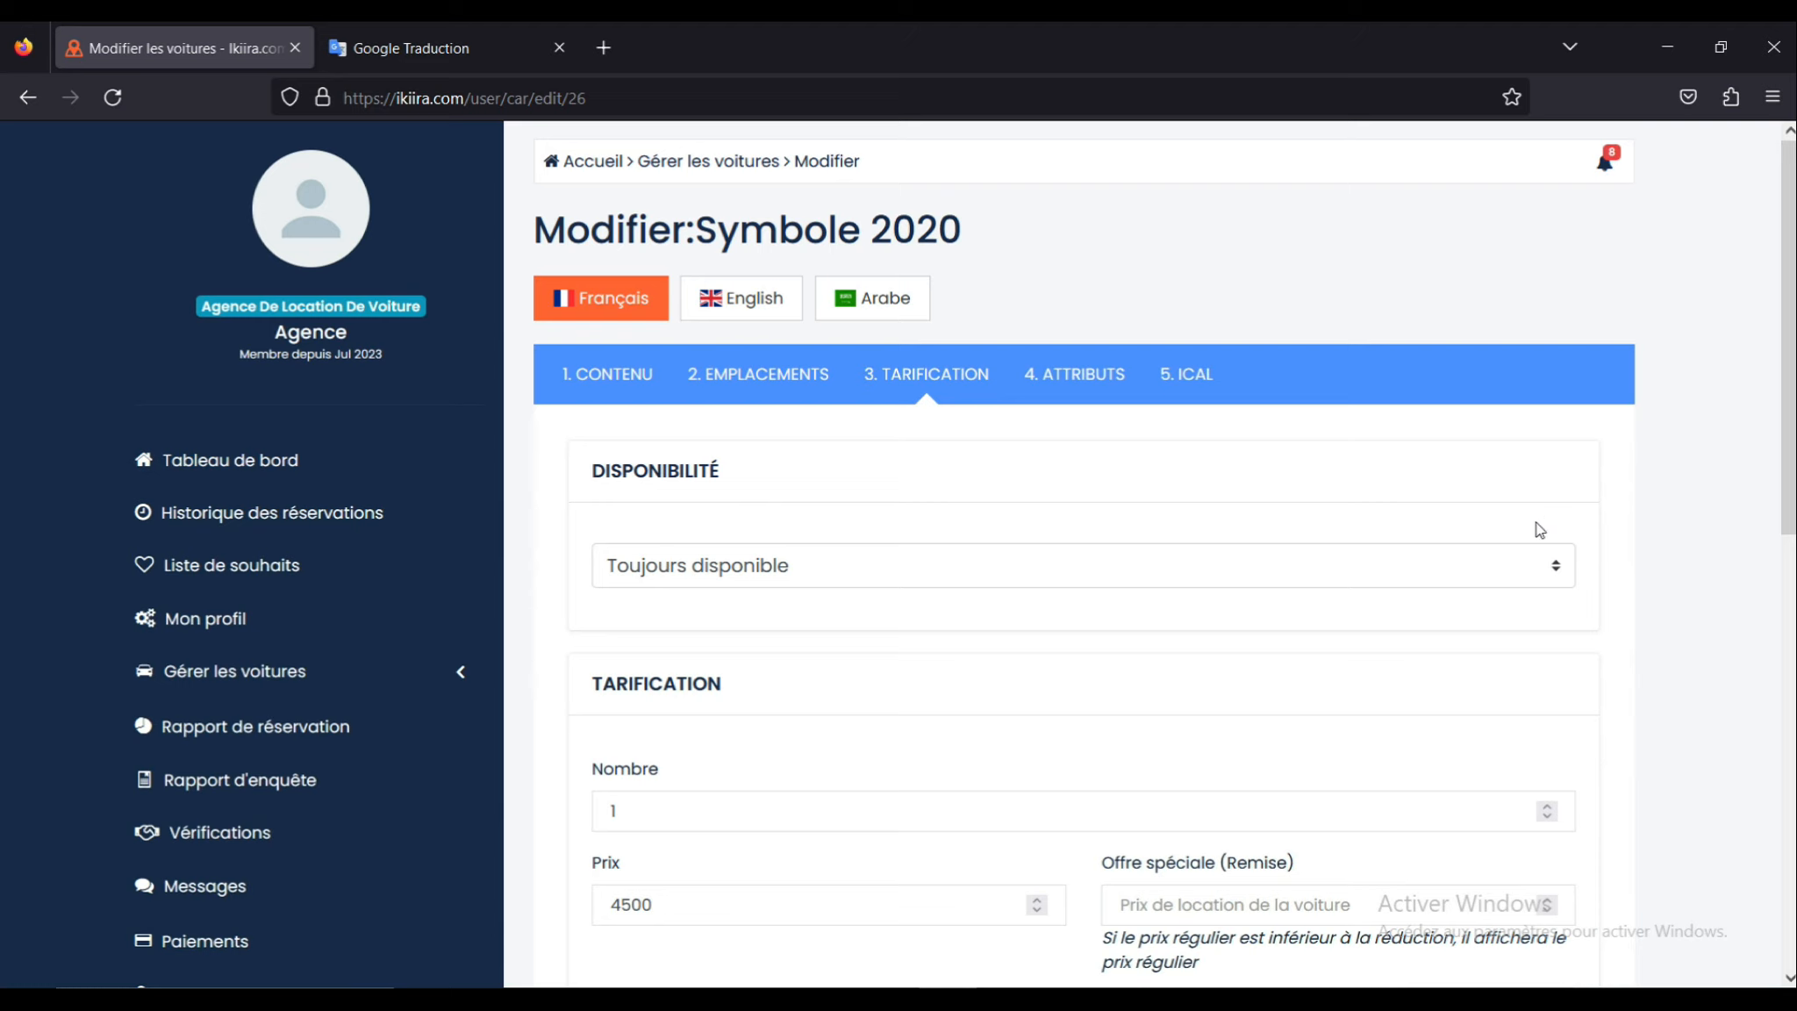
left_click(1493, 560)
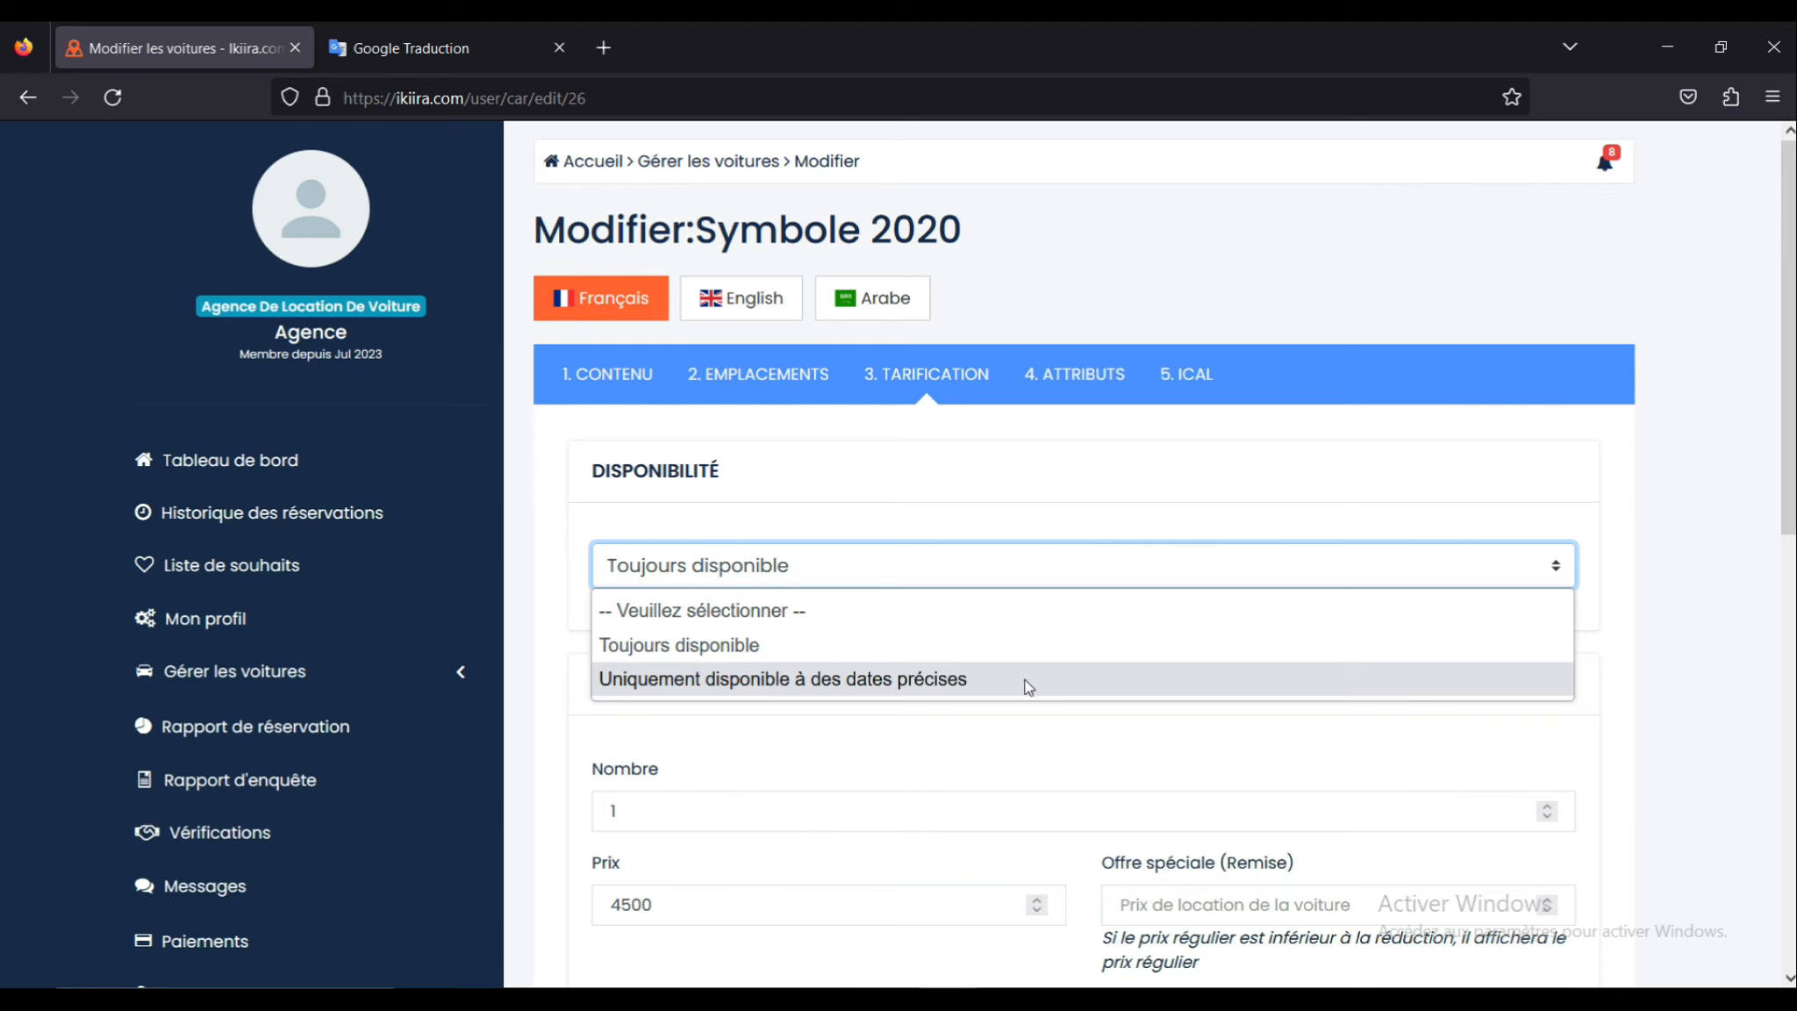
left_click(1689, 583)
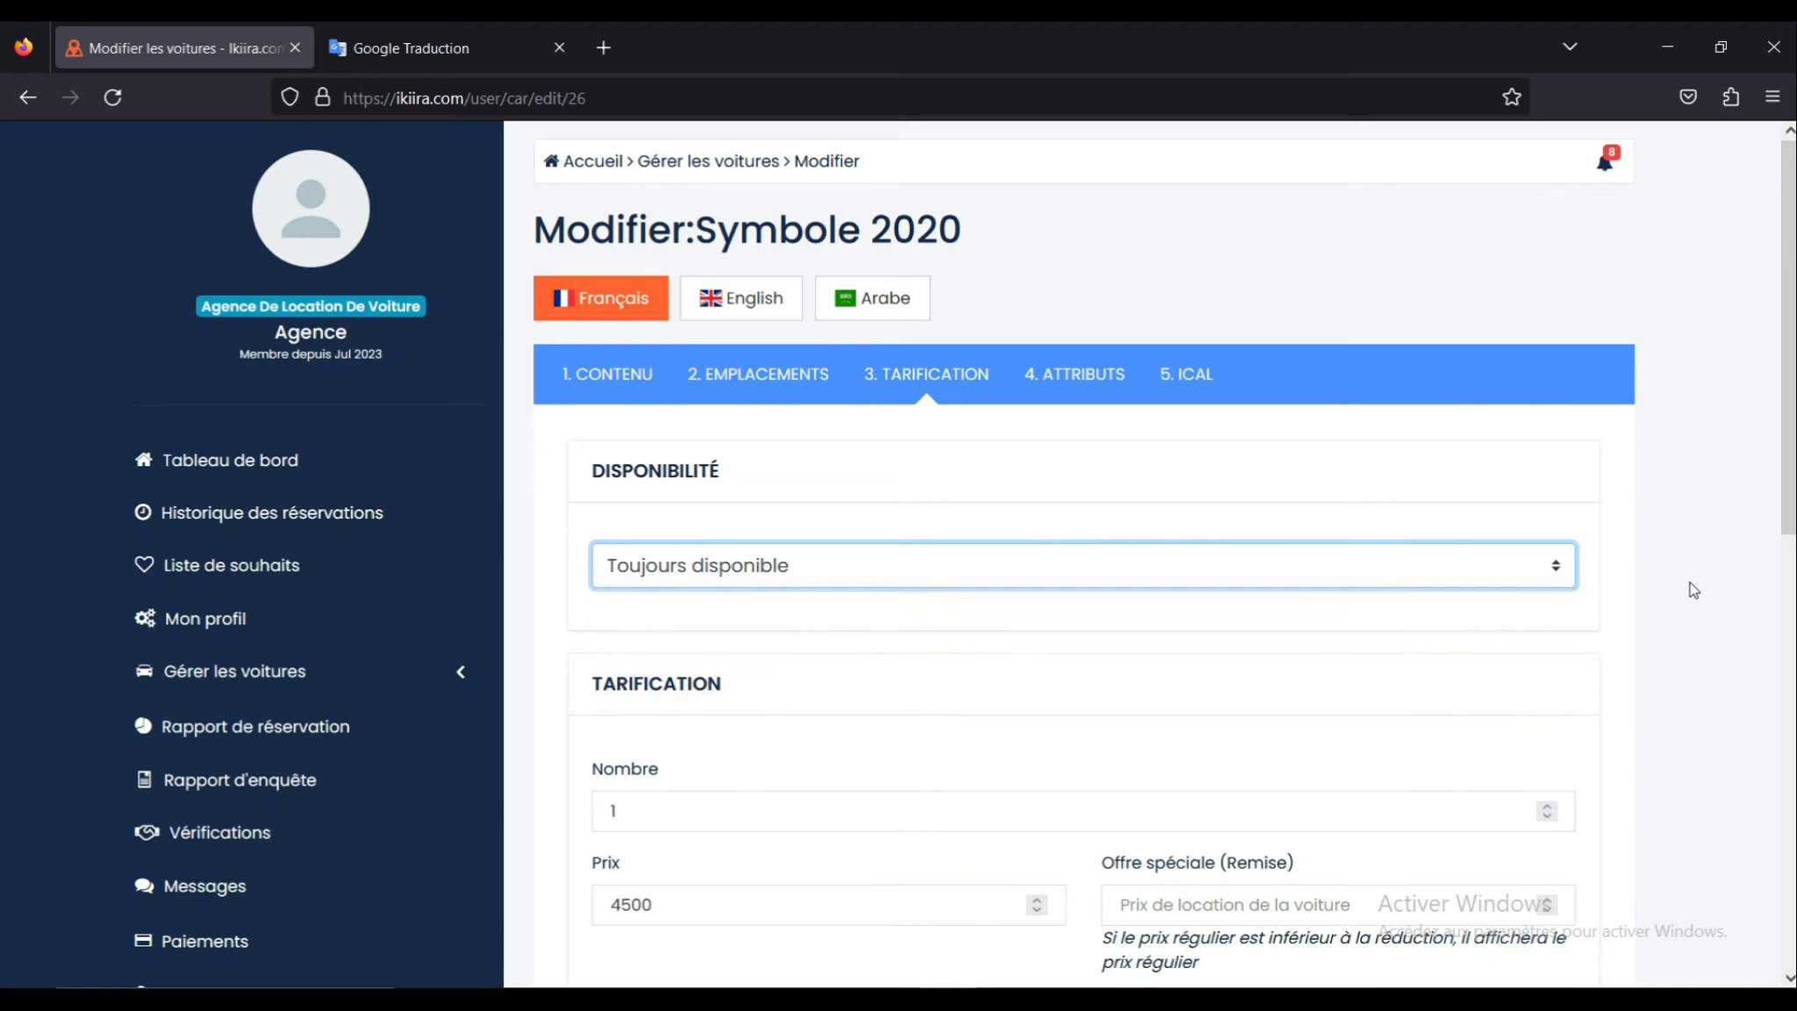
Step: Examine the car quantity and regular price fields in the pricing section
scroll(1243, 589, "down", 3)
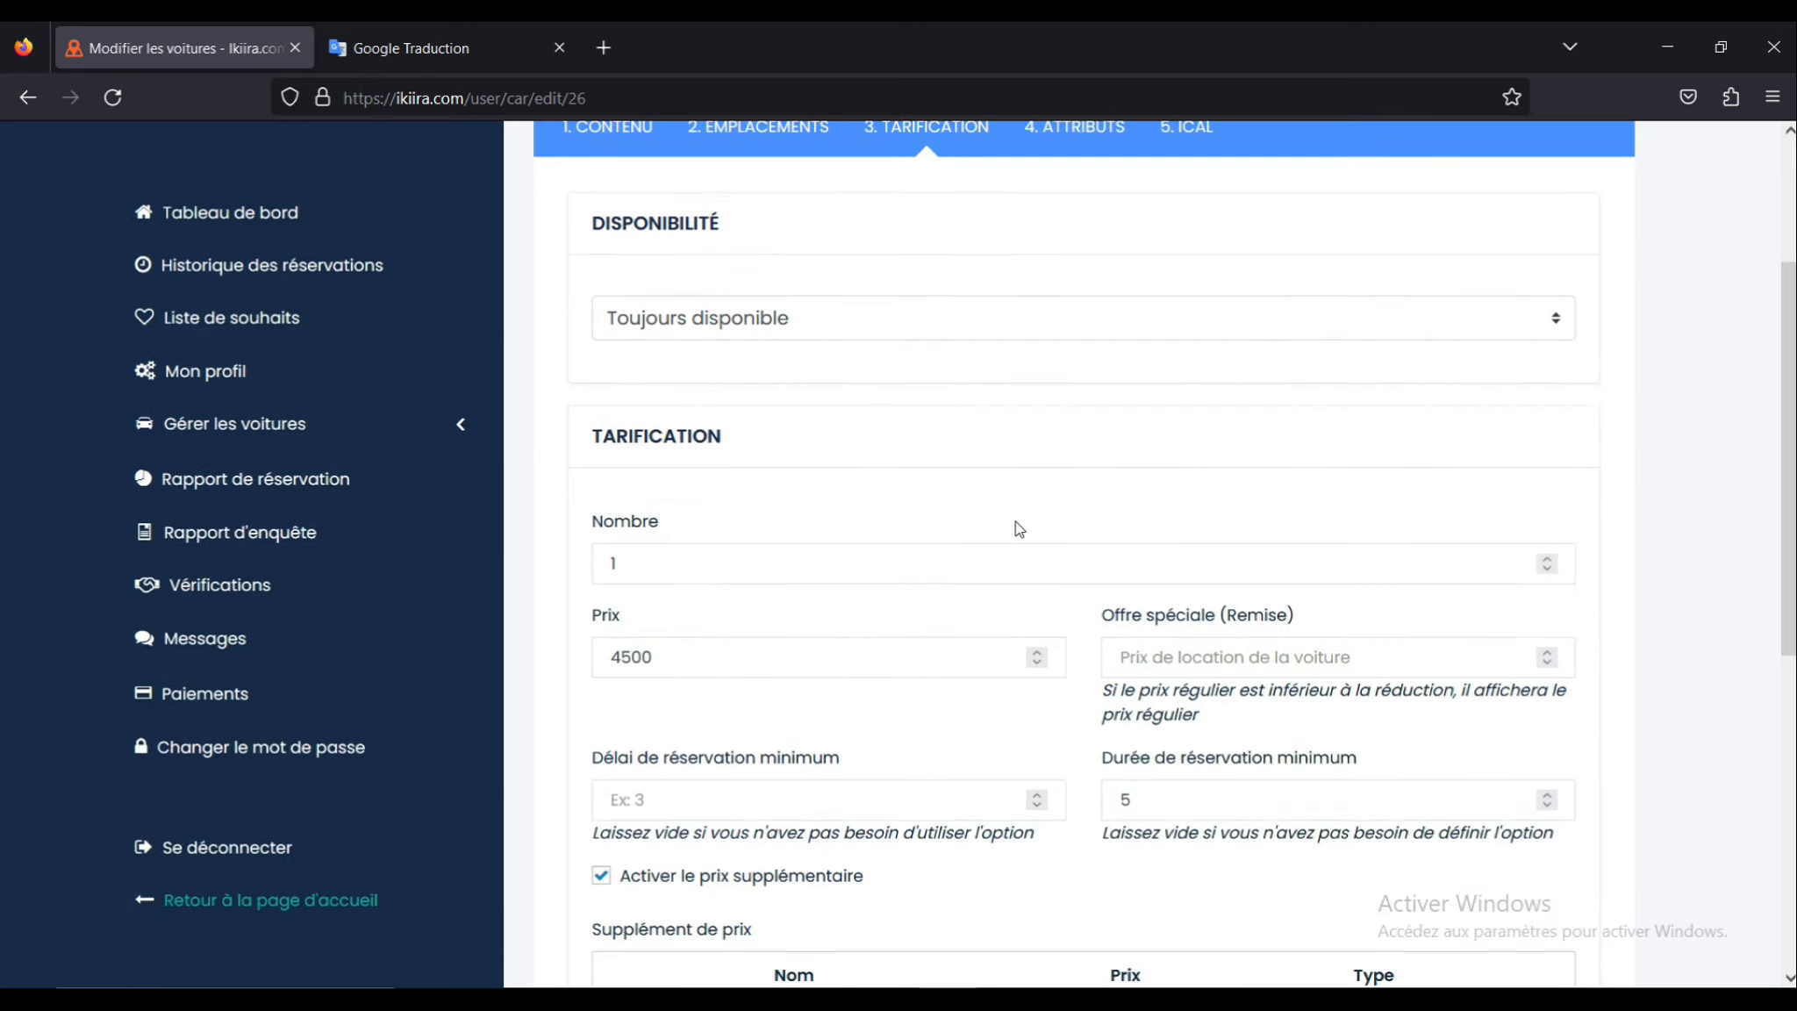
scroll(1018, 528, "down", 1)
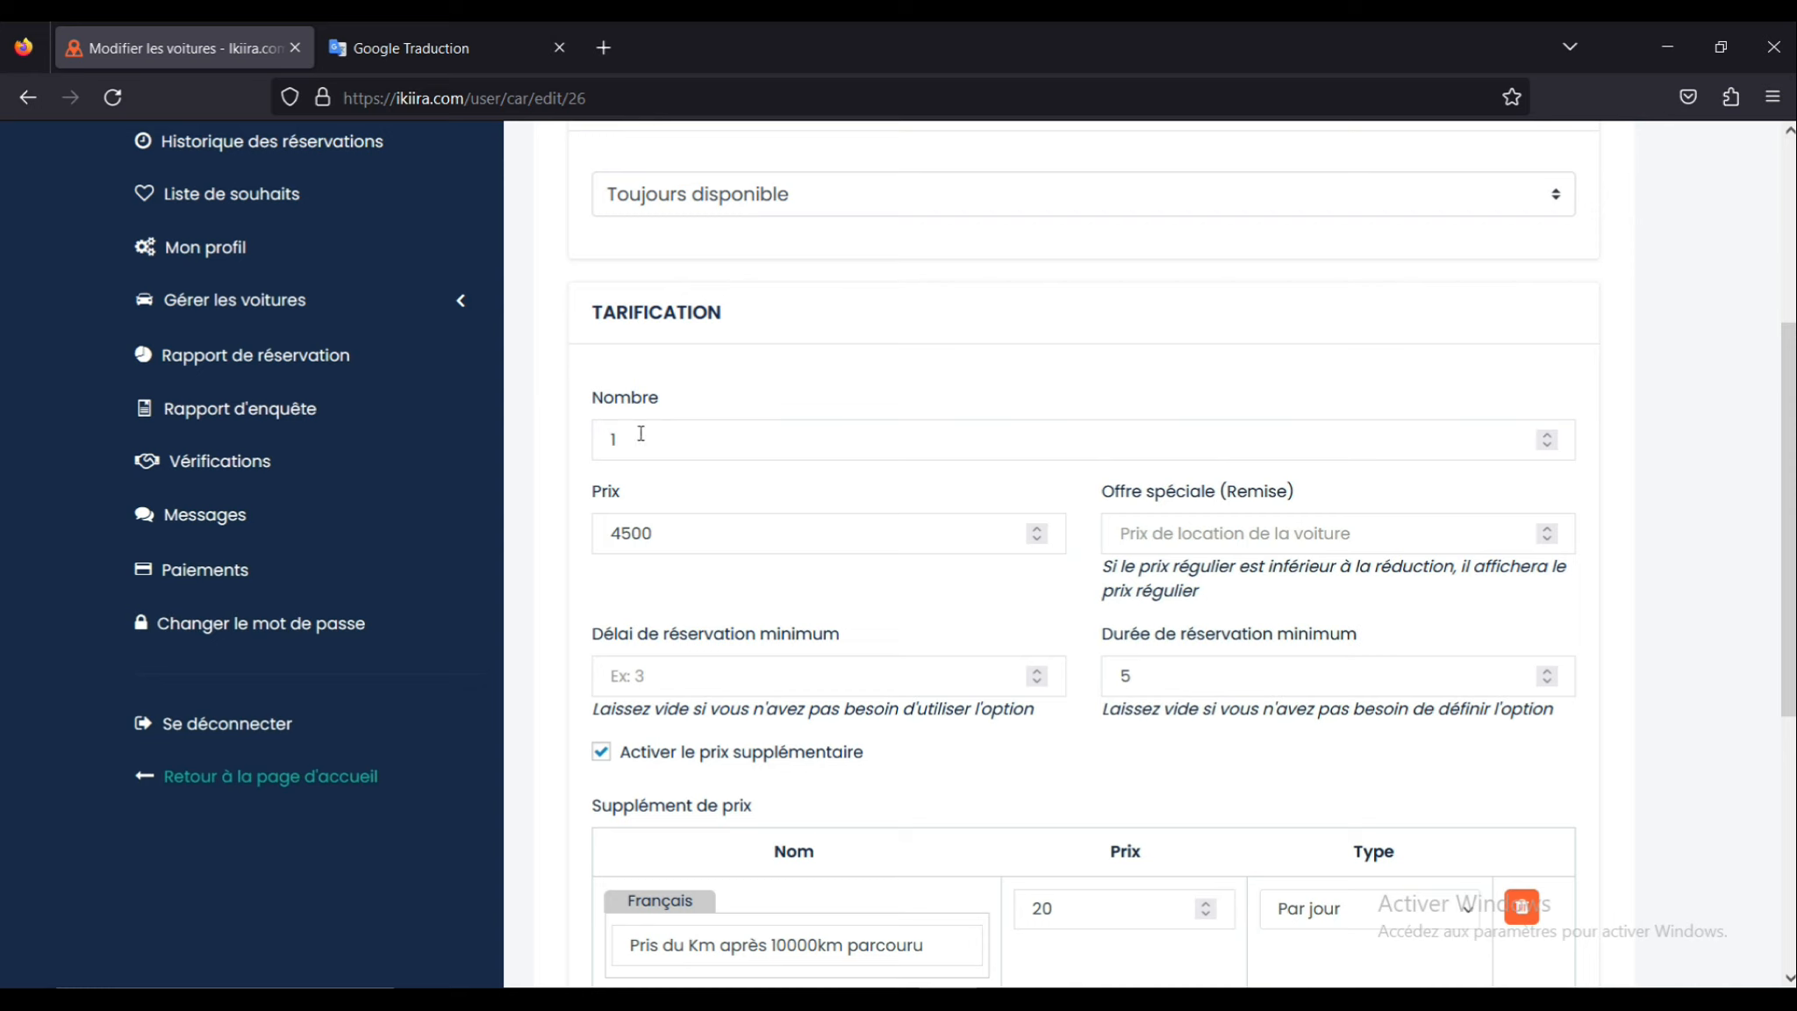
left_click(683, 431)
key("BackSpace")
type("2")
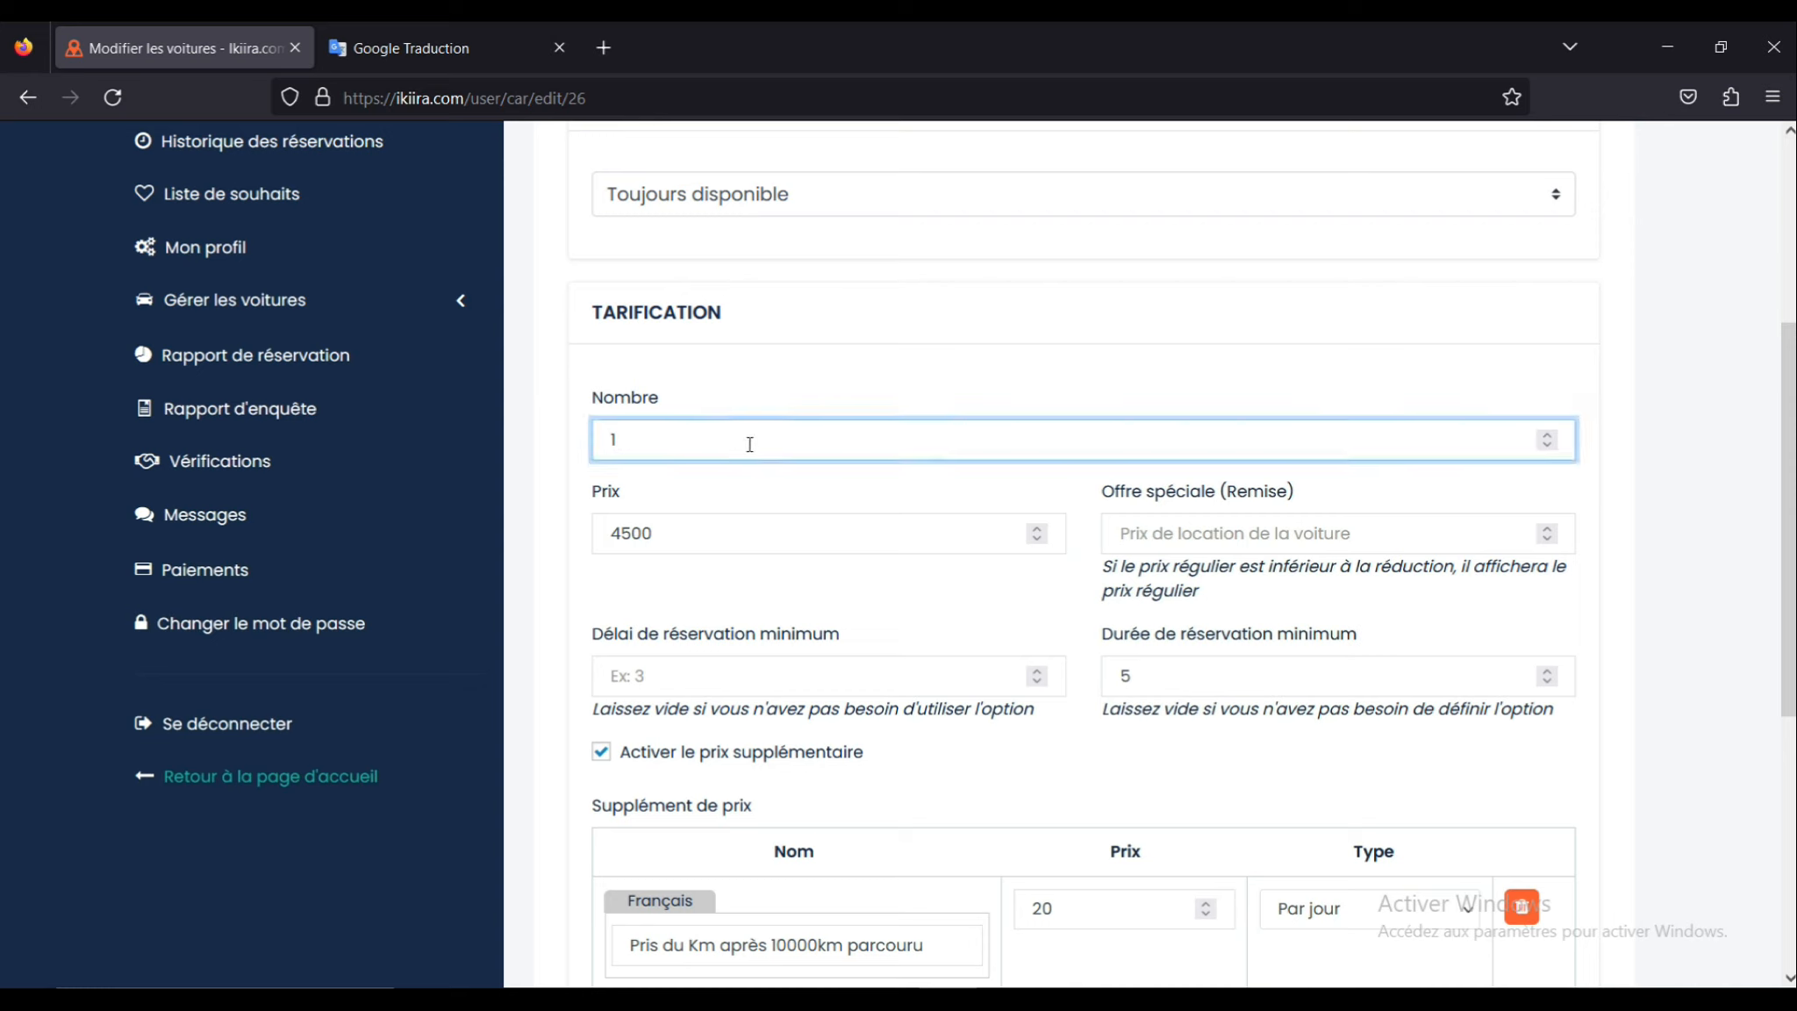
left_click(1052, 474)
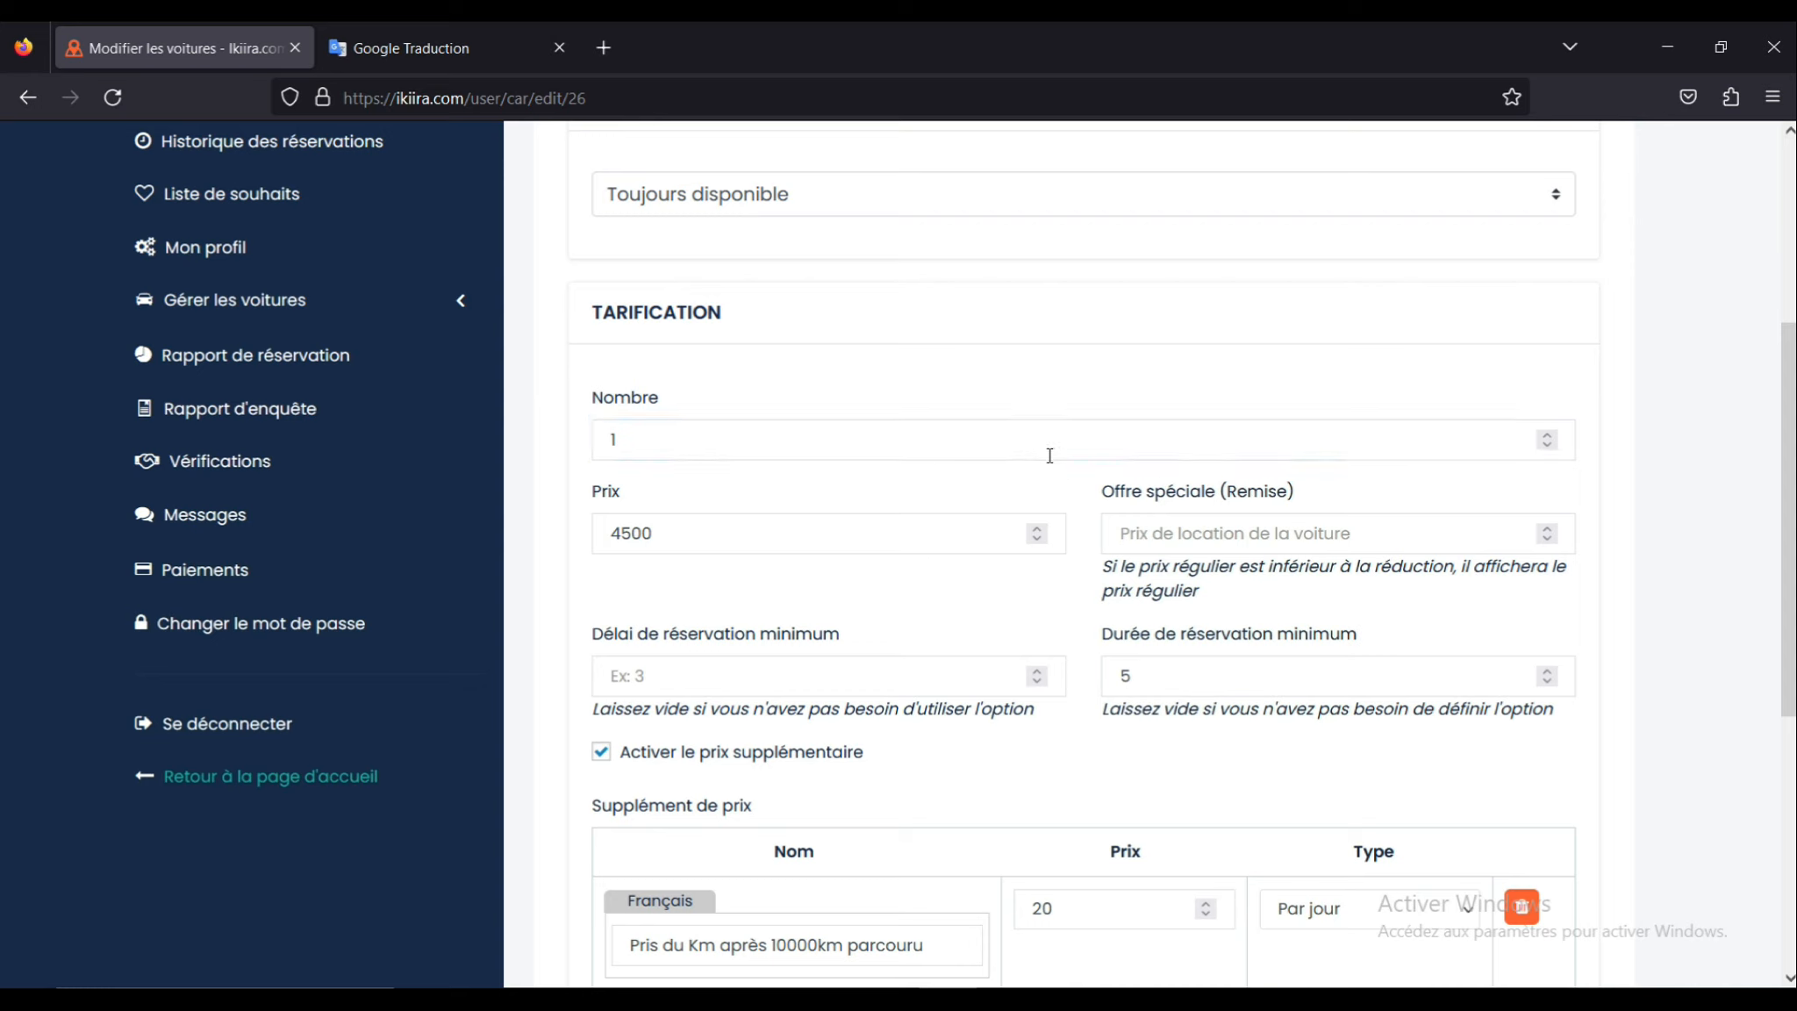
left_click(824, 545)
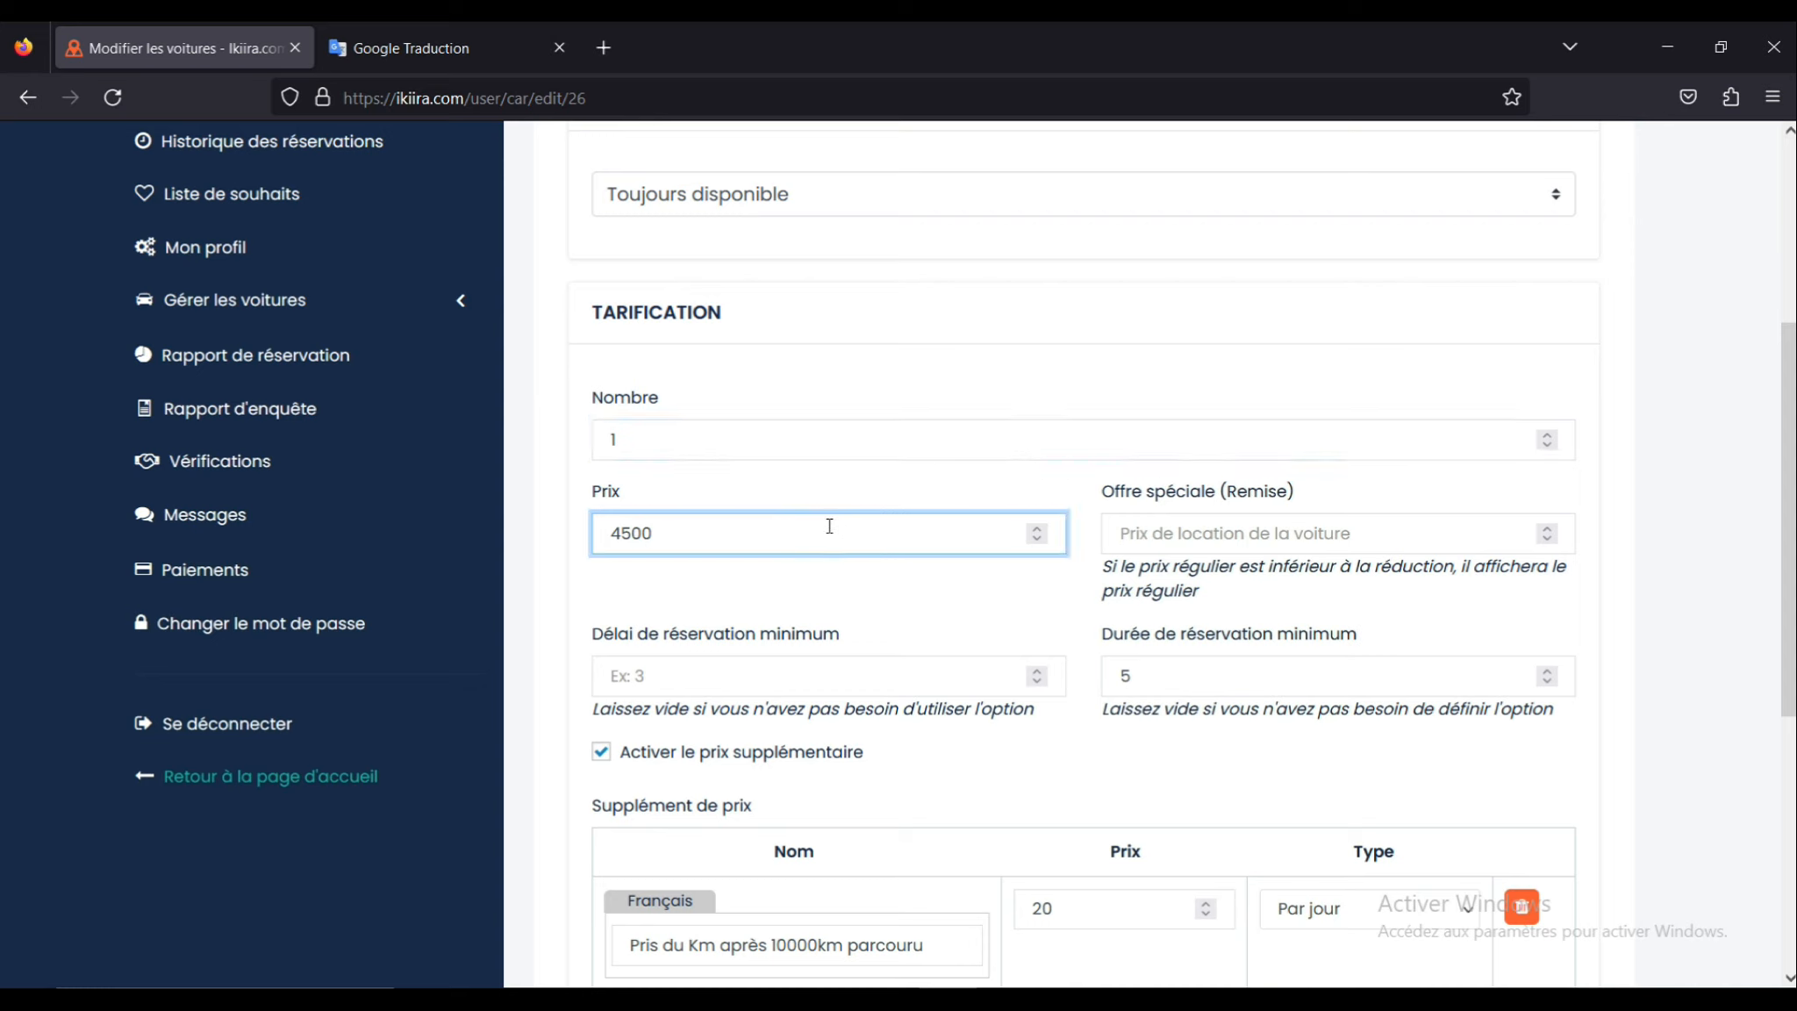
Step: Set the special offer (discount) price of the car to 4000
left_click(1191, 543)
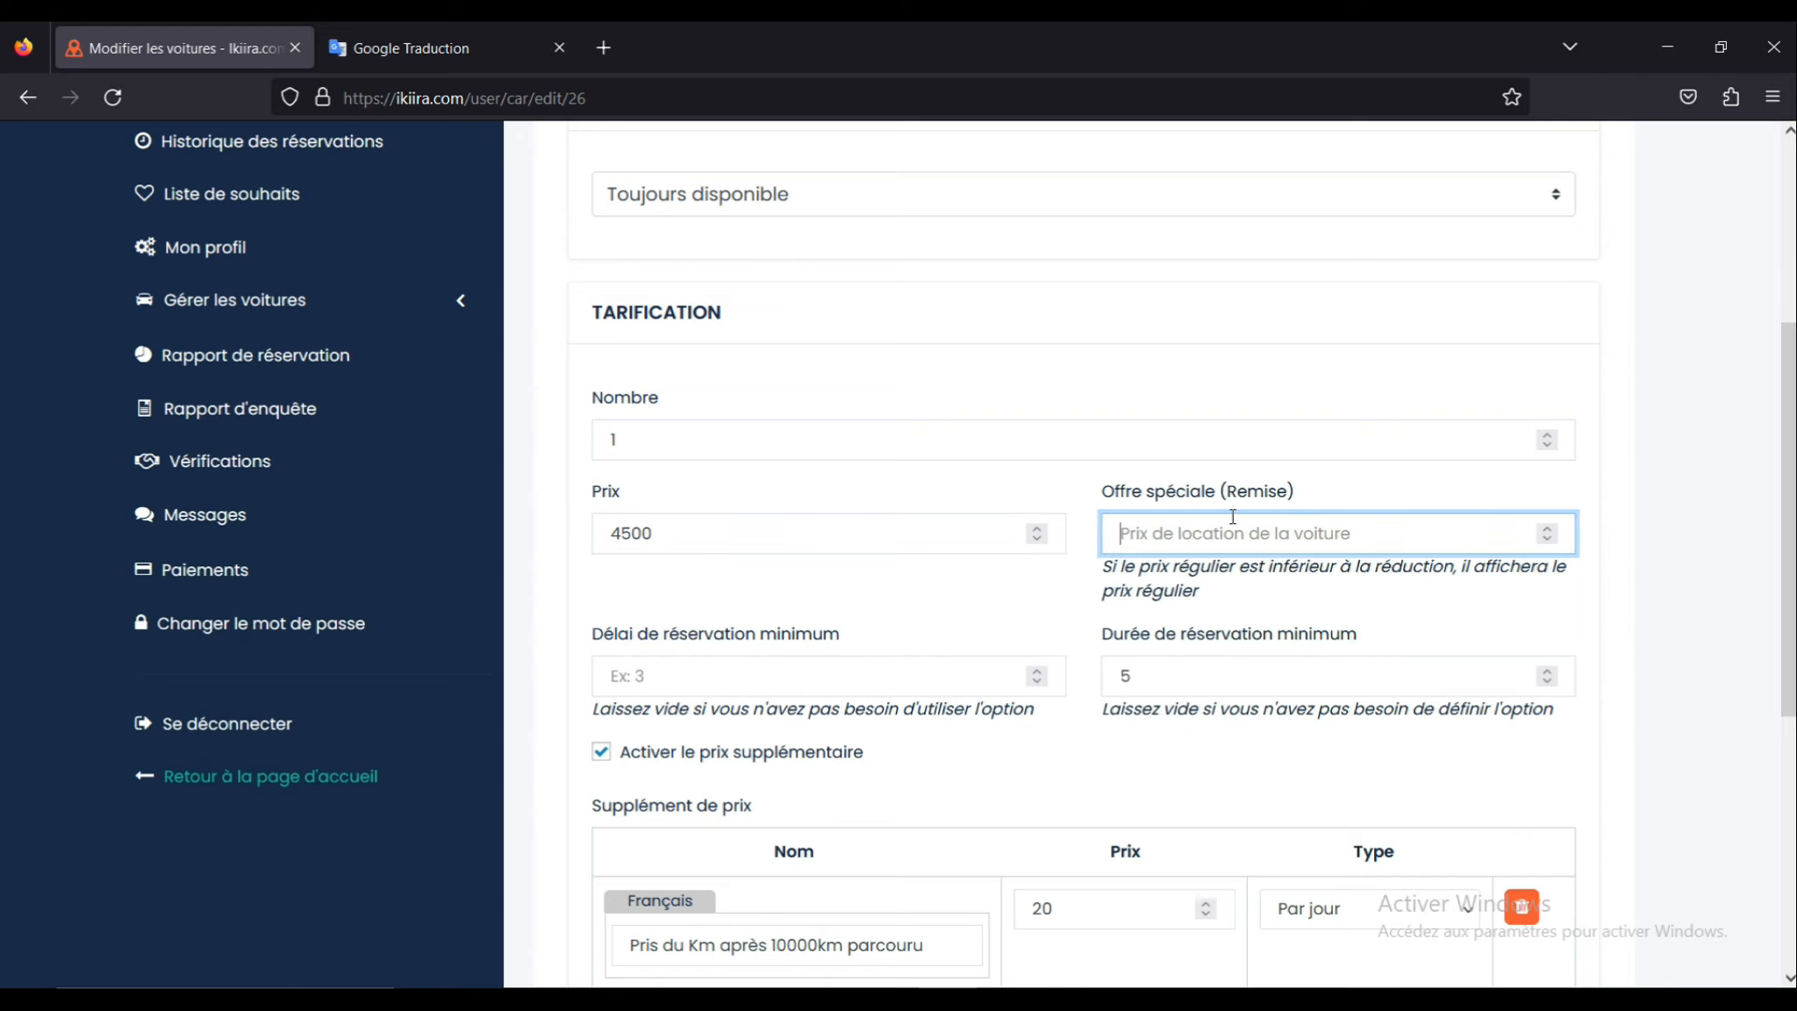
type("4000")
left_click(1671, 546)
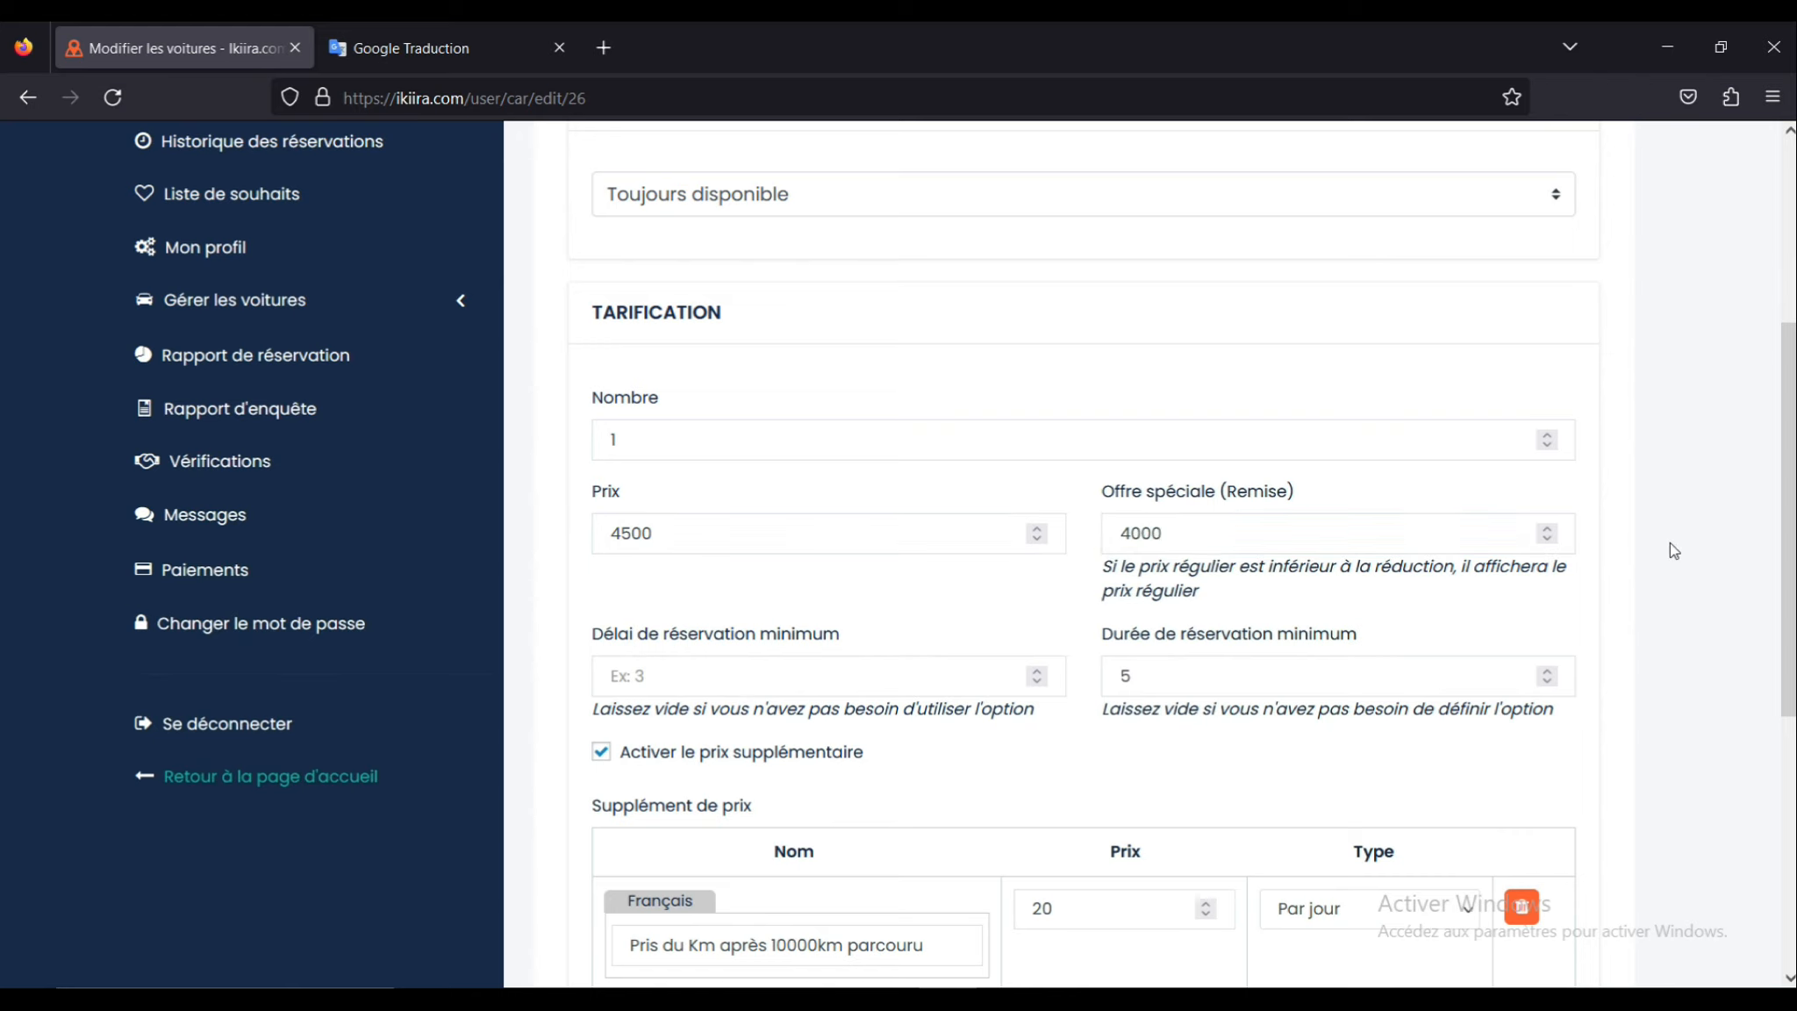
Step: Set the minimum reservation delay (Délai de réservation minimum) to 3
scroll(1669, 543, "down", 2)
left_click(776, 558)
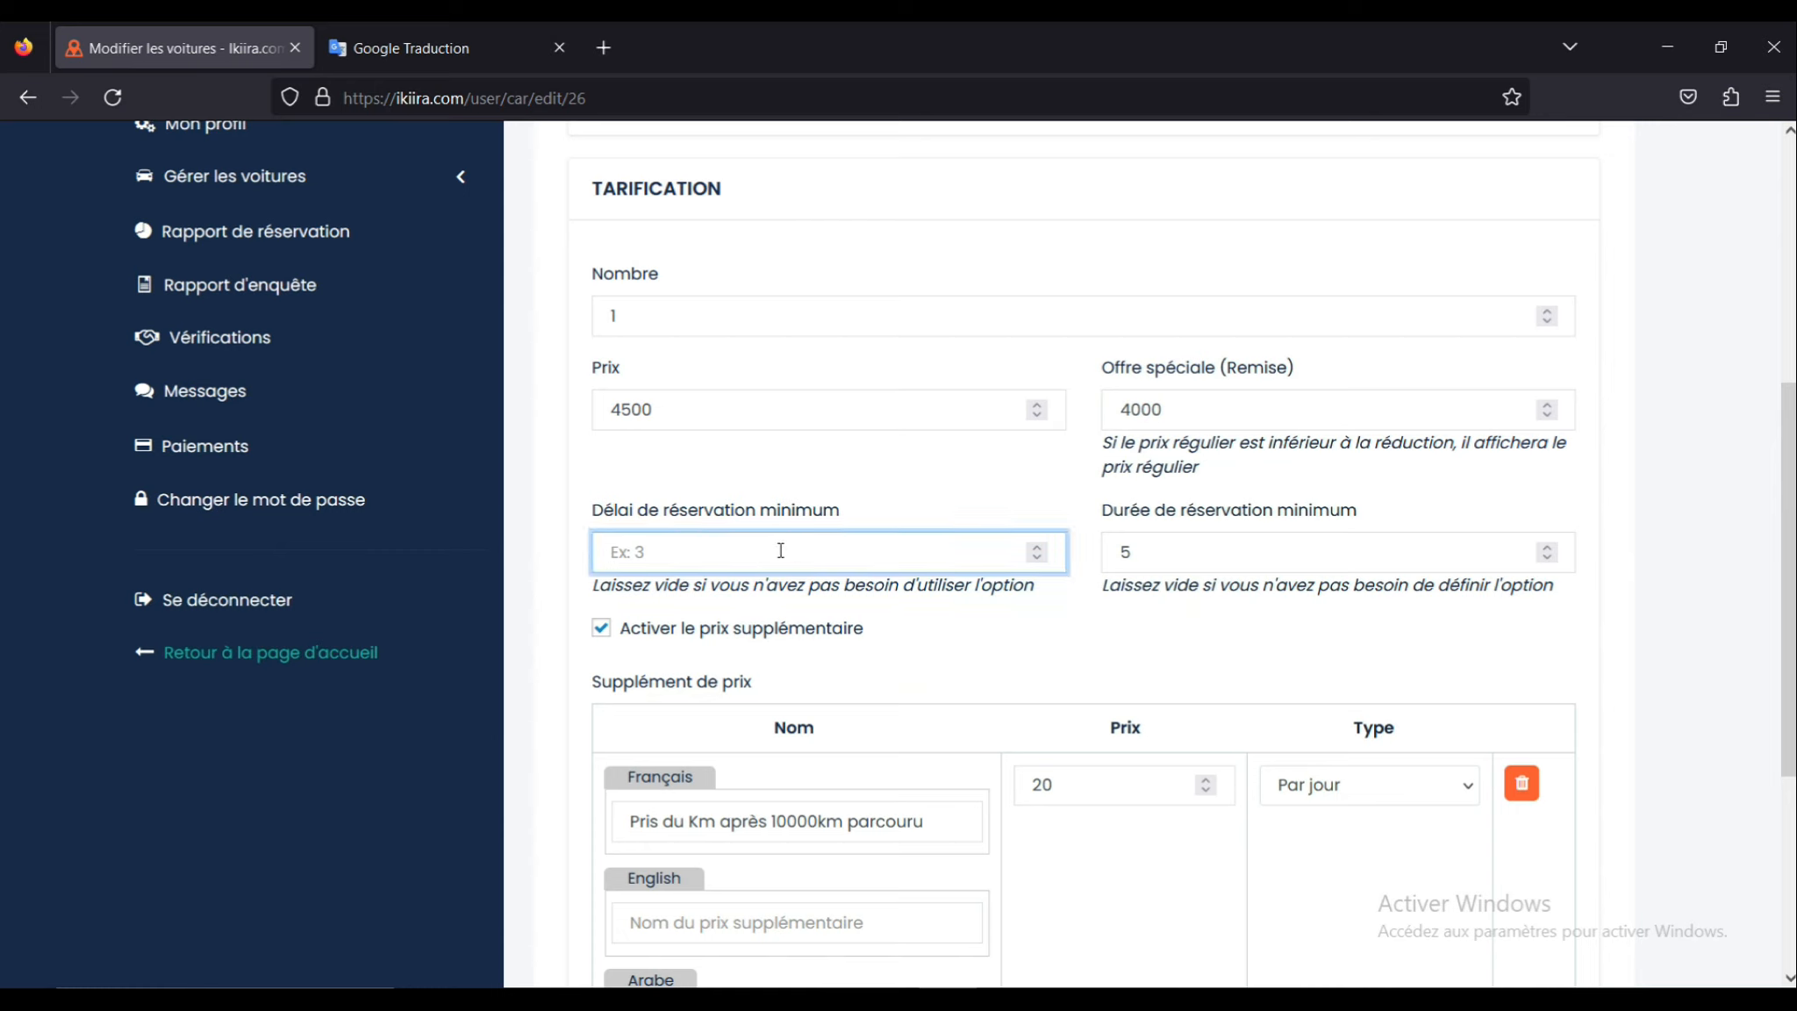
left_click(891, 501)
left_click(807, 555)
type("2")
key("BackSpace")
type("3")
left_click(985, 456)
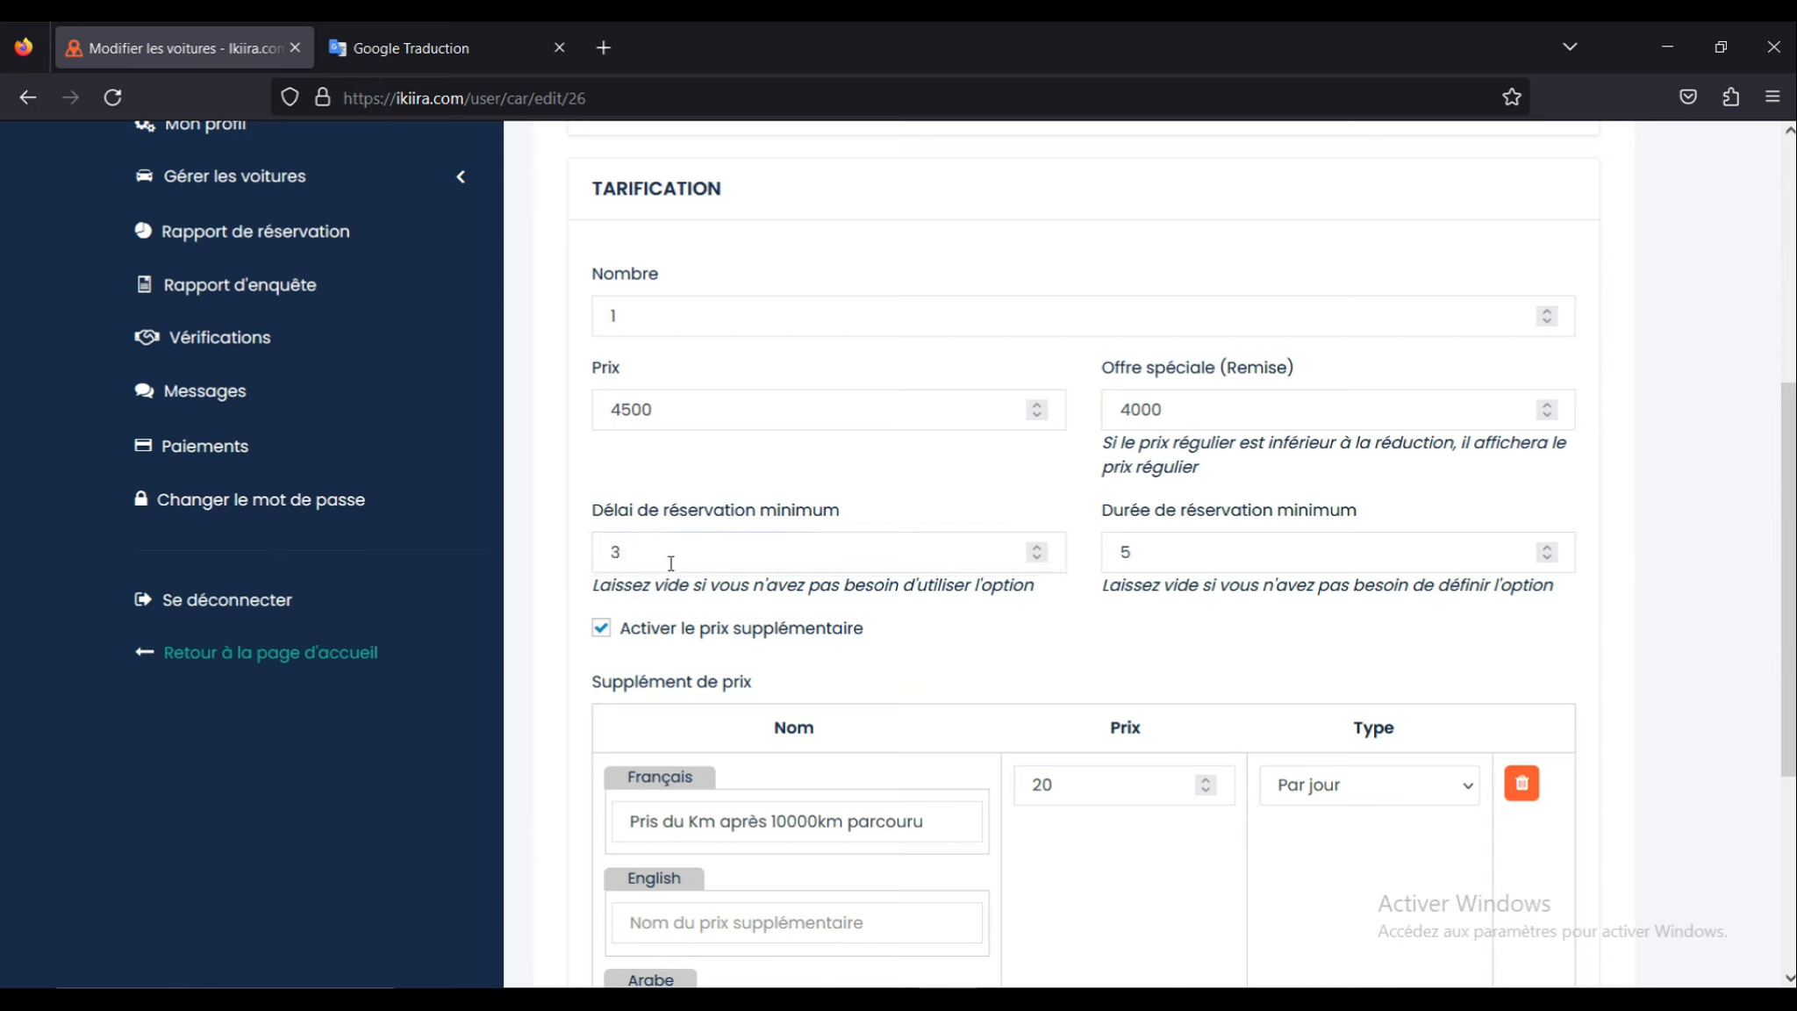
Step: Try a minimum reservation duration (Durée de réservation minimum) of 4 and restore it to 5
left_click(1218, 536)
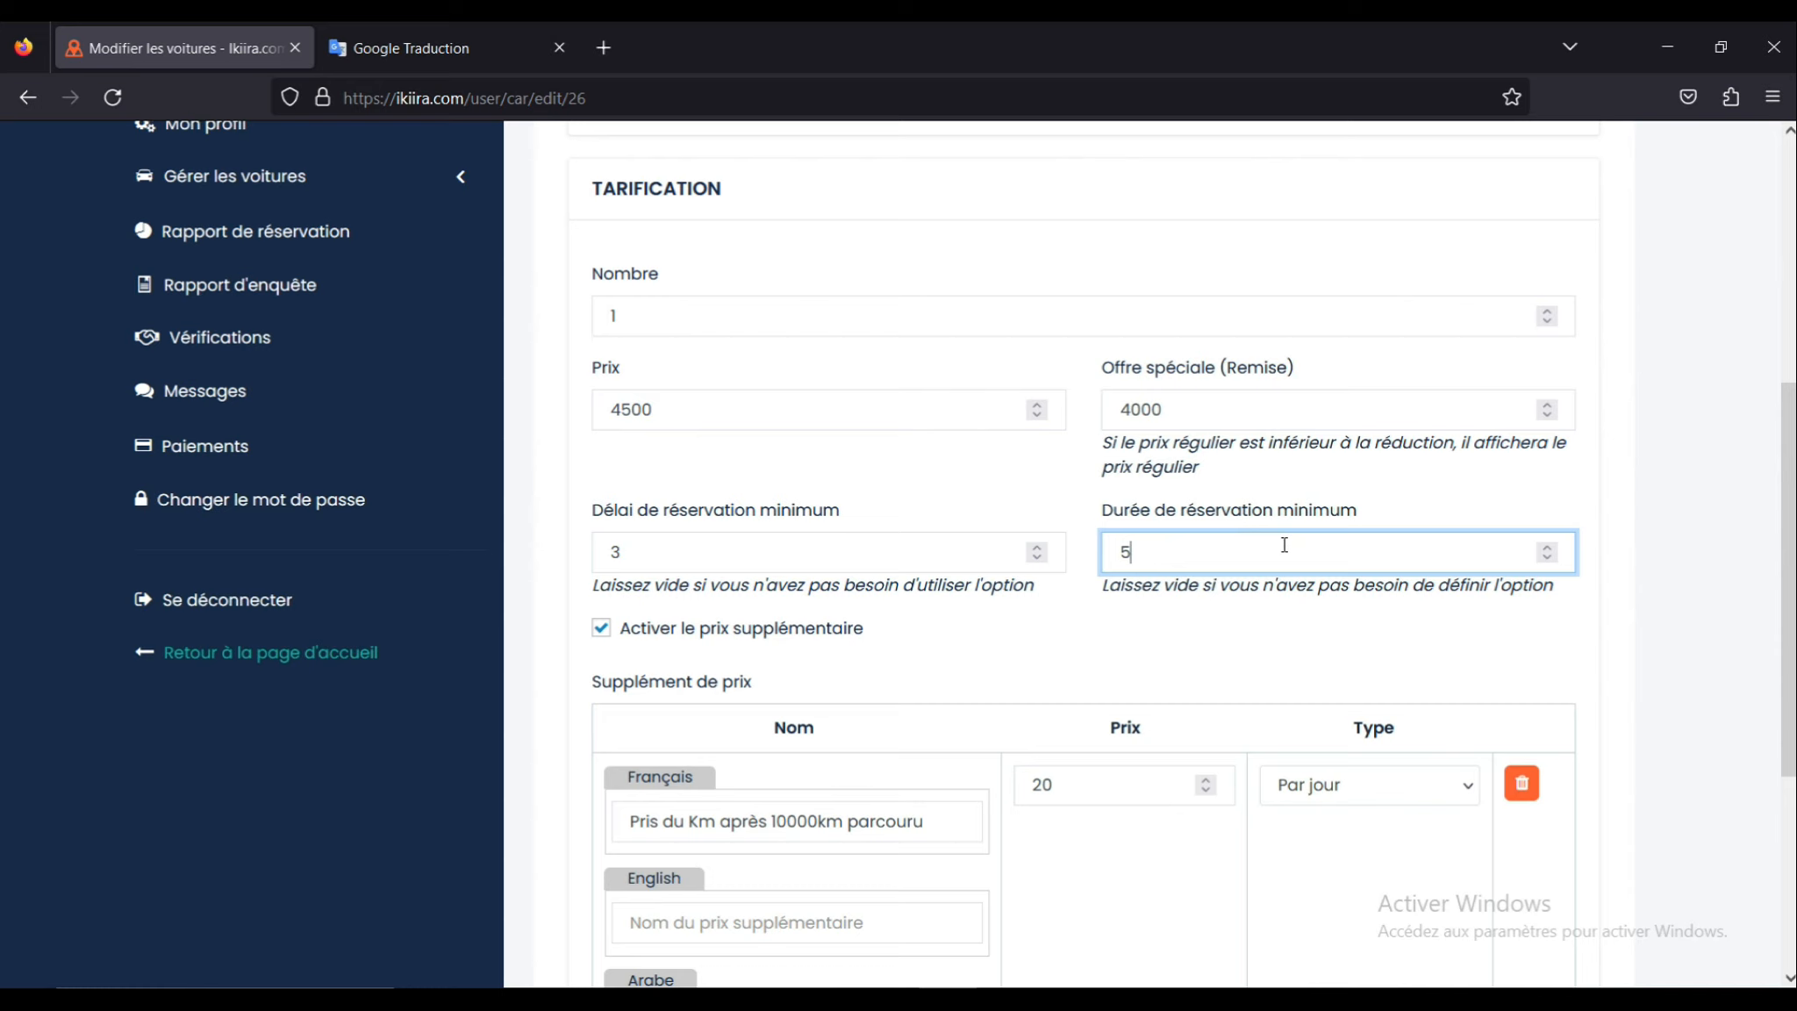
key("BackSpace")
type("4")
key("BackSpace")
type("5")
left_click(874, 554)
left_click(1147, 547)
Step: Examine the existing extra price item's French name, price and type choices without changing them
scroll(1094, 606, "down", 1)
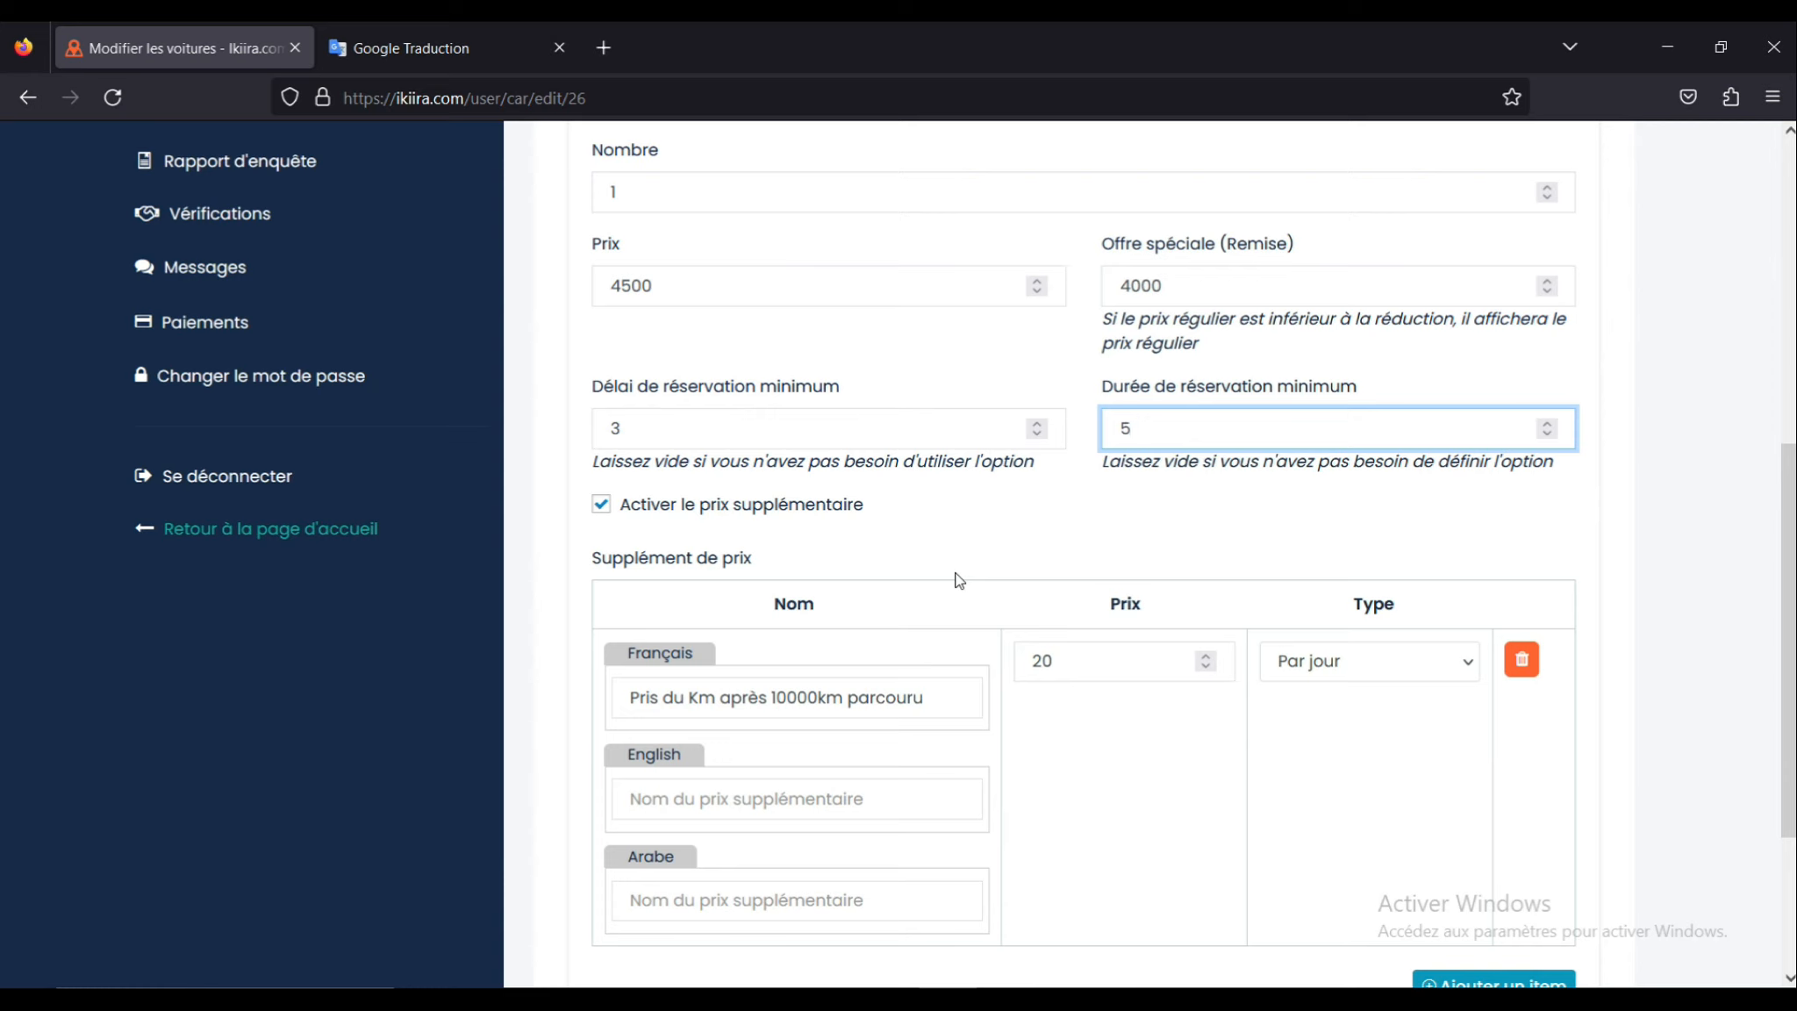
double_click(840, 697)
double_click(1023, 661)
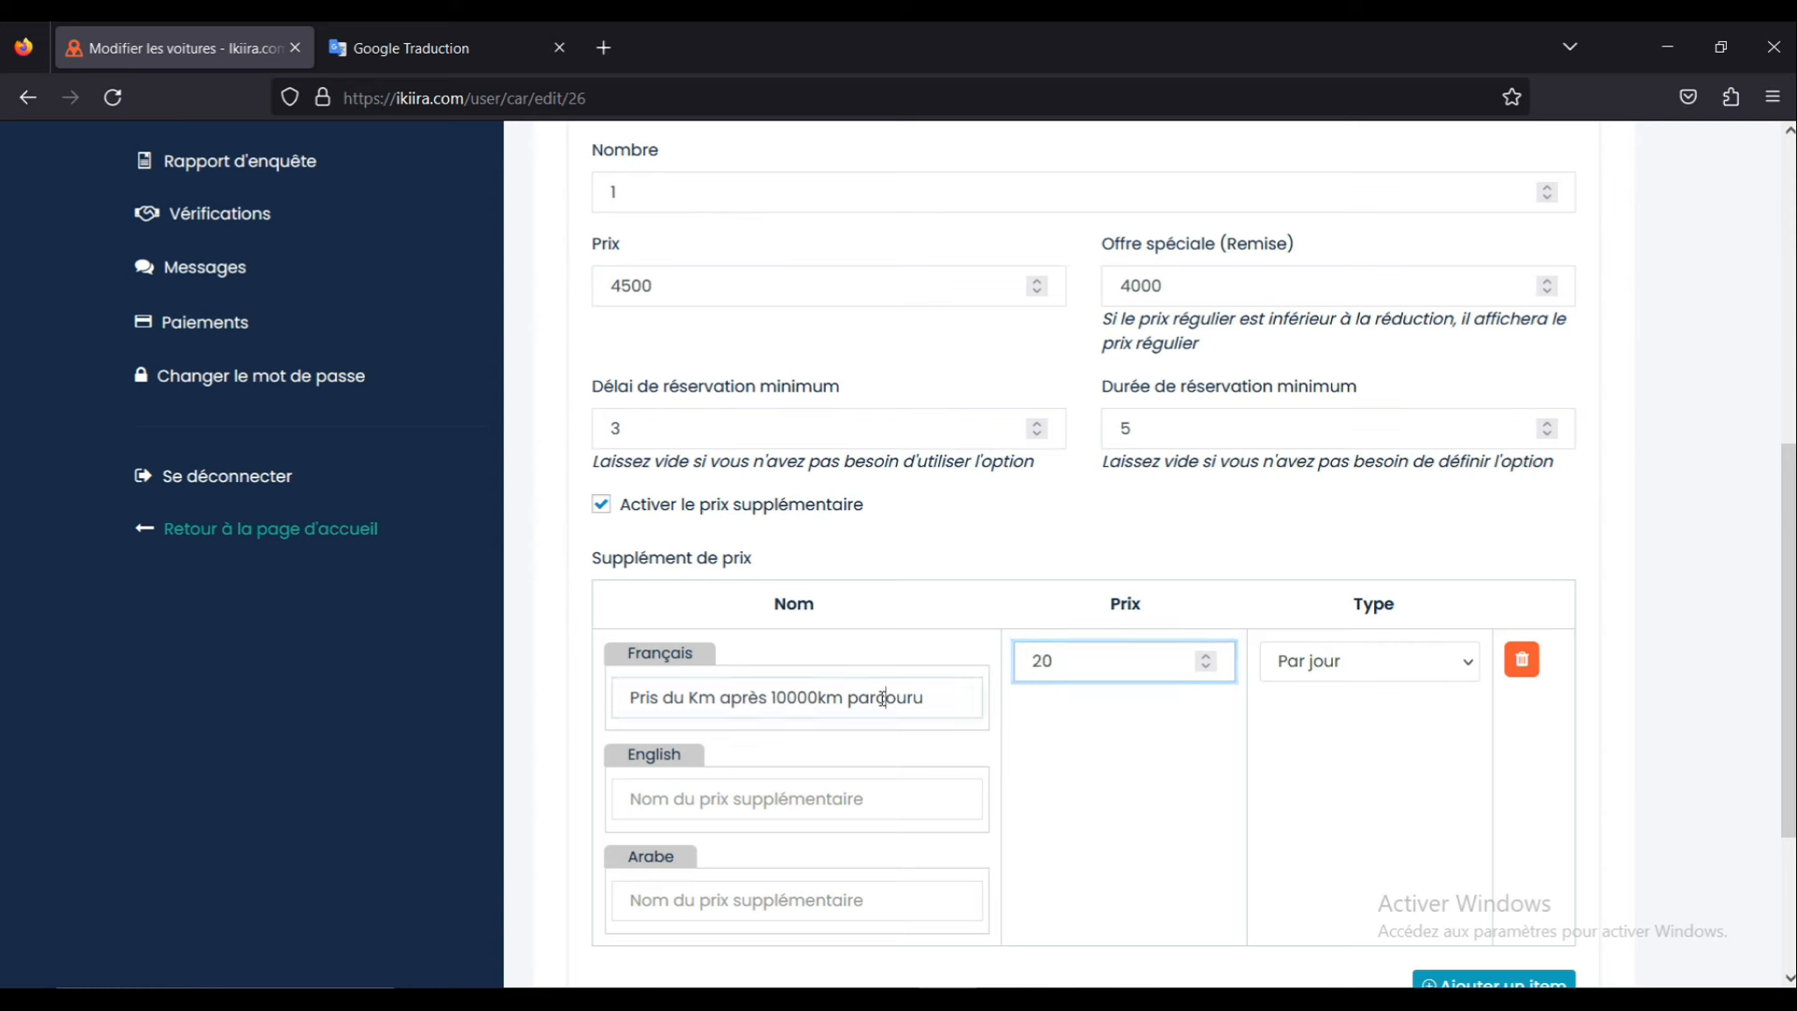
left_click_drag(925, 698, 655, 700)
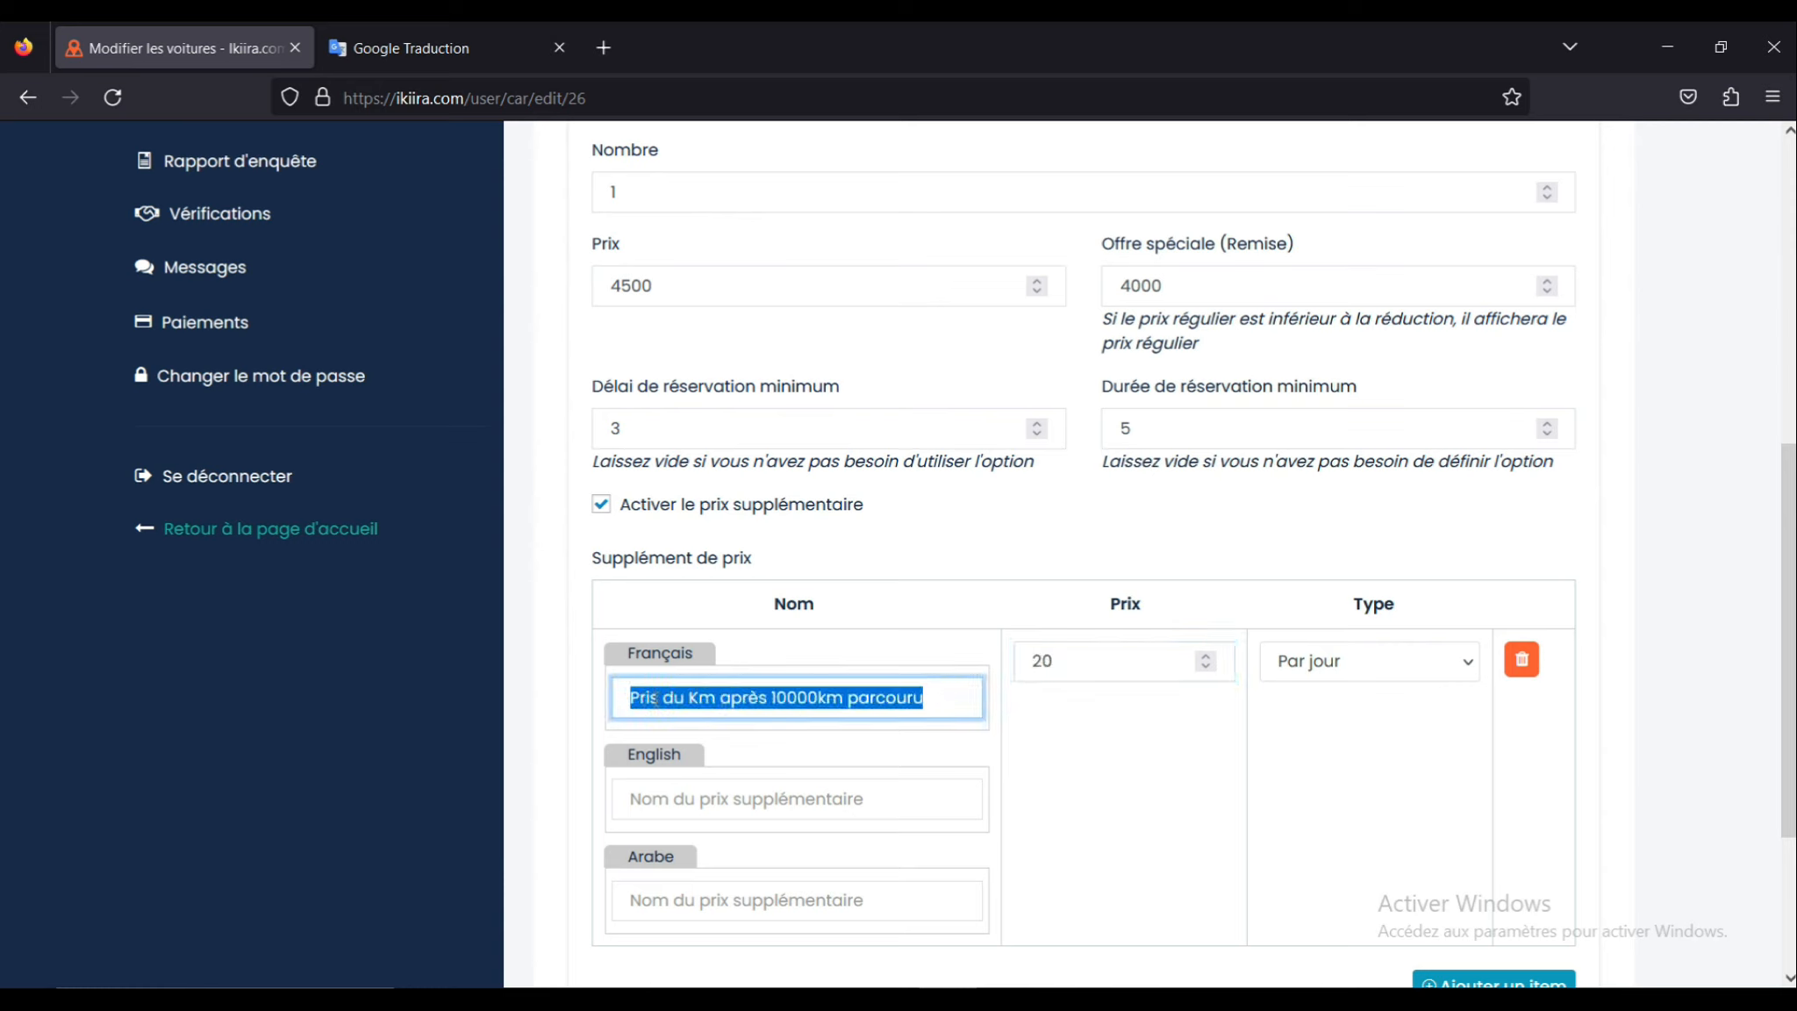
left_click(775, 698)
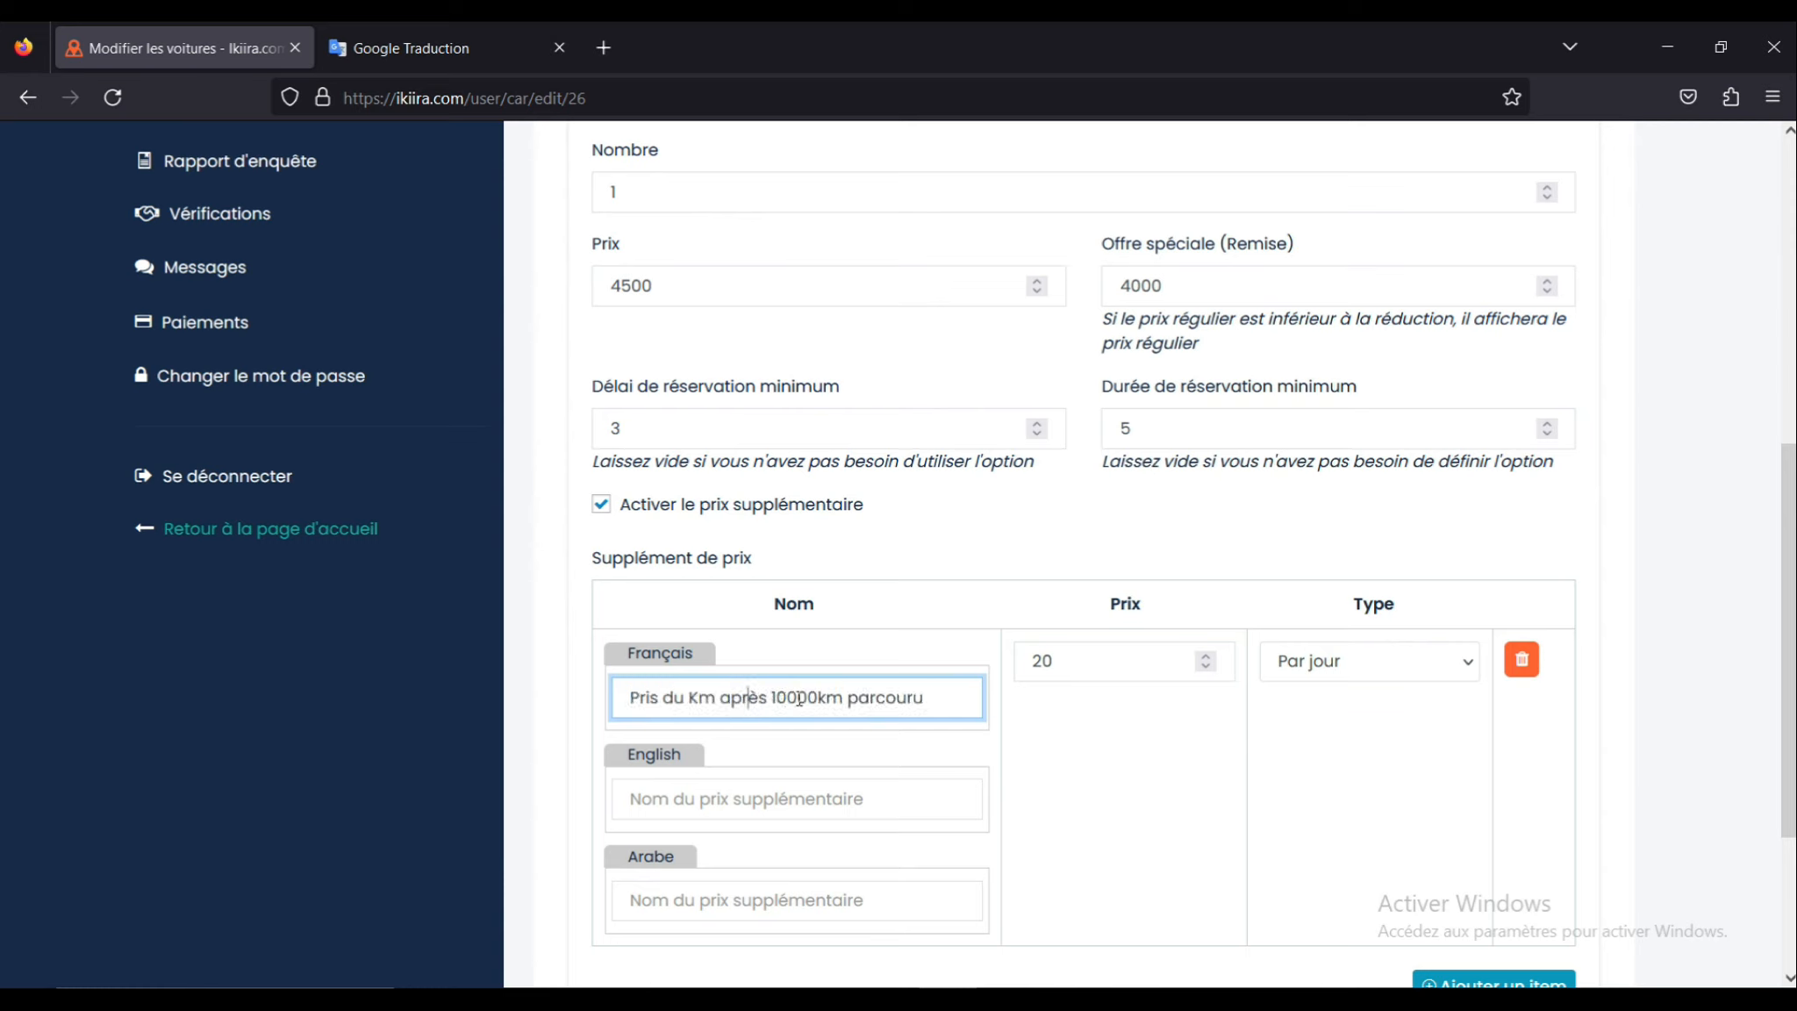
left_click(1111, 670)
left_click(1357, 665)
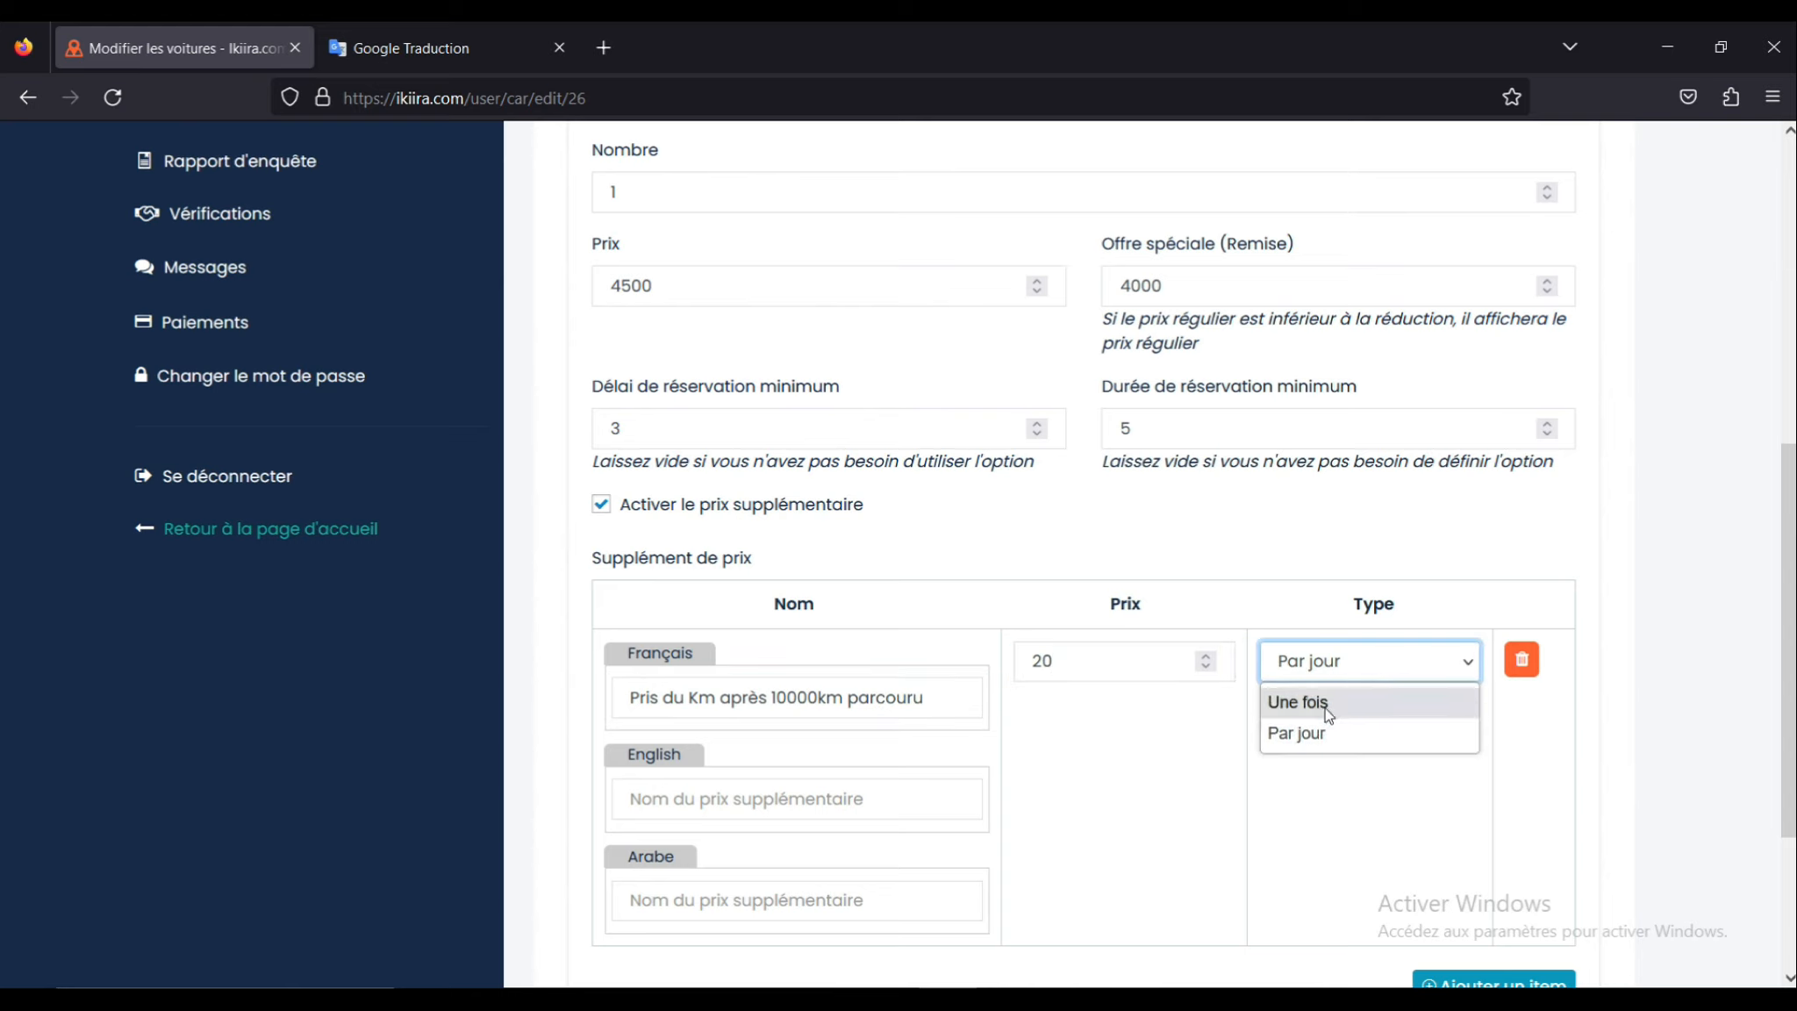
left_click(1584, 727)
Step: Enable the service fees and add a blank buyer fee item
scroll(1477, 728, "down", 3)
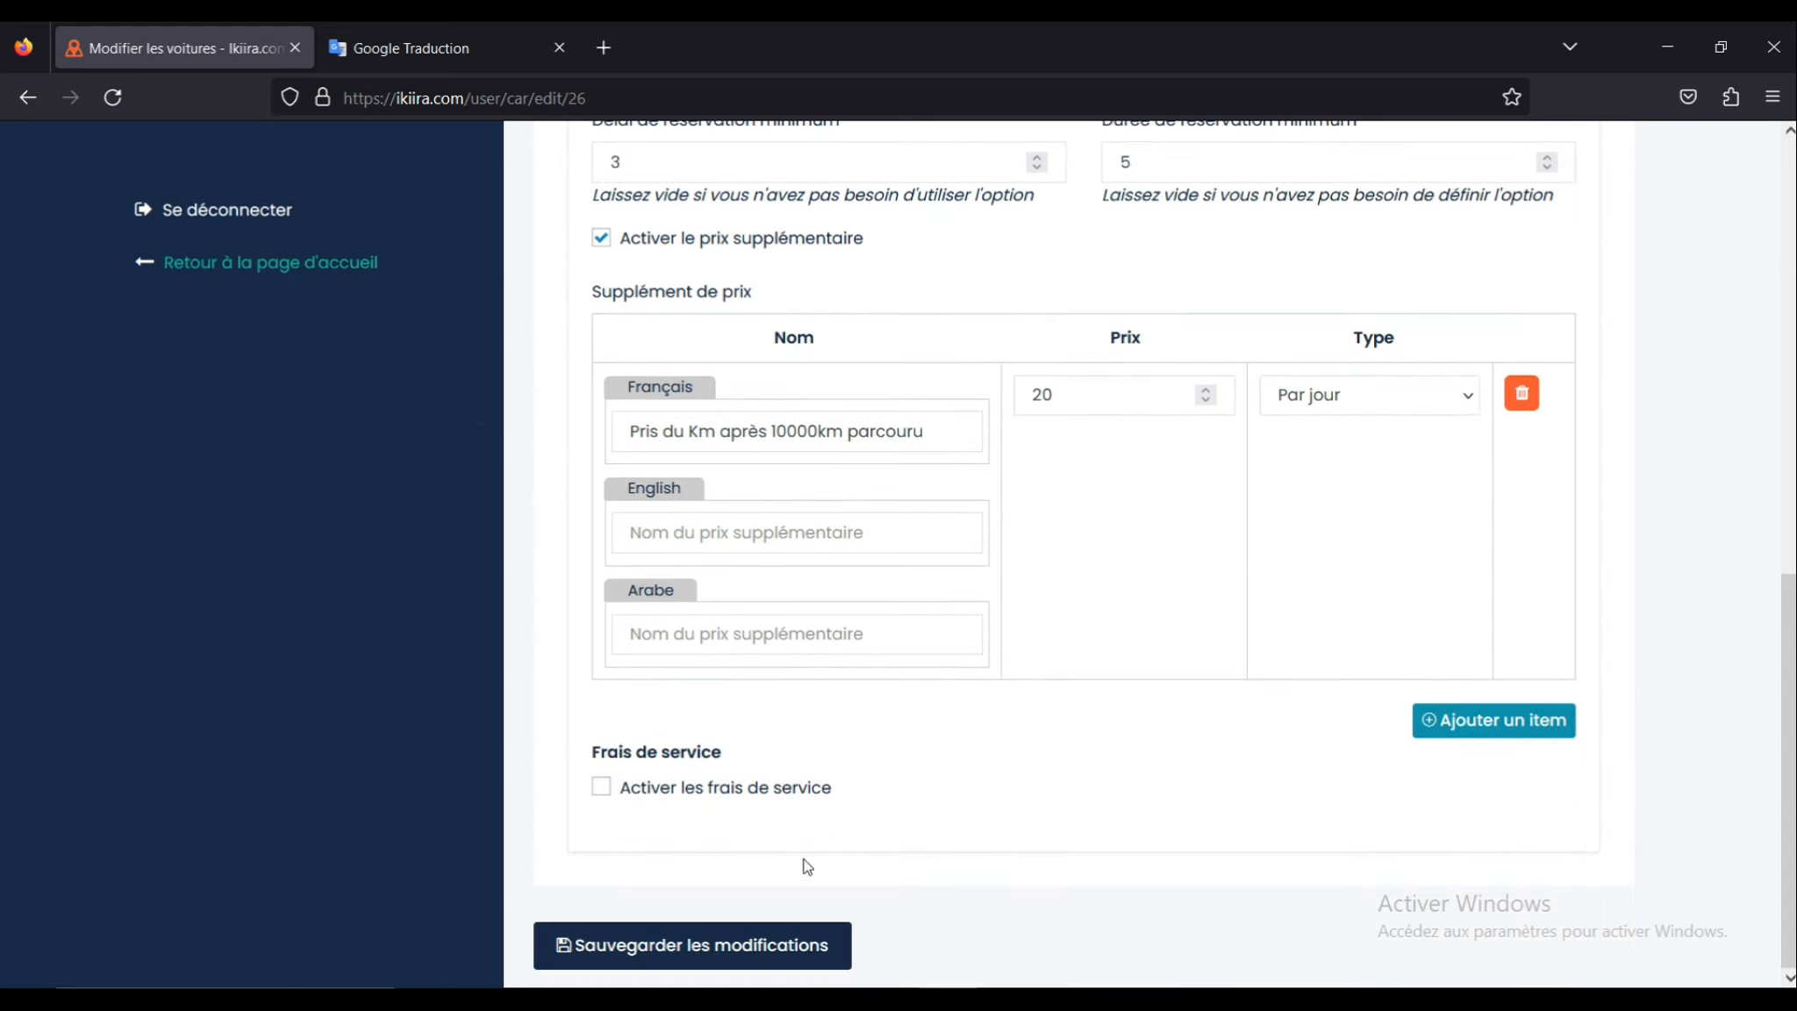
left_click(601, 787)
scroll(906, 778, "down", 2)
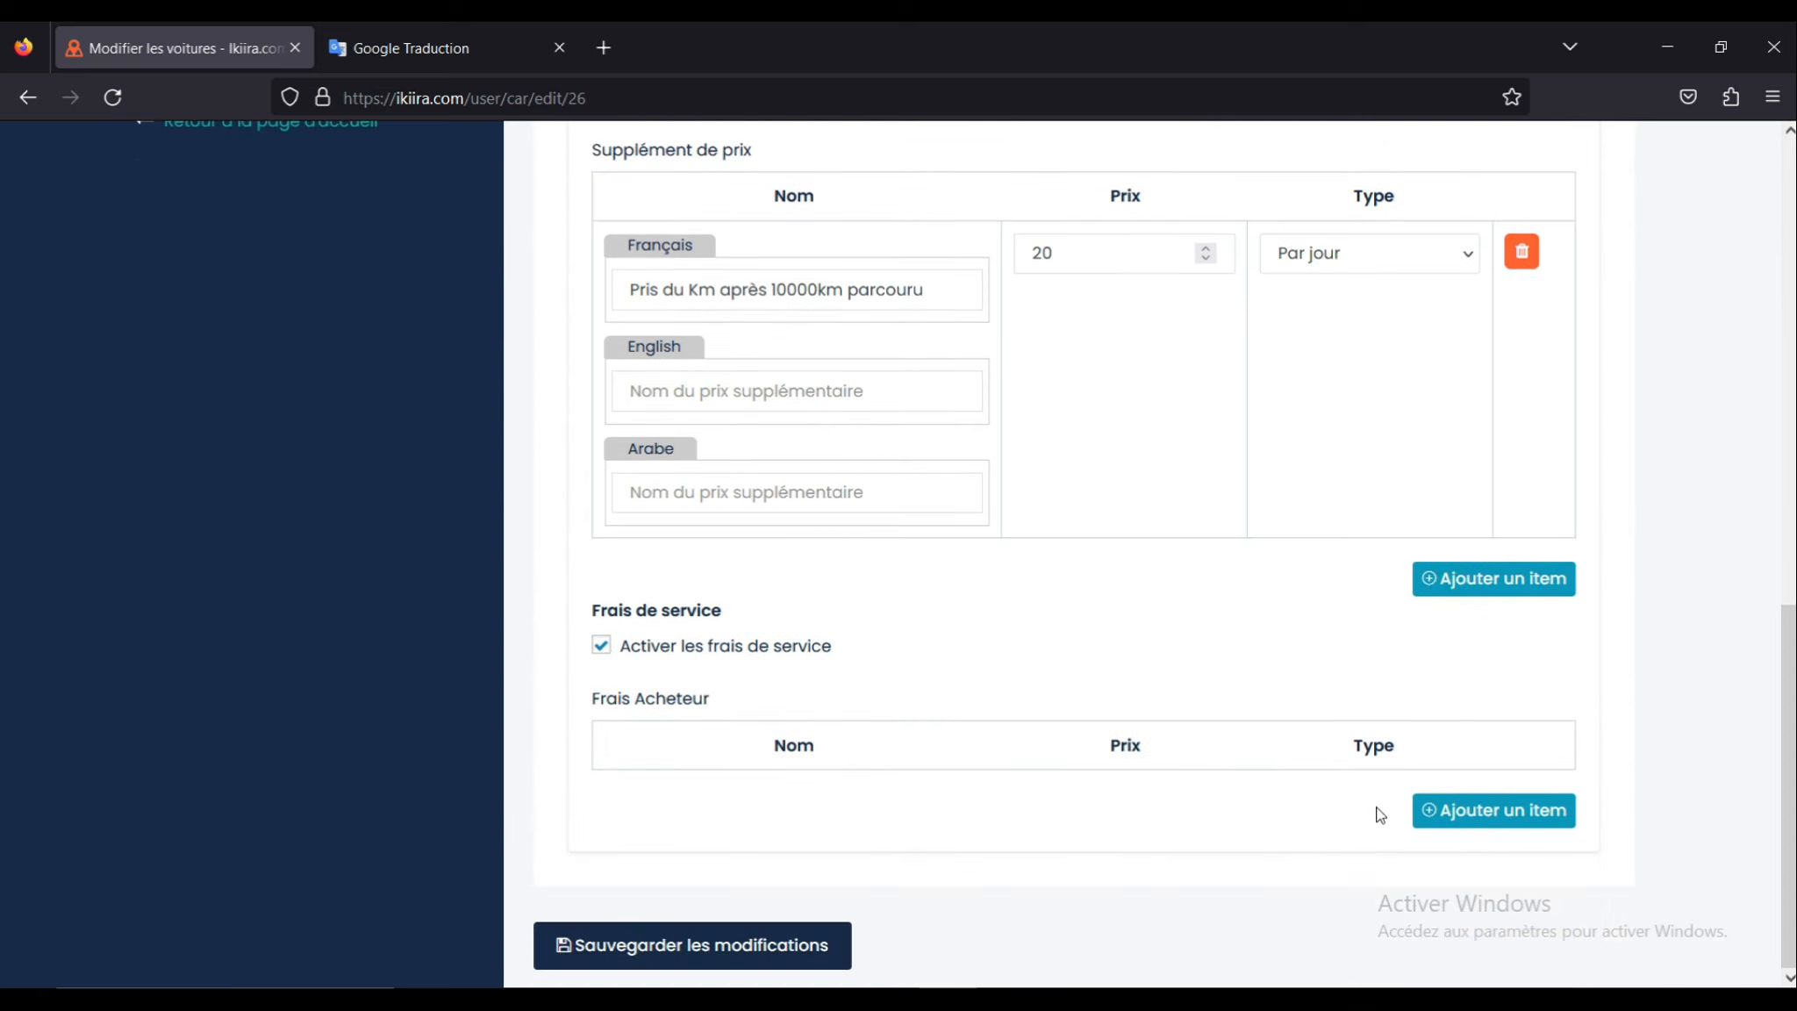
left_click(1435, 810)
scroll(948, 707, "down", 3)
Step: View the buyer fee's name, price and fixed or percentage choices, and disable the service fees
left_click(826, 590)
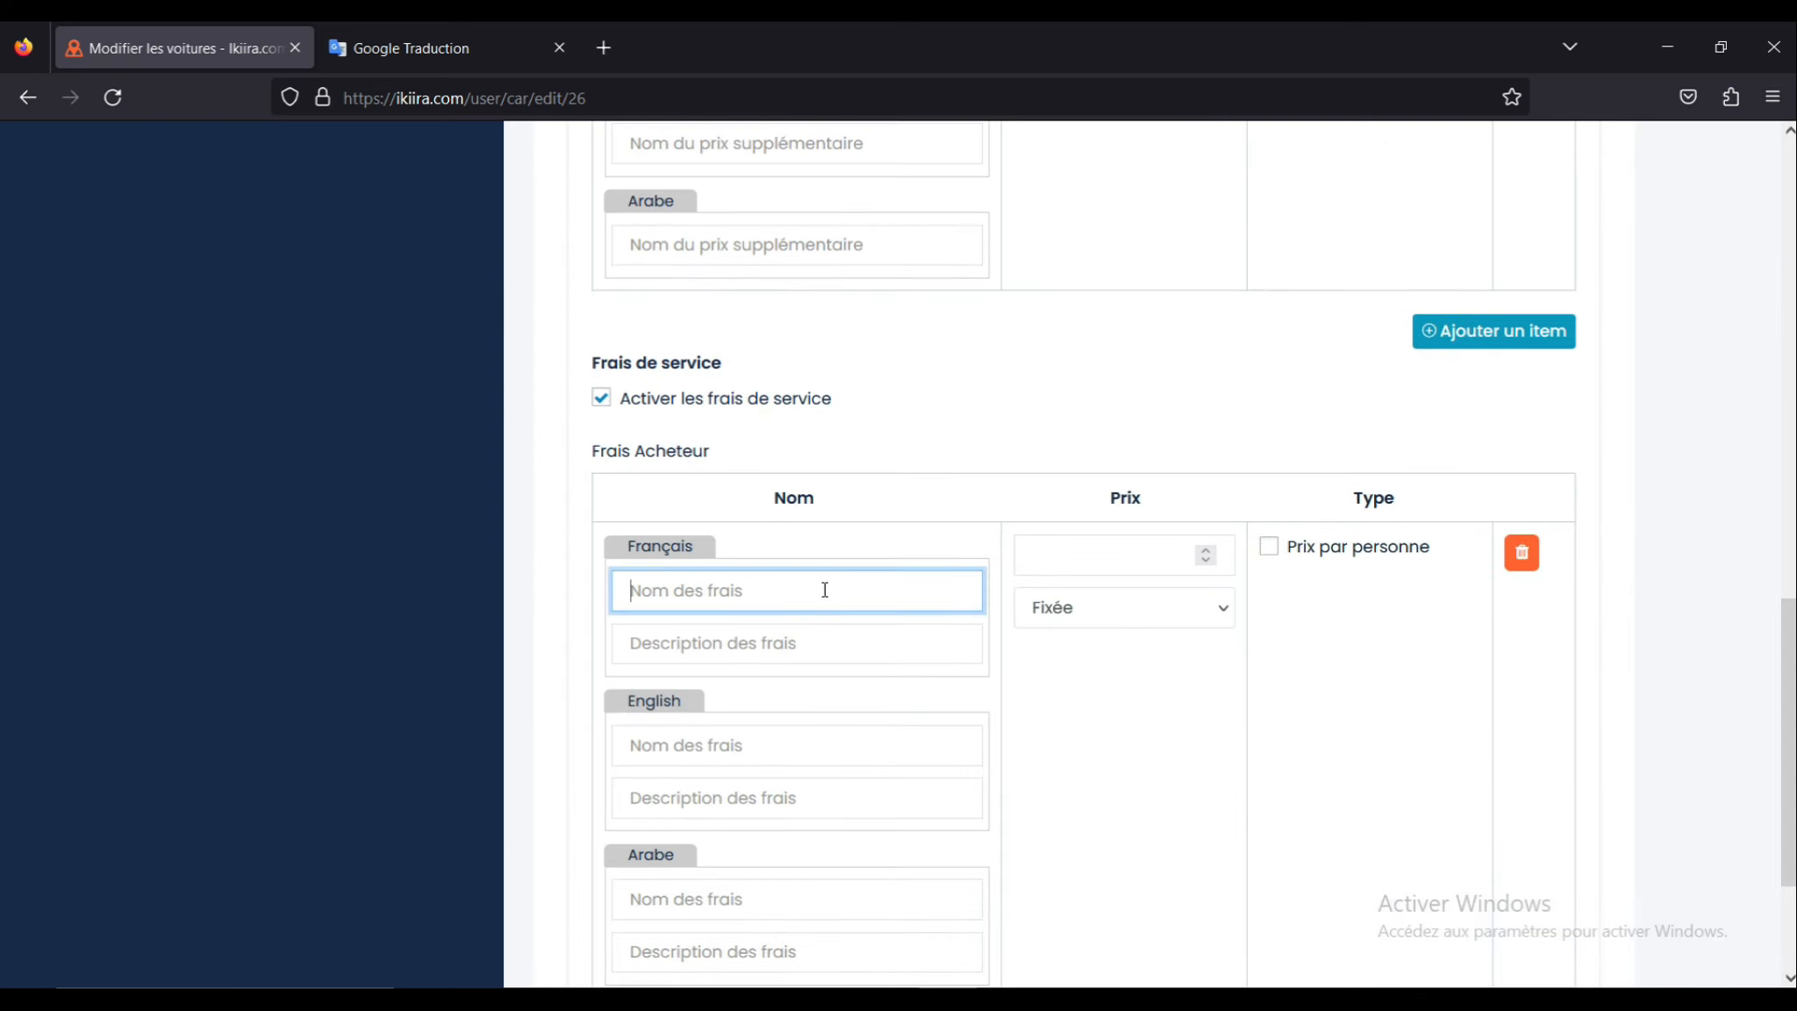
left_click(1101, 559)
left_click(1147, 608)
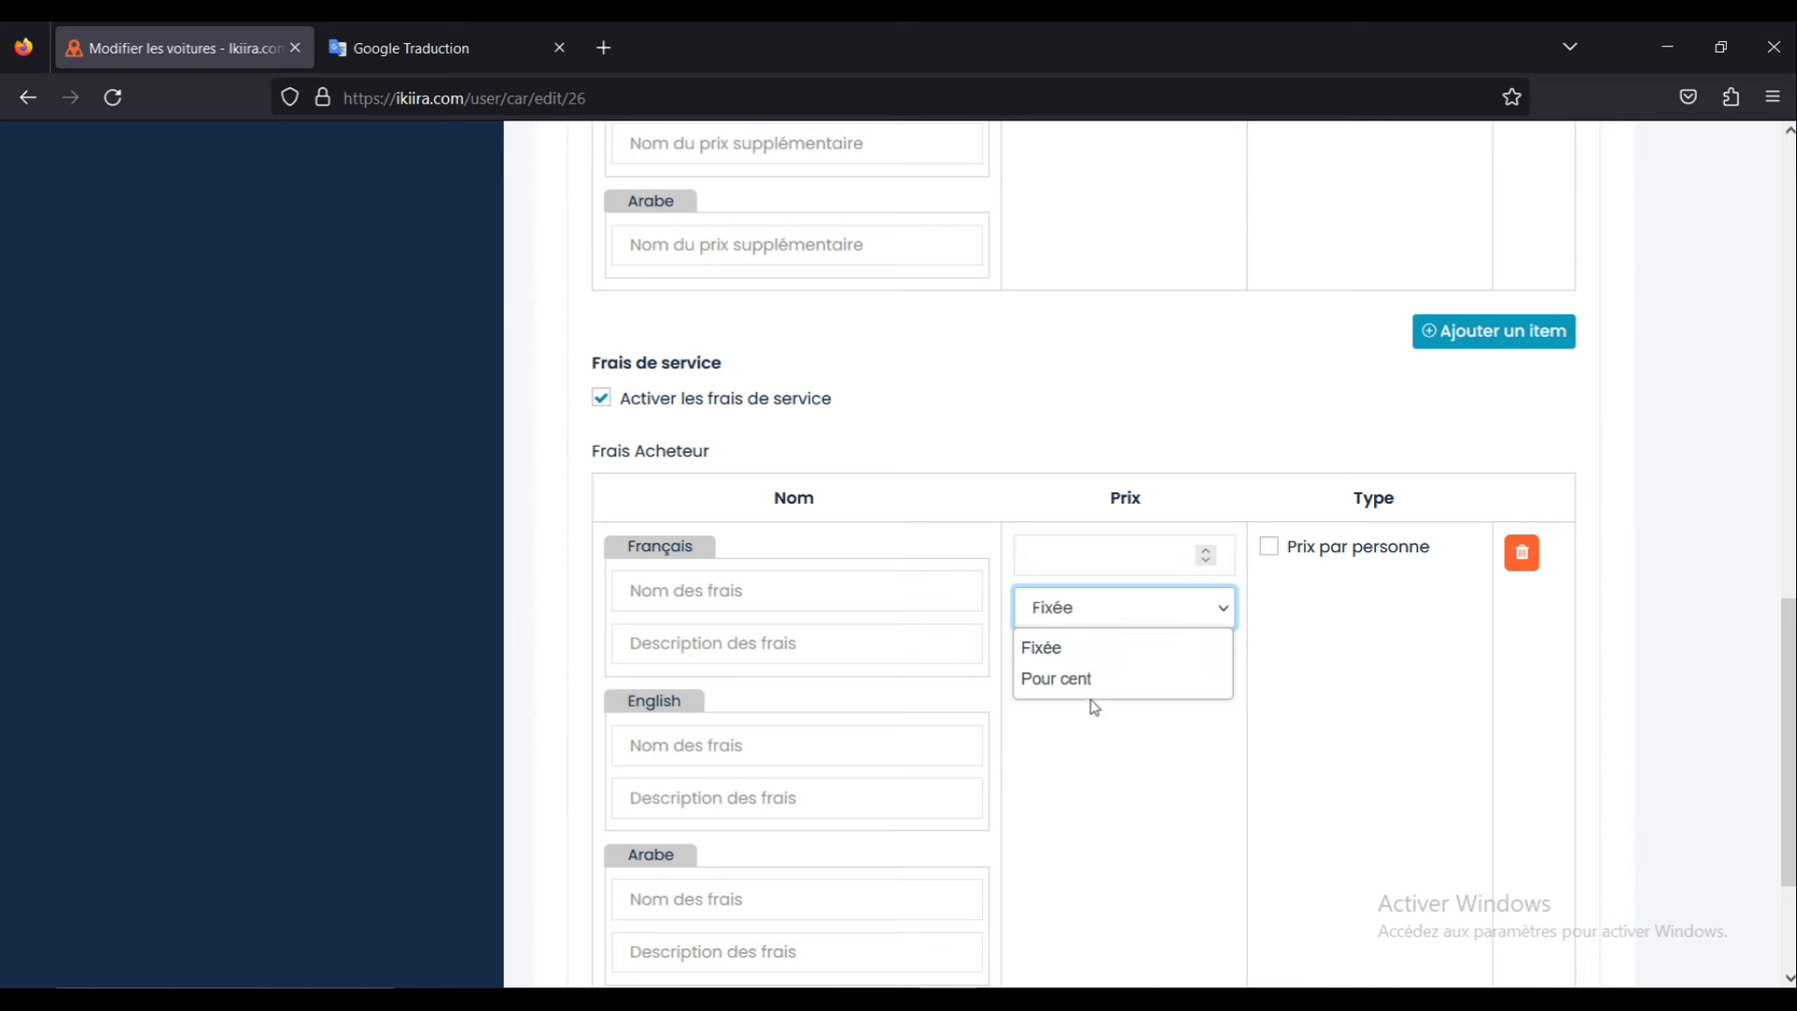
left_click(1316, 651)
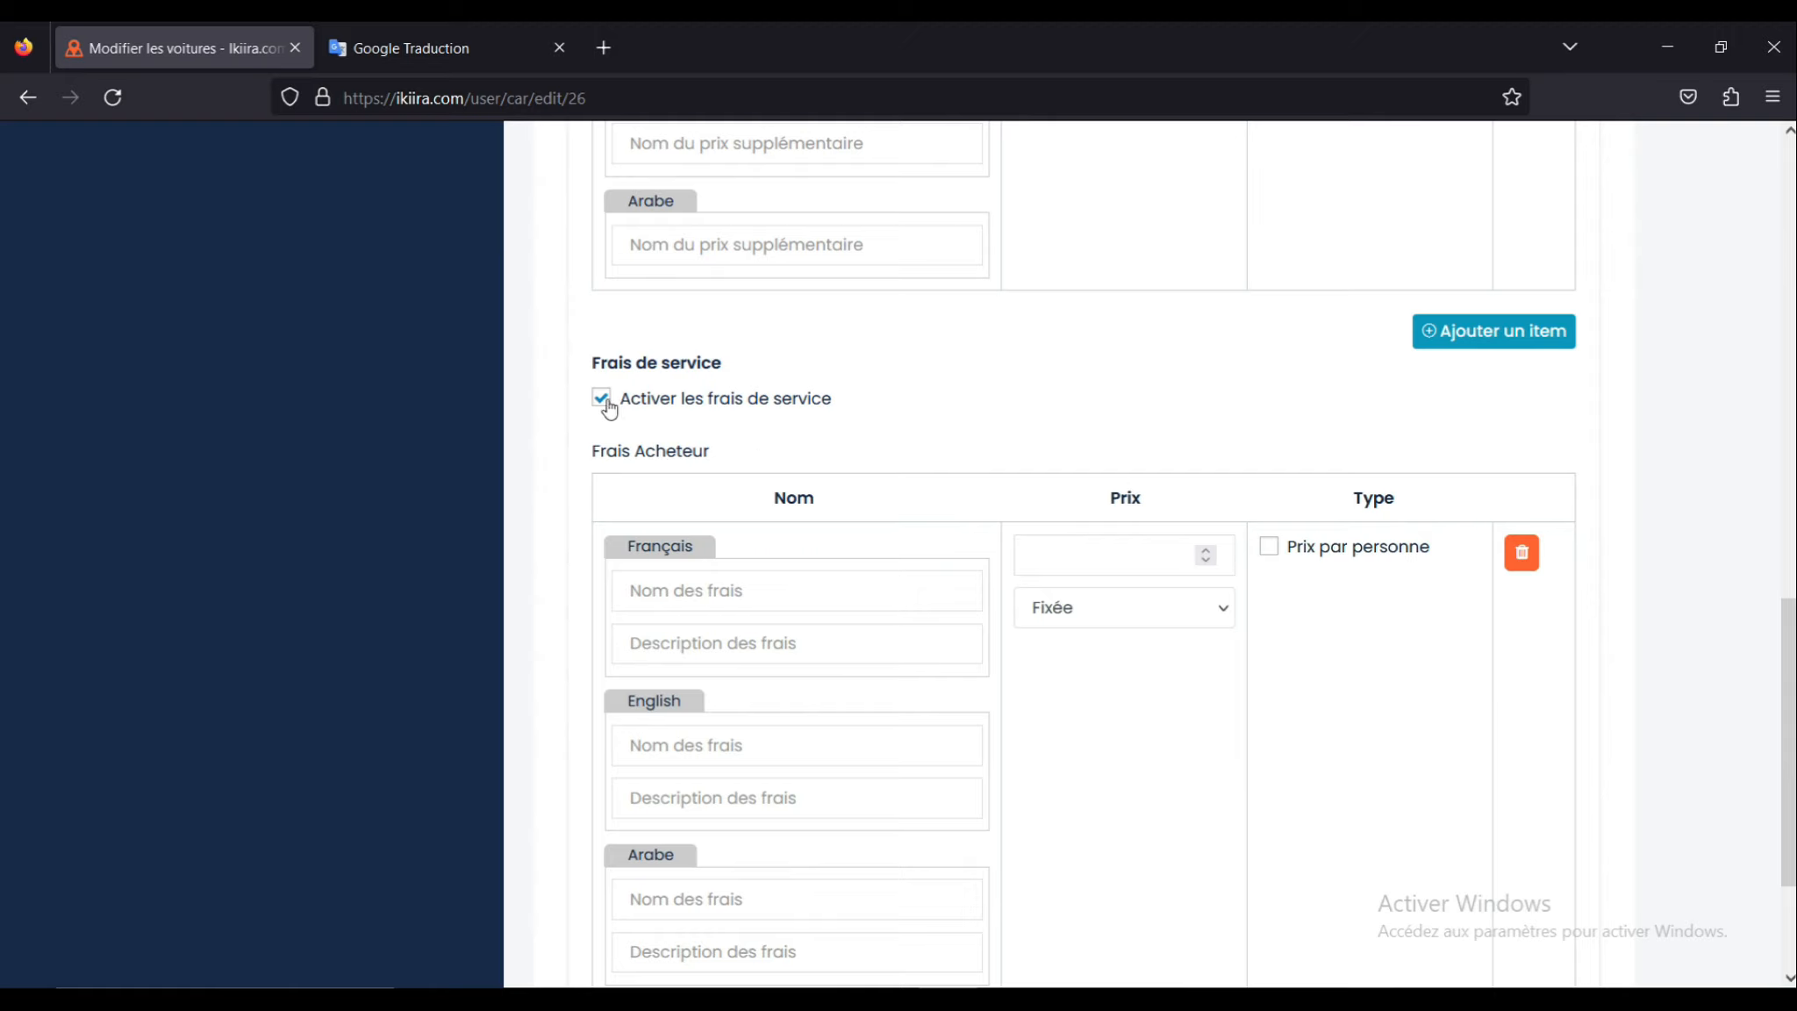
scroll(744, 530, "up", 2)
left_click(602, 521)
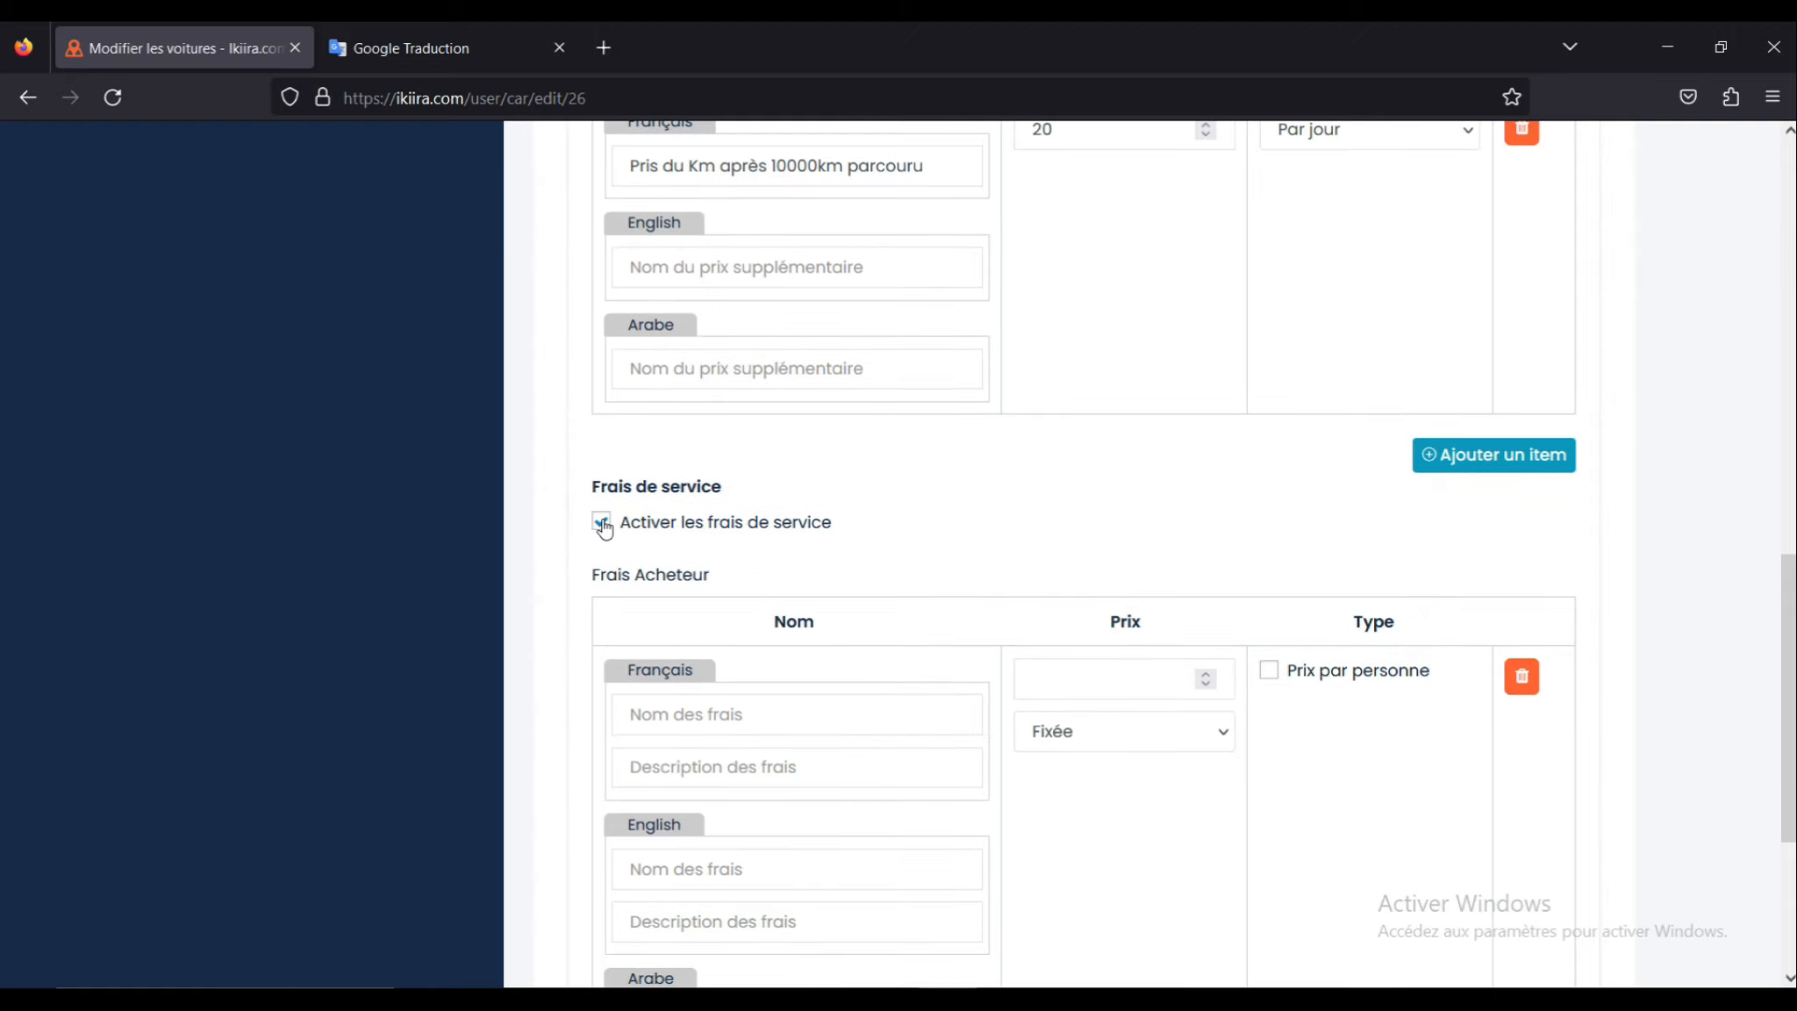
Step: Save the pricing modifications made to the car listing
scroll(709, 586, "up", 2)
scroll(709, 586, "down", 4)
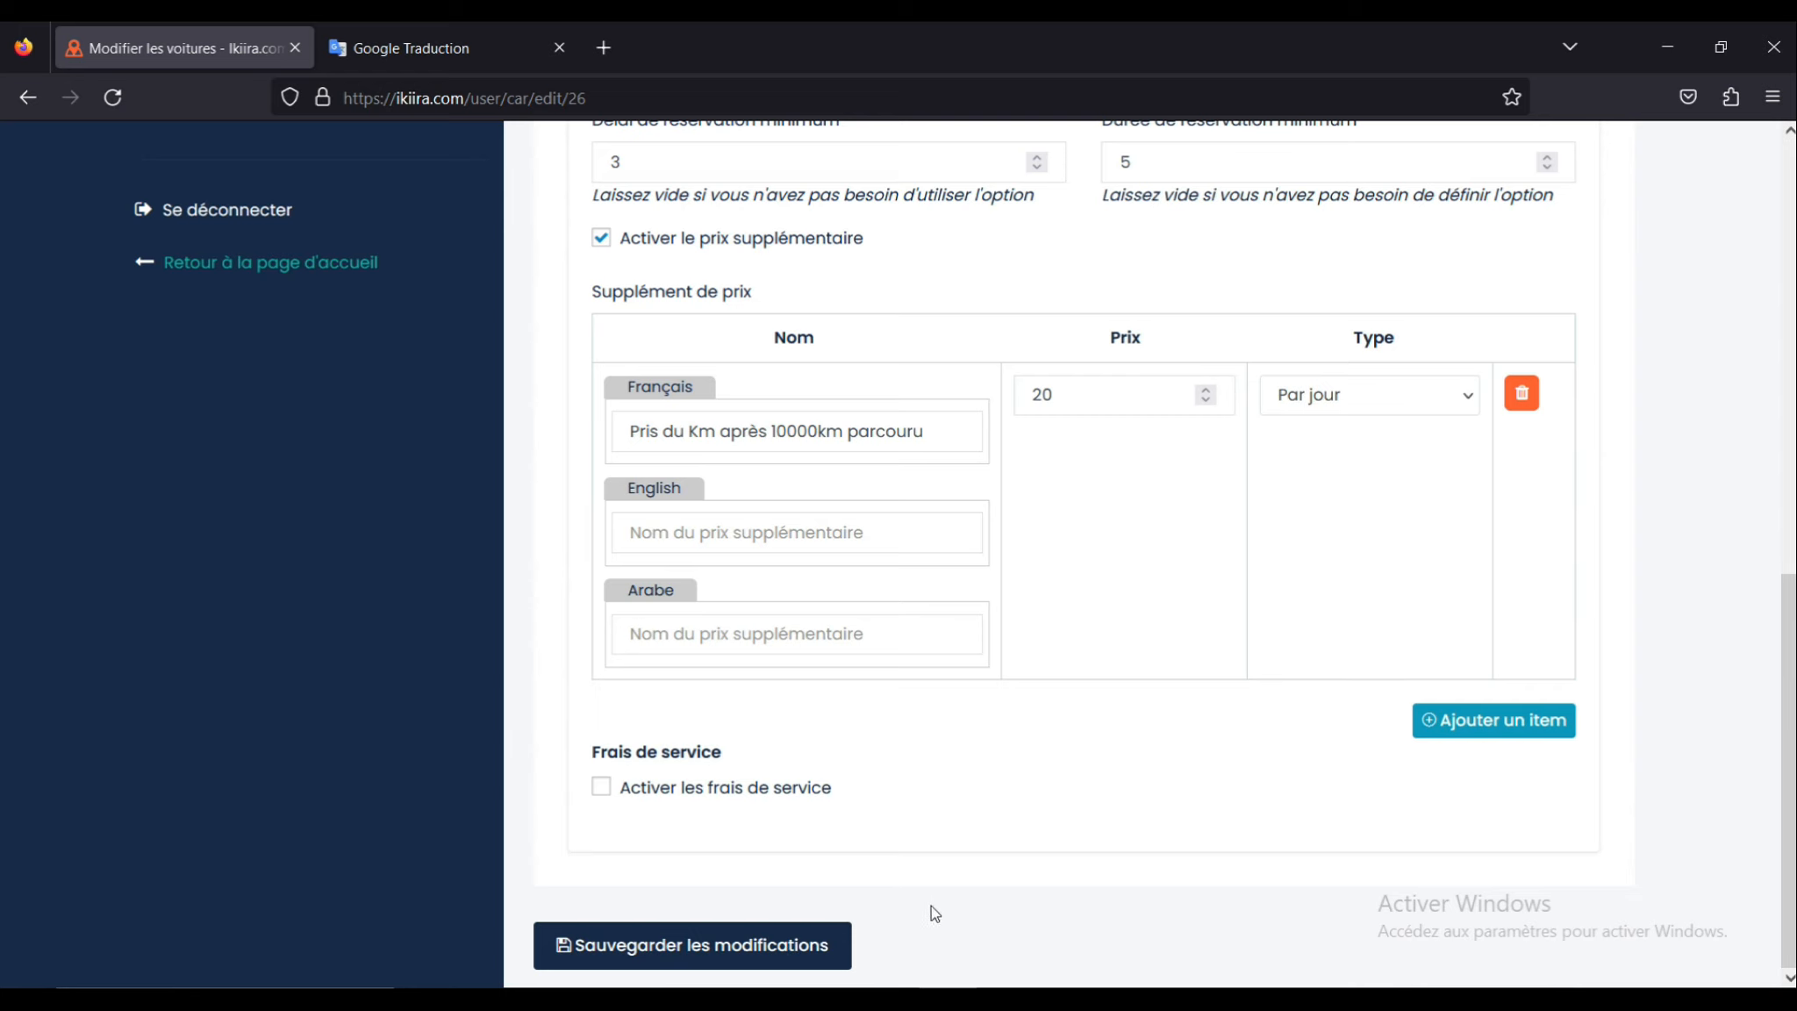
left_click(802, 945)
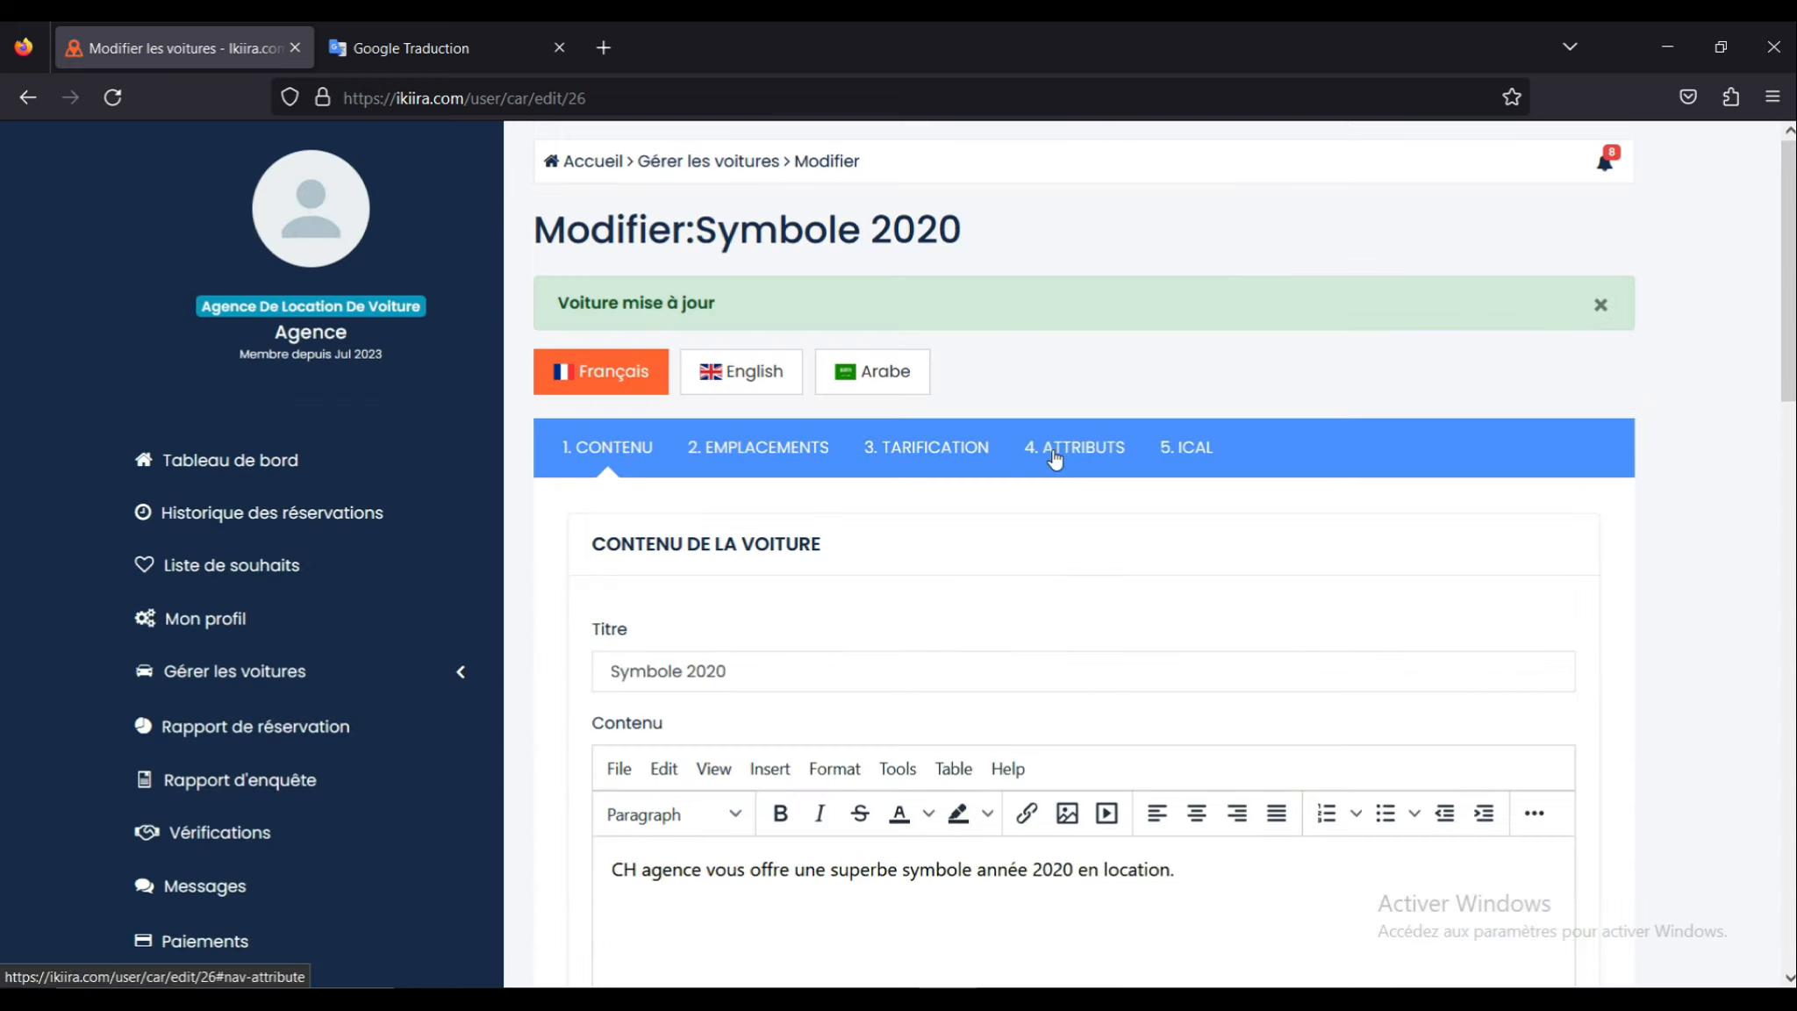
Step: Open the listing's attributes section and examine the car type, vehicle options and engine attributes
left_click(1049, 457)
scroll(1055, 453, "down", 3)
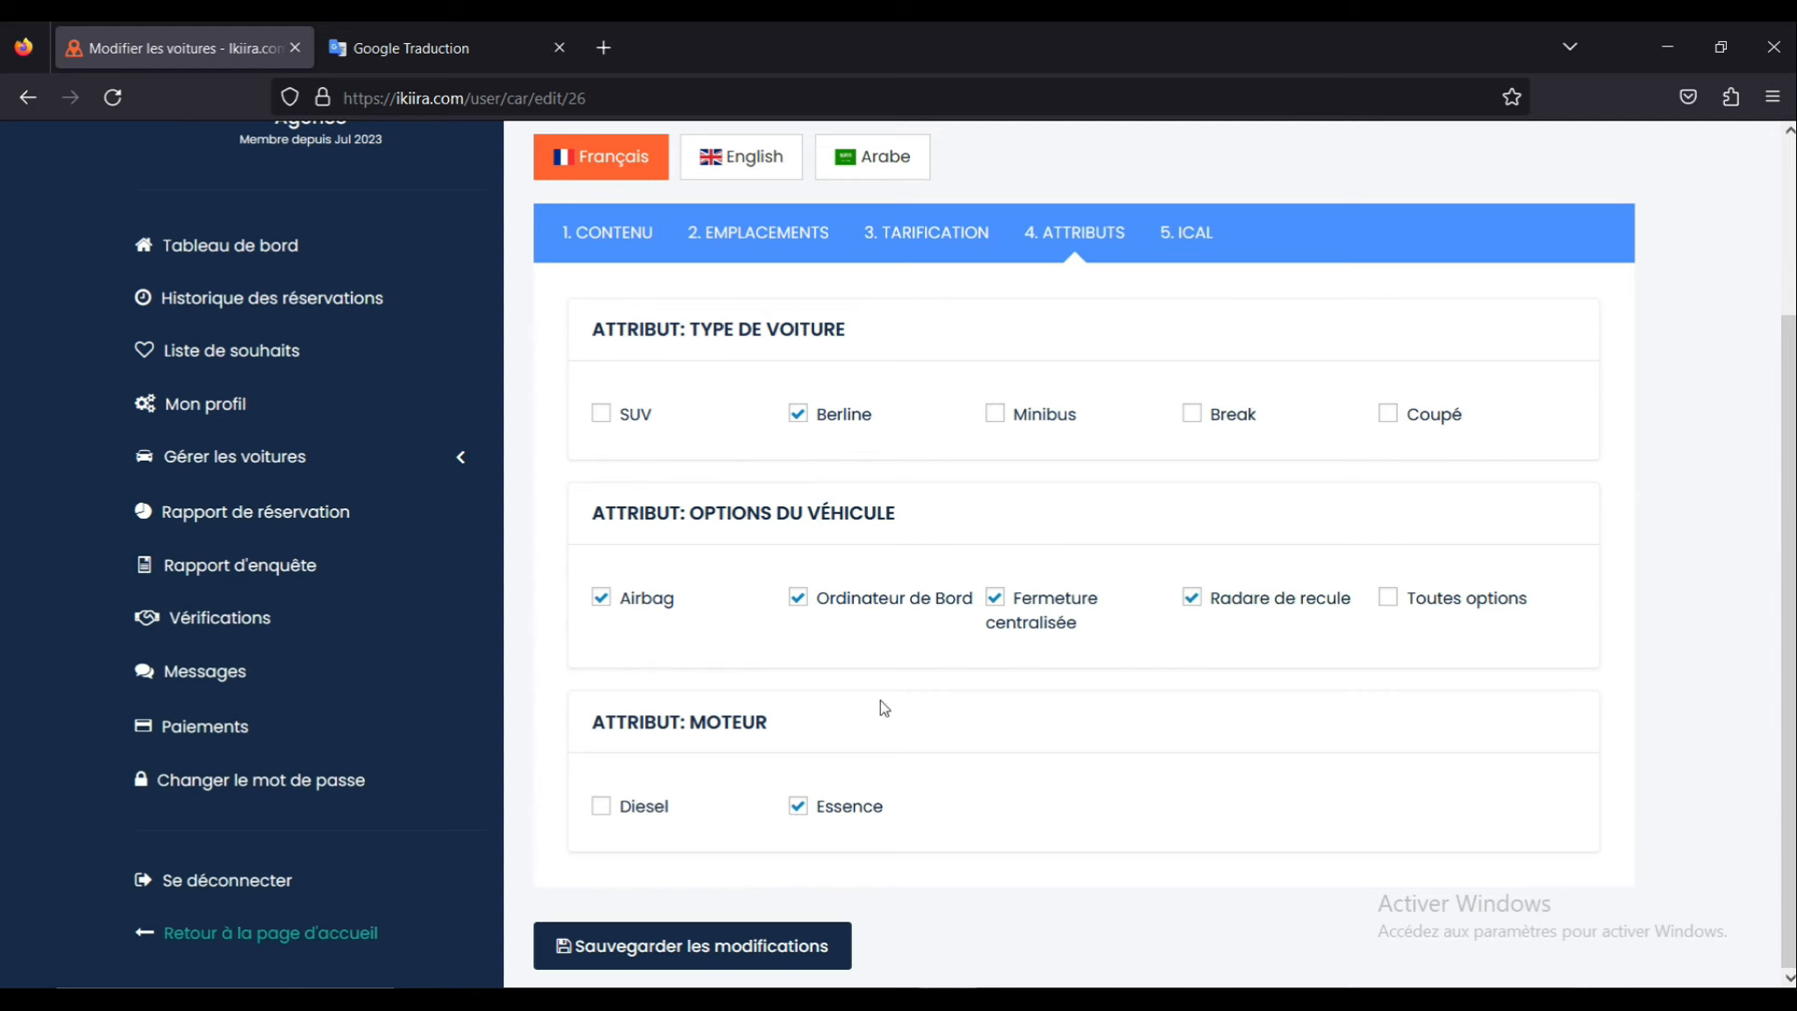
Step: Open the listing's iCal section and examine the import and export URL fields without entering anything
left_click(1187, 234)
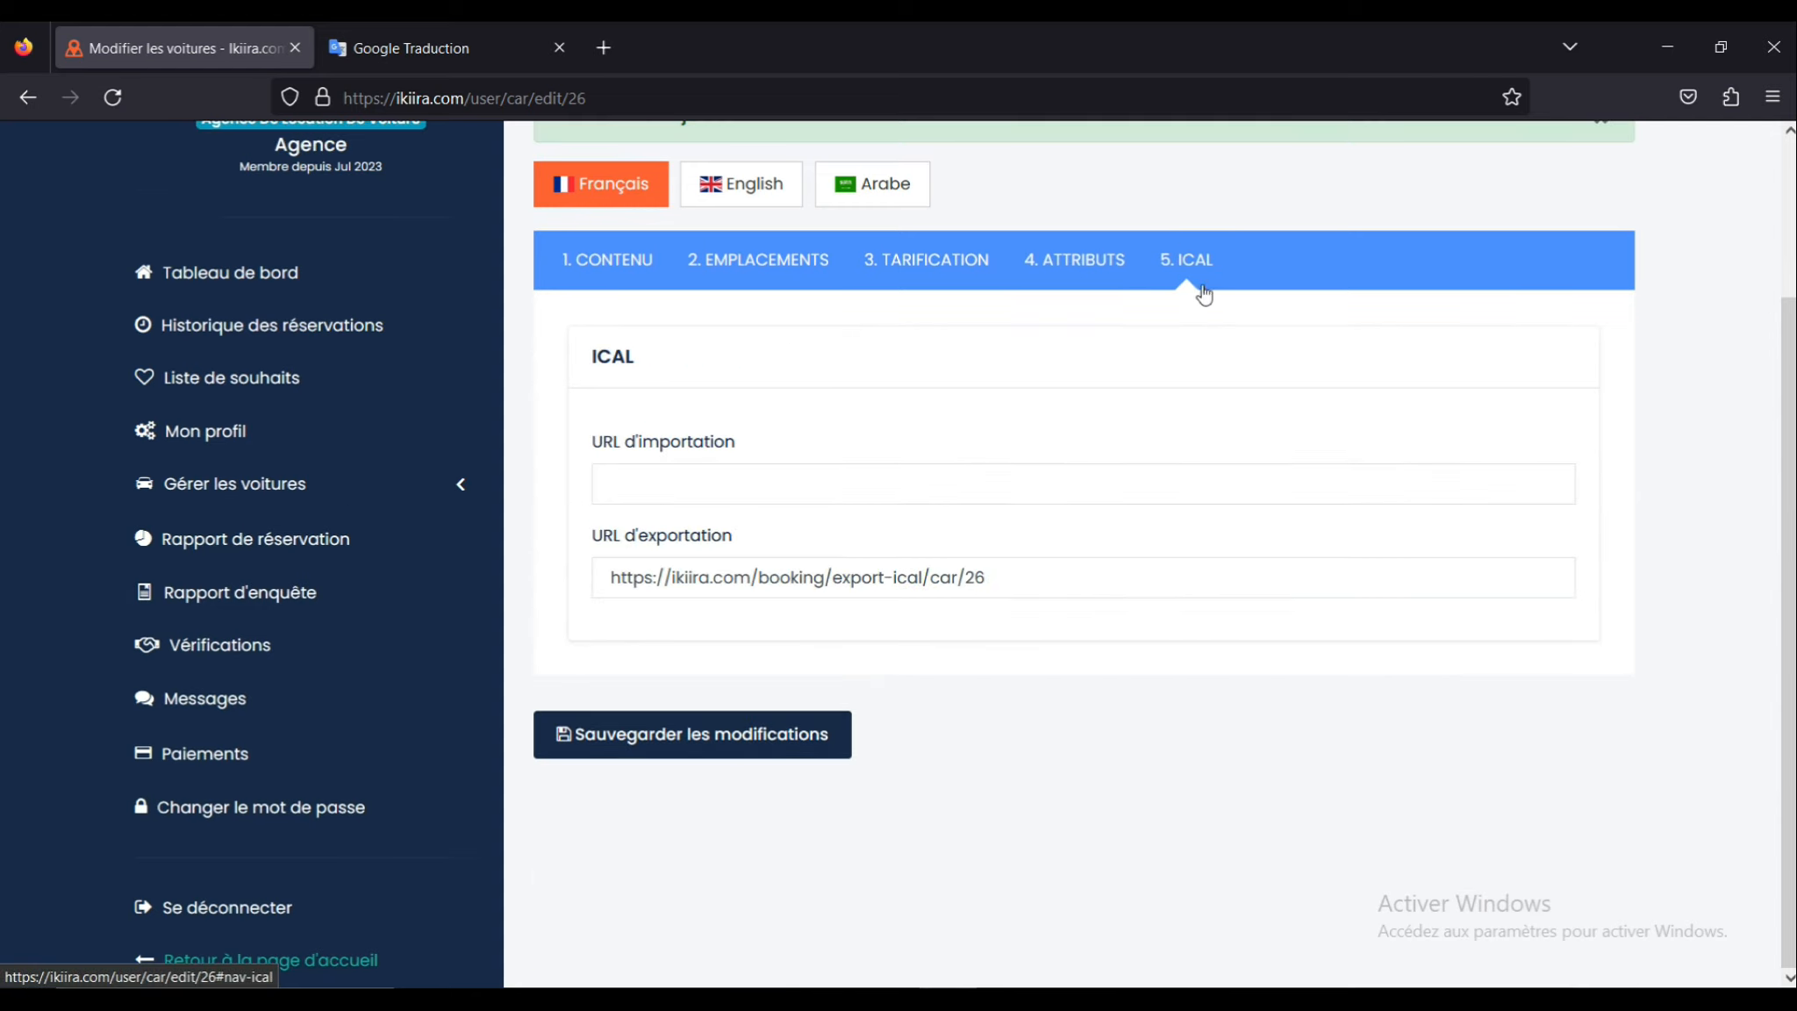
left_click(1046, 491)
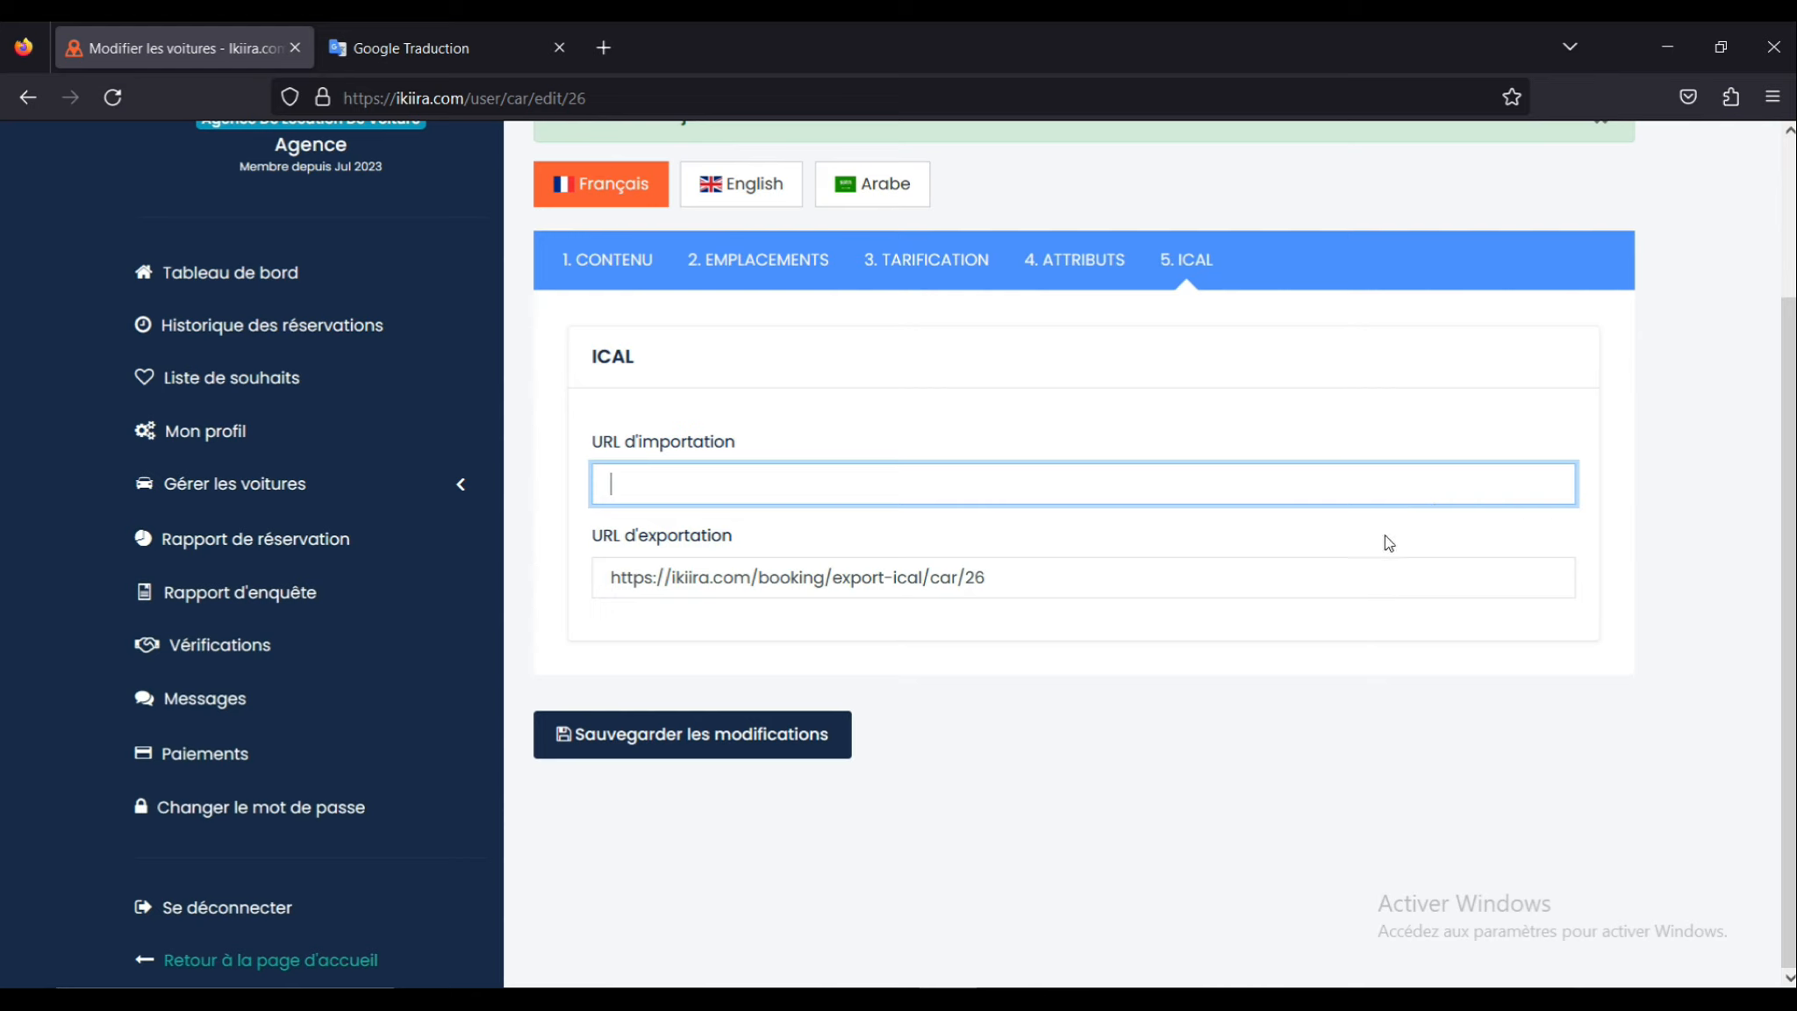
left_click(1682, 436)
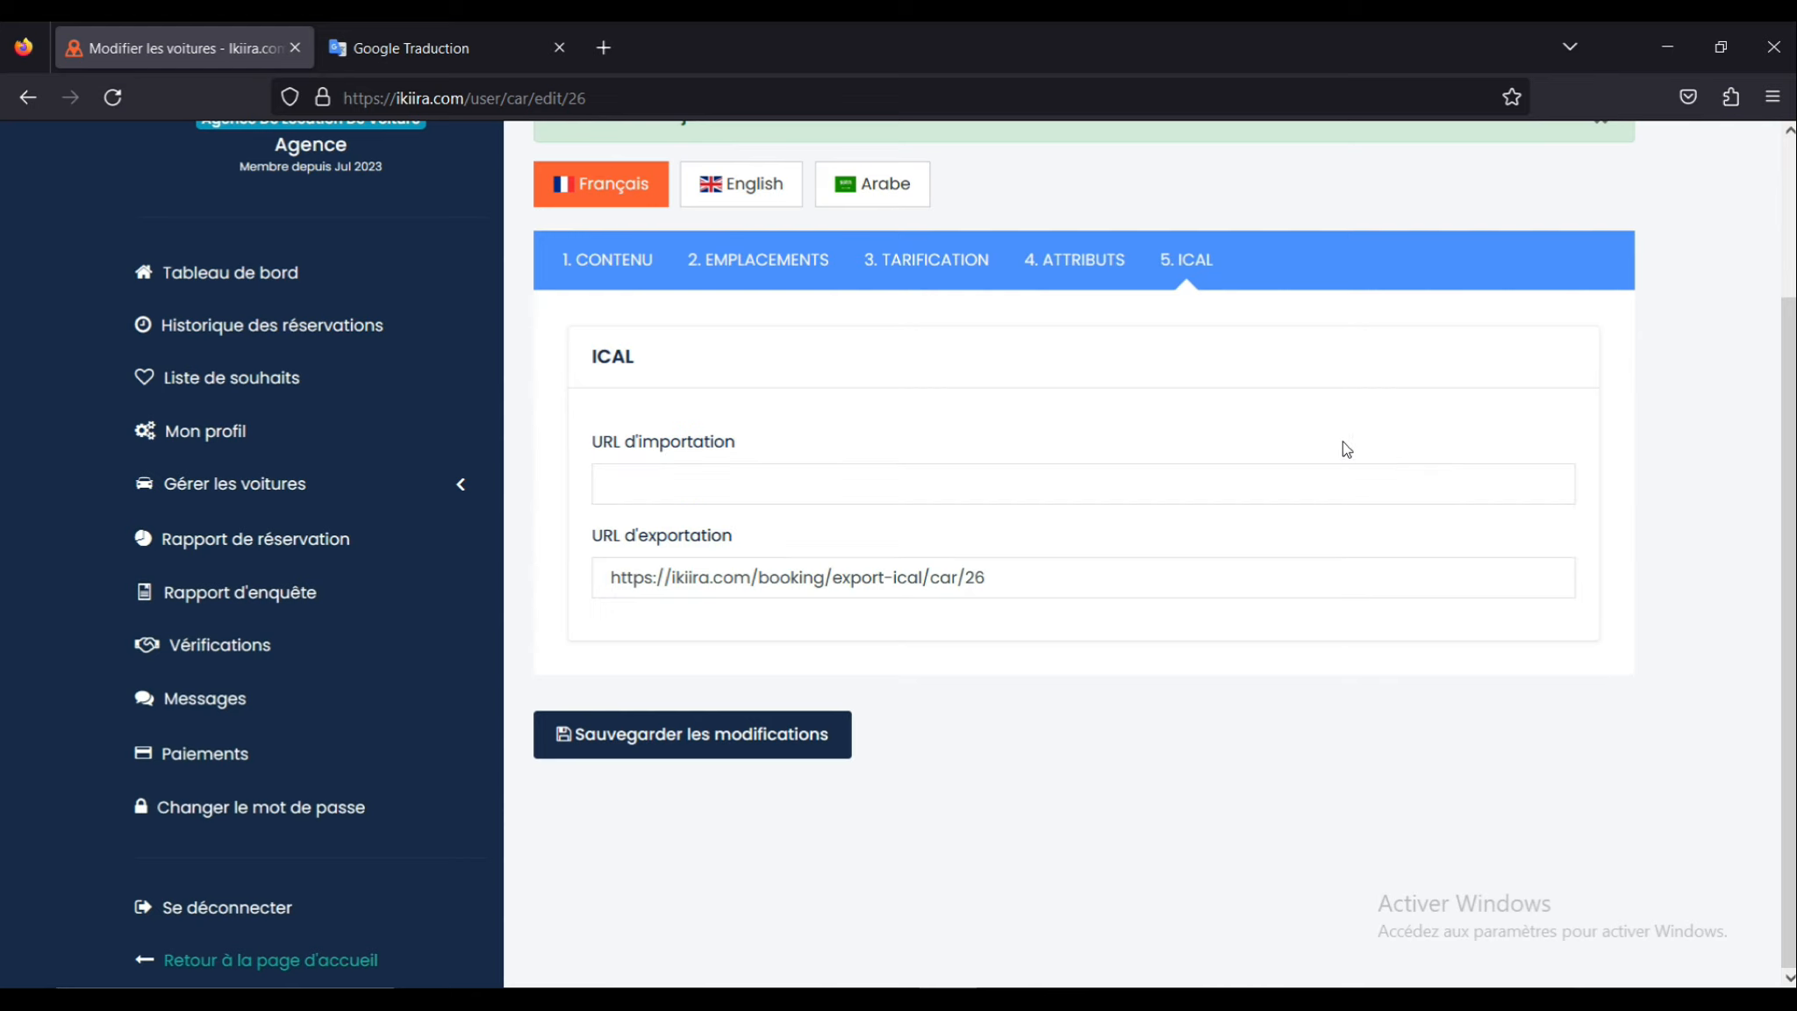
left_click(1256, 480)
scroll(1328, 473, "up", 2)
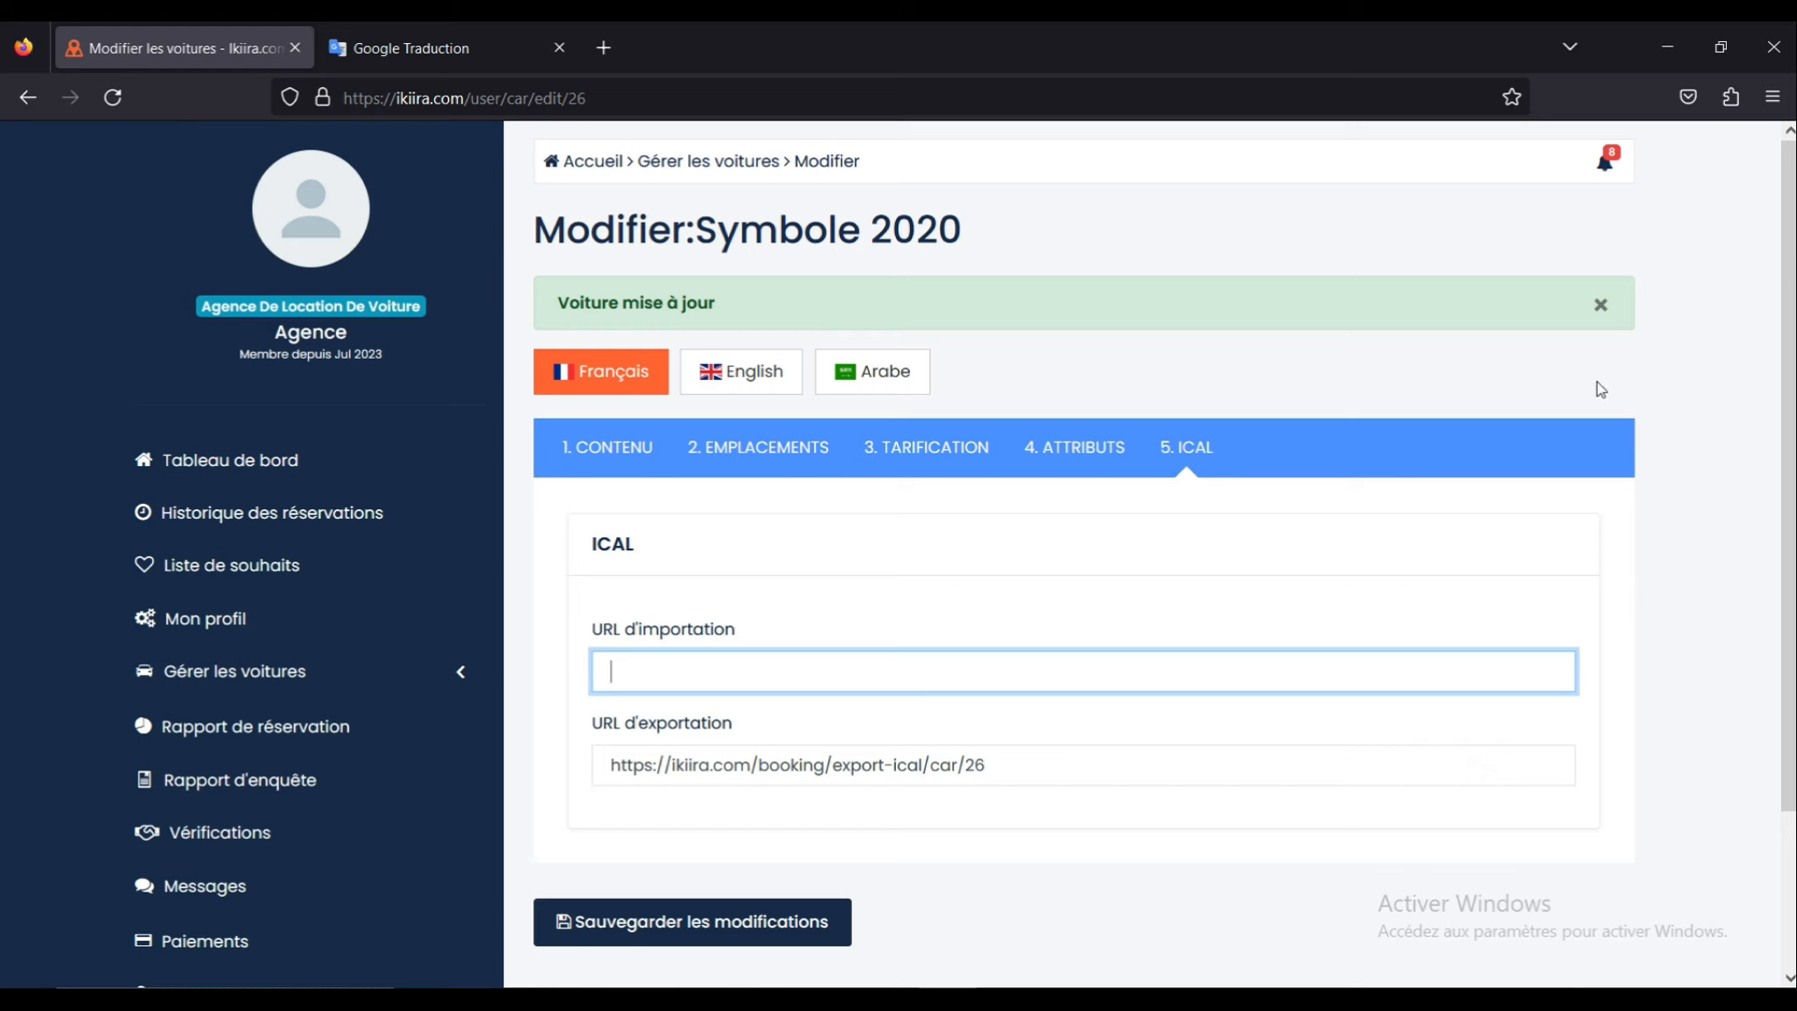
left_click(1636, 383)
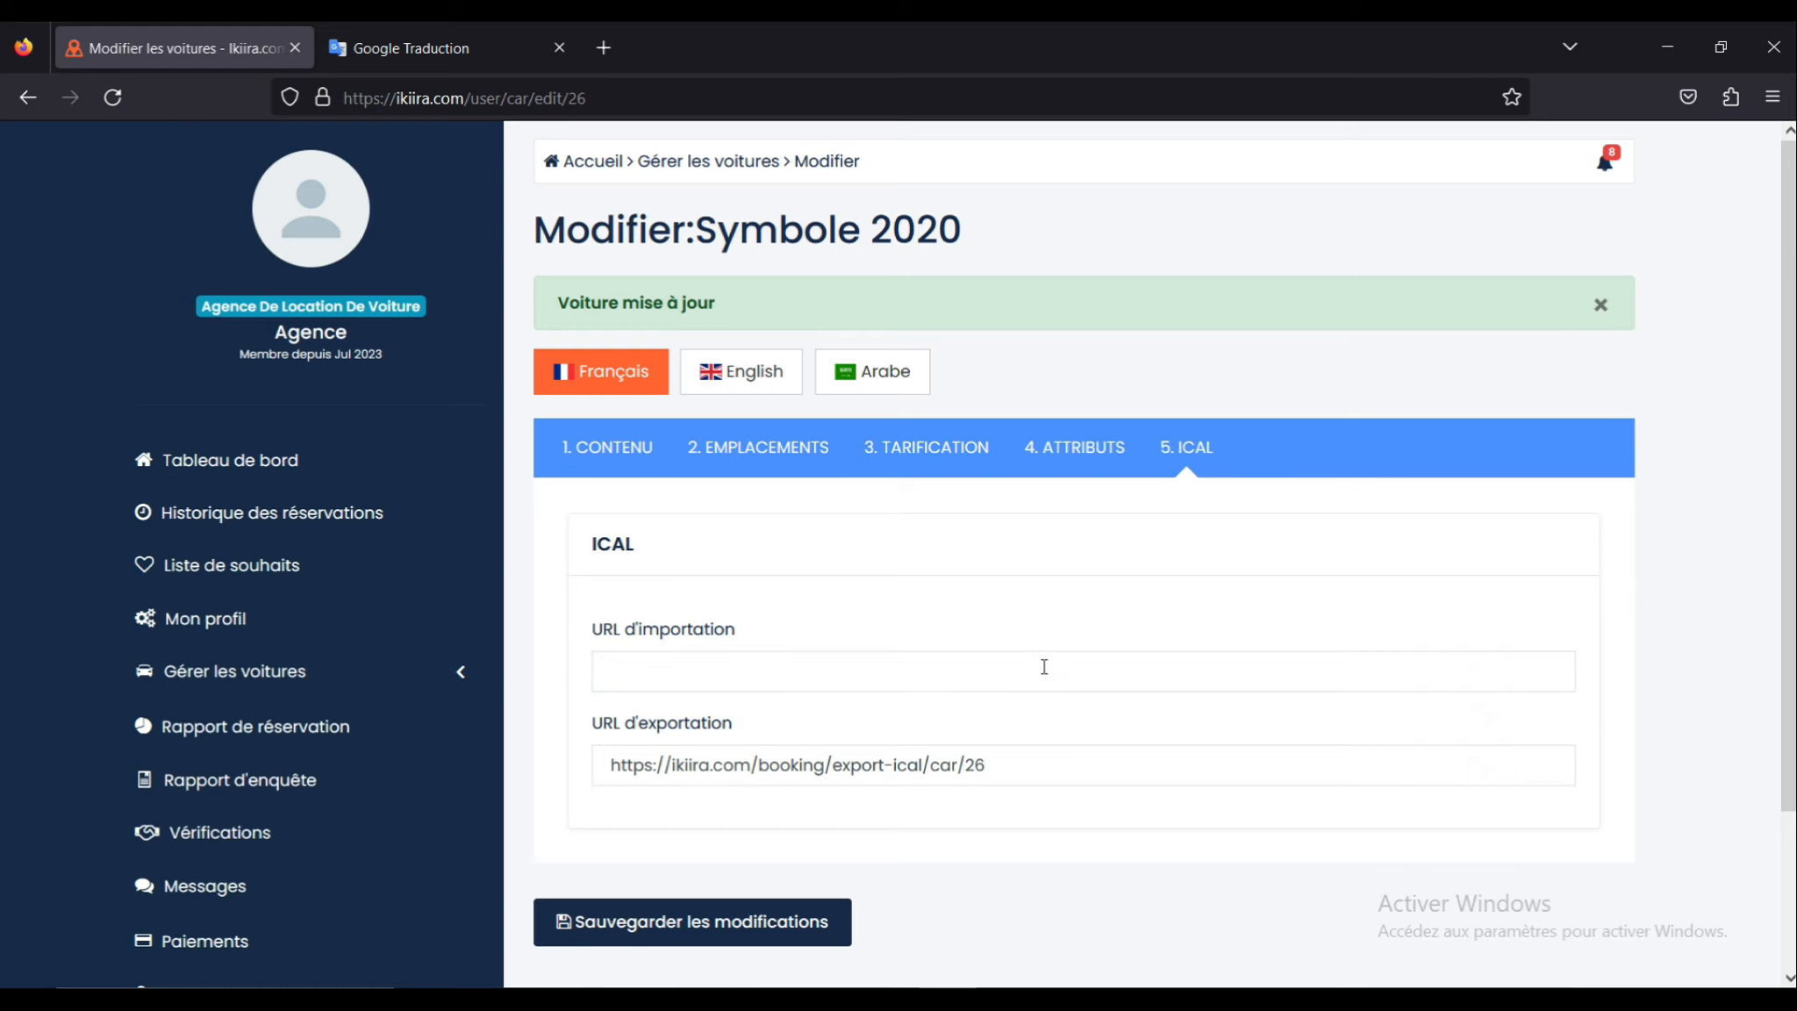
Step: View the car listing's edit form in its English and Arabic versions and return to the French version
left_click(1045, 667)
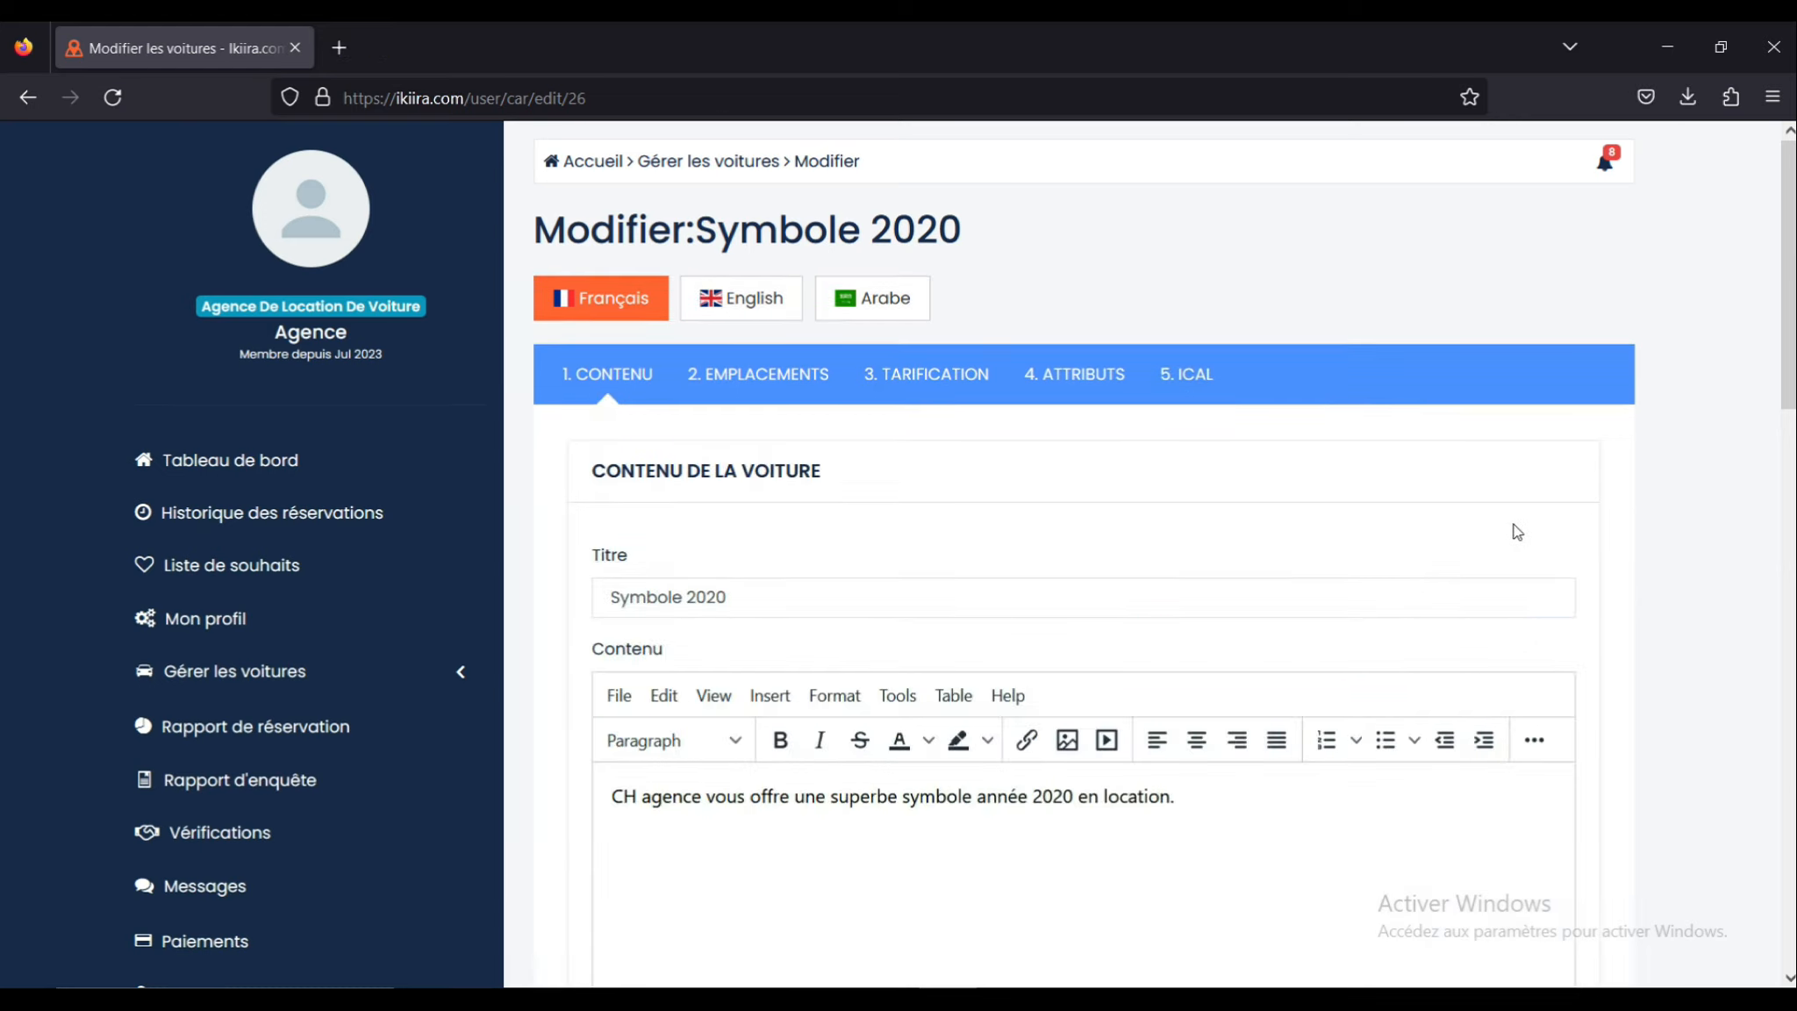
left_click(728, 302)
left_click(908, 301)
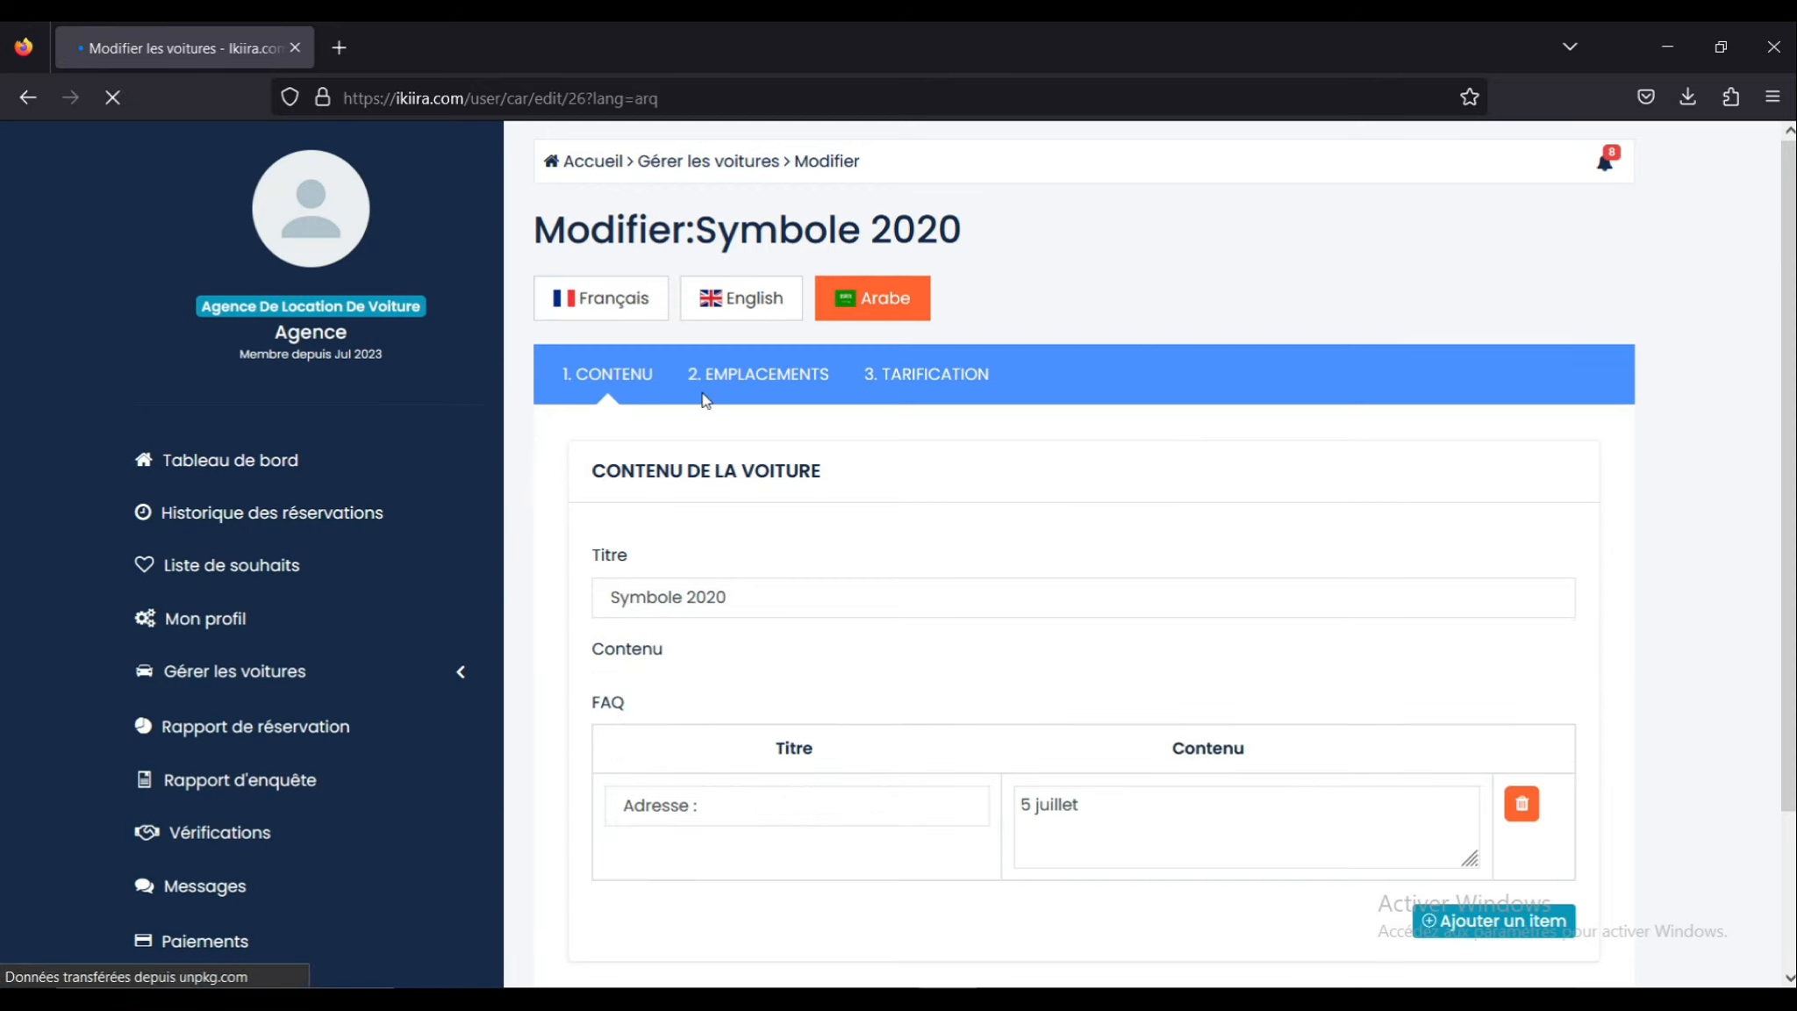
left_click(754, 296)
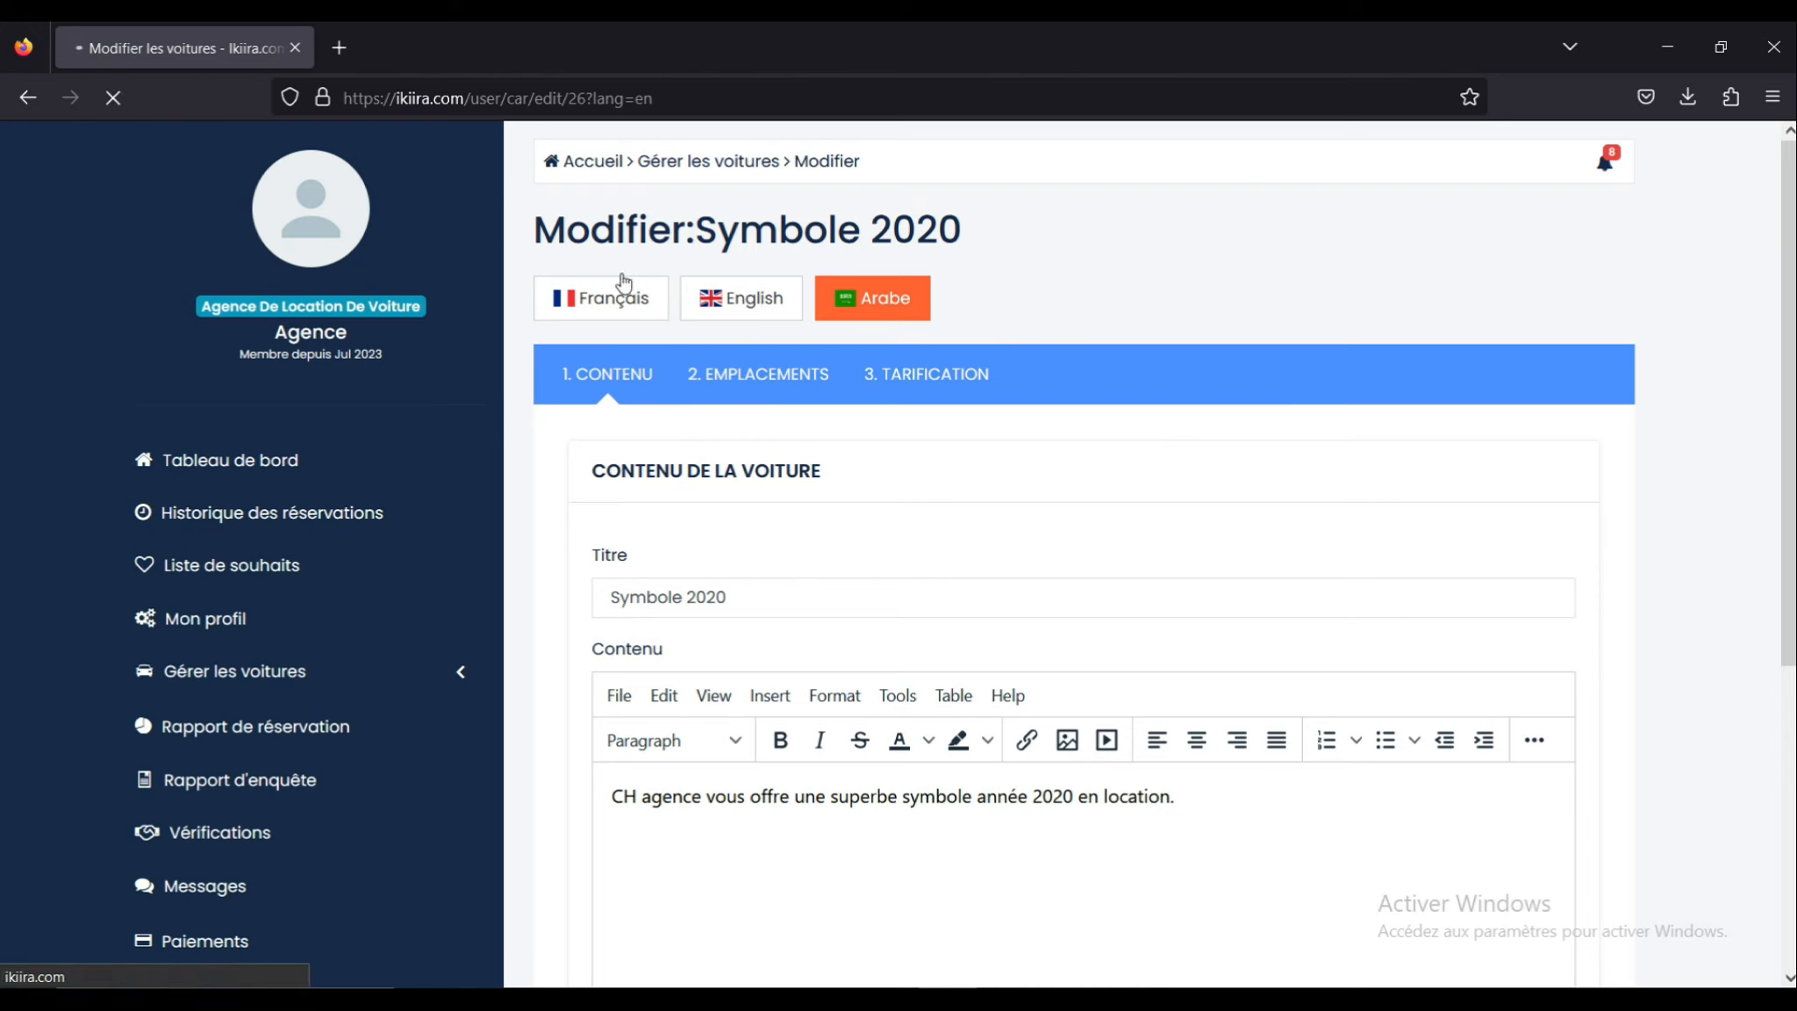
left_click(606, 299)
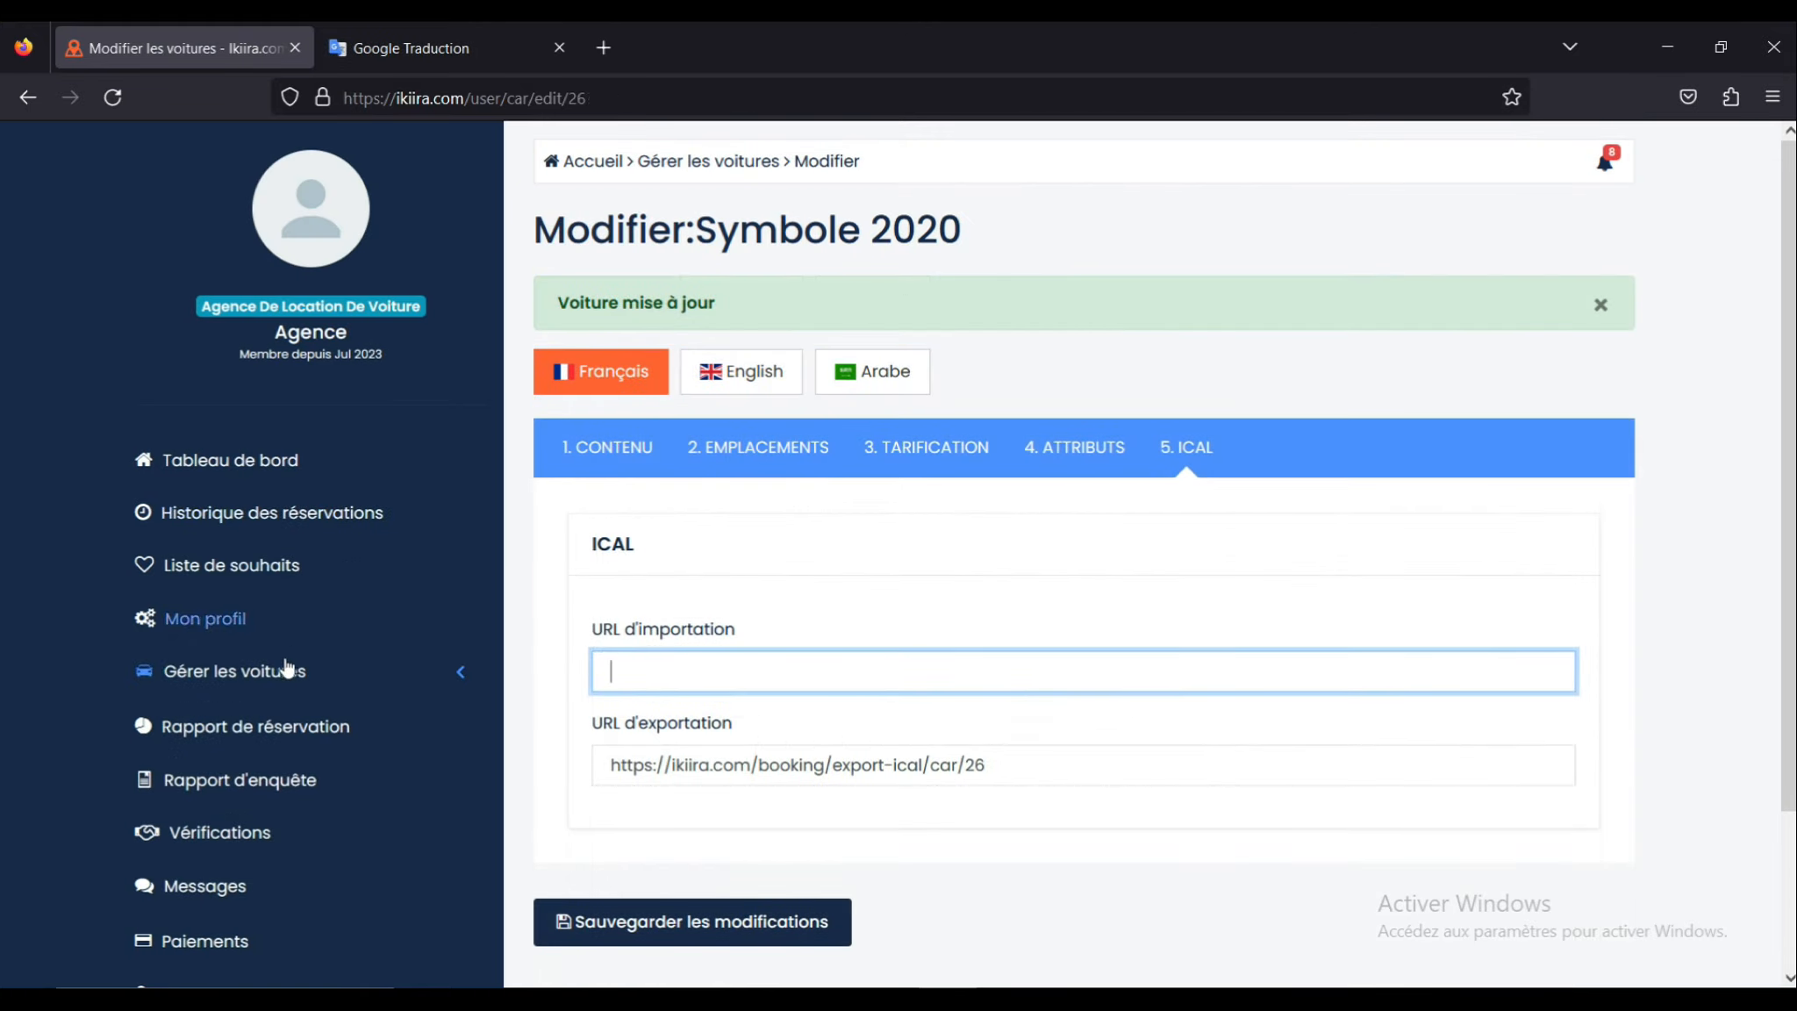
Step: Open the public page of the Symbole 2020 from the car list and examine its price, booking conditions, extra options and vehicle details
left_click(280, 671)
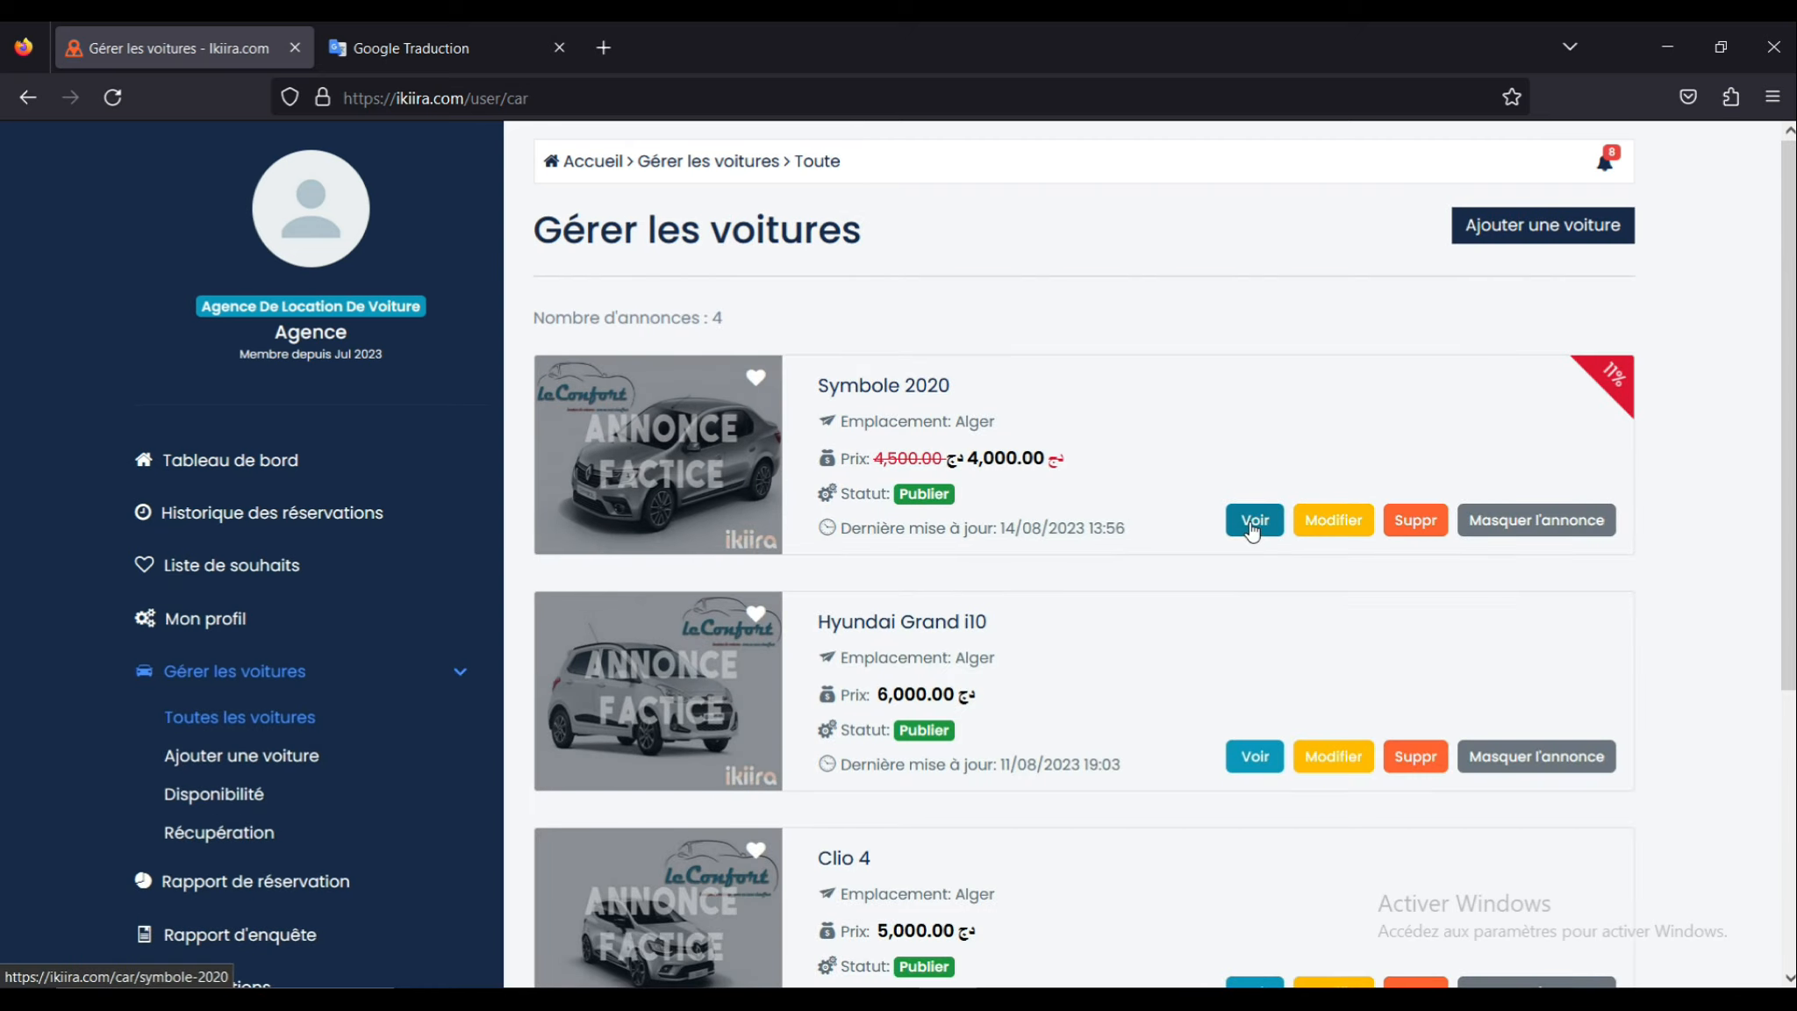
left_click(1253, 522)
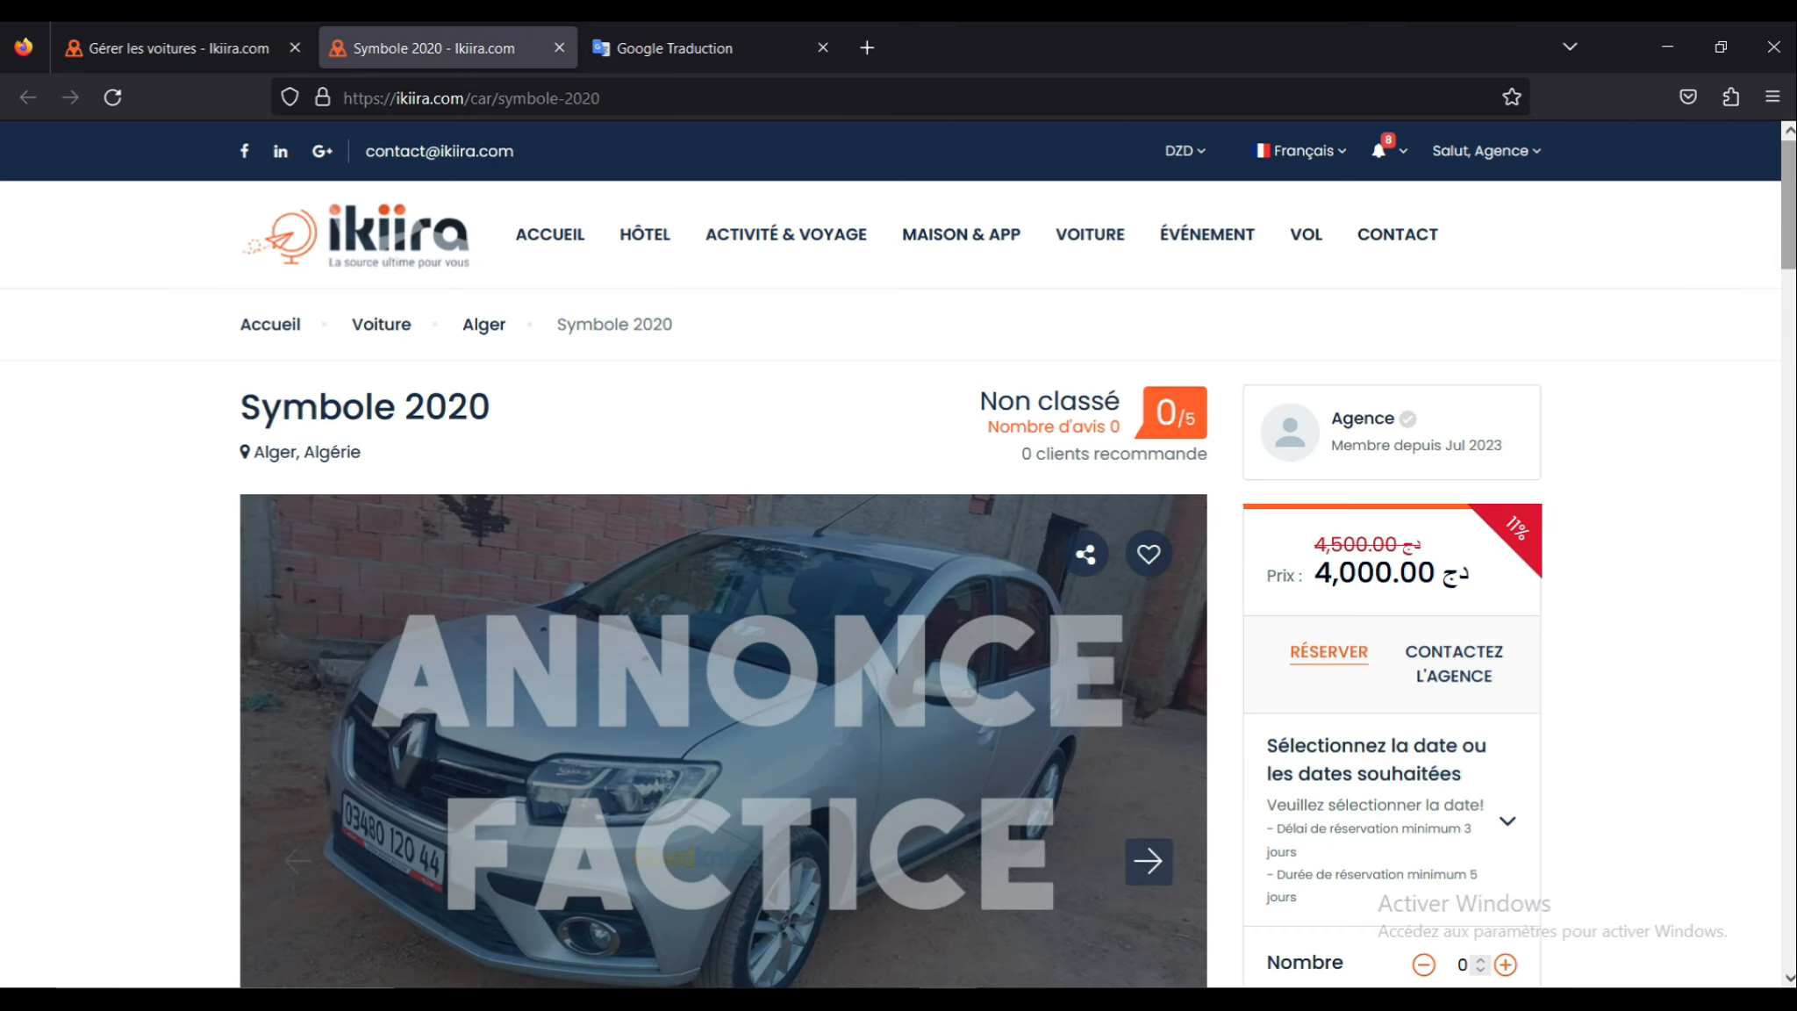
scroll(899, 555, "down", 2)
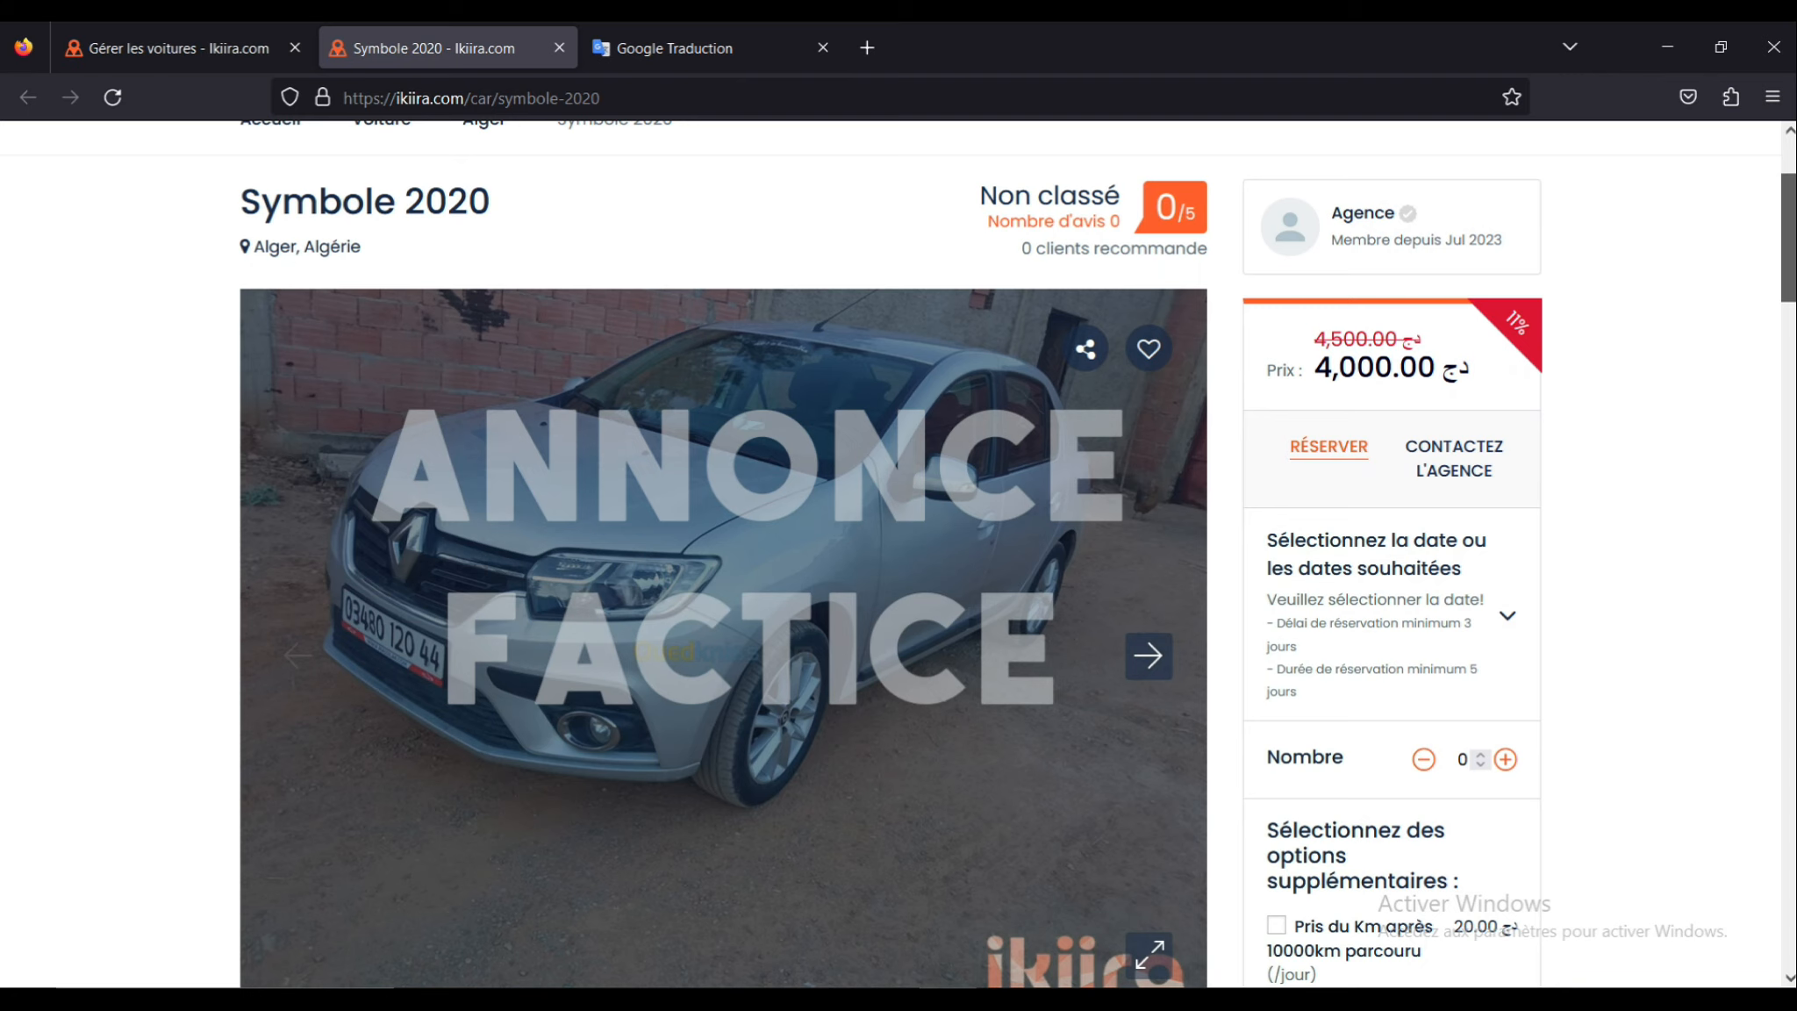
scroll(898, 555, "down", 1)
scroll(1349, 368, "up", 2)
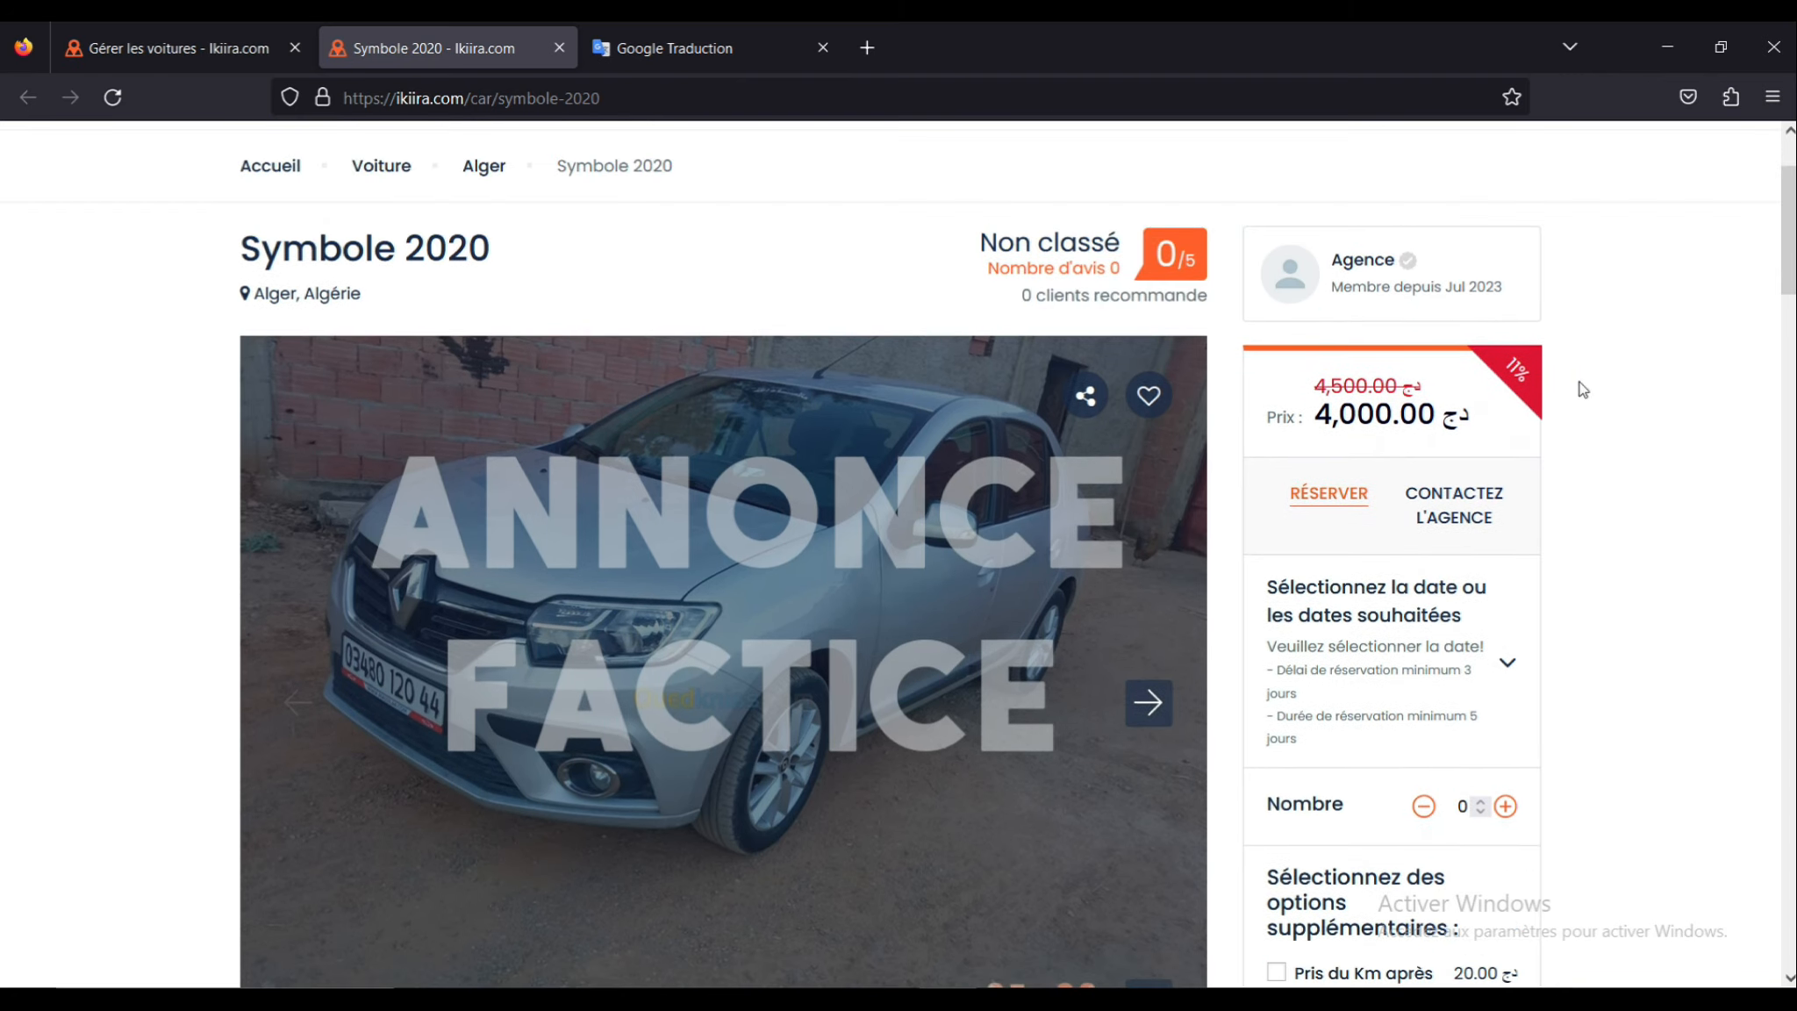
scroll(1410, 591, "down", 1)
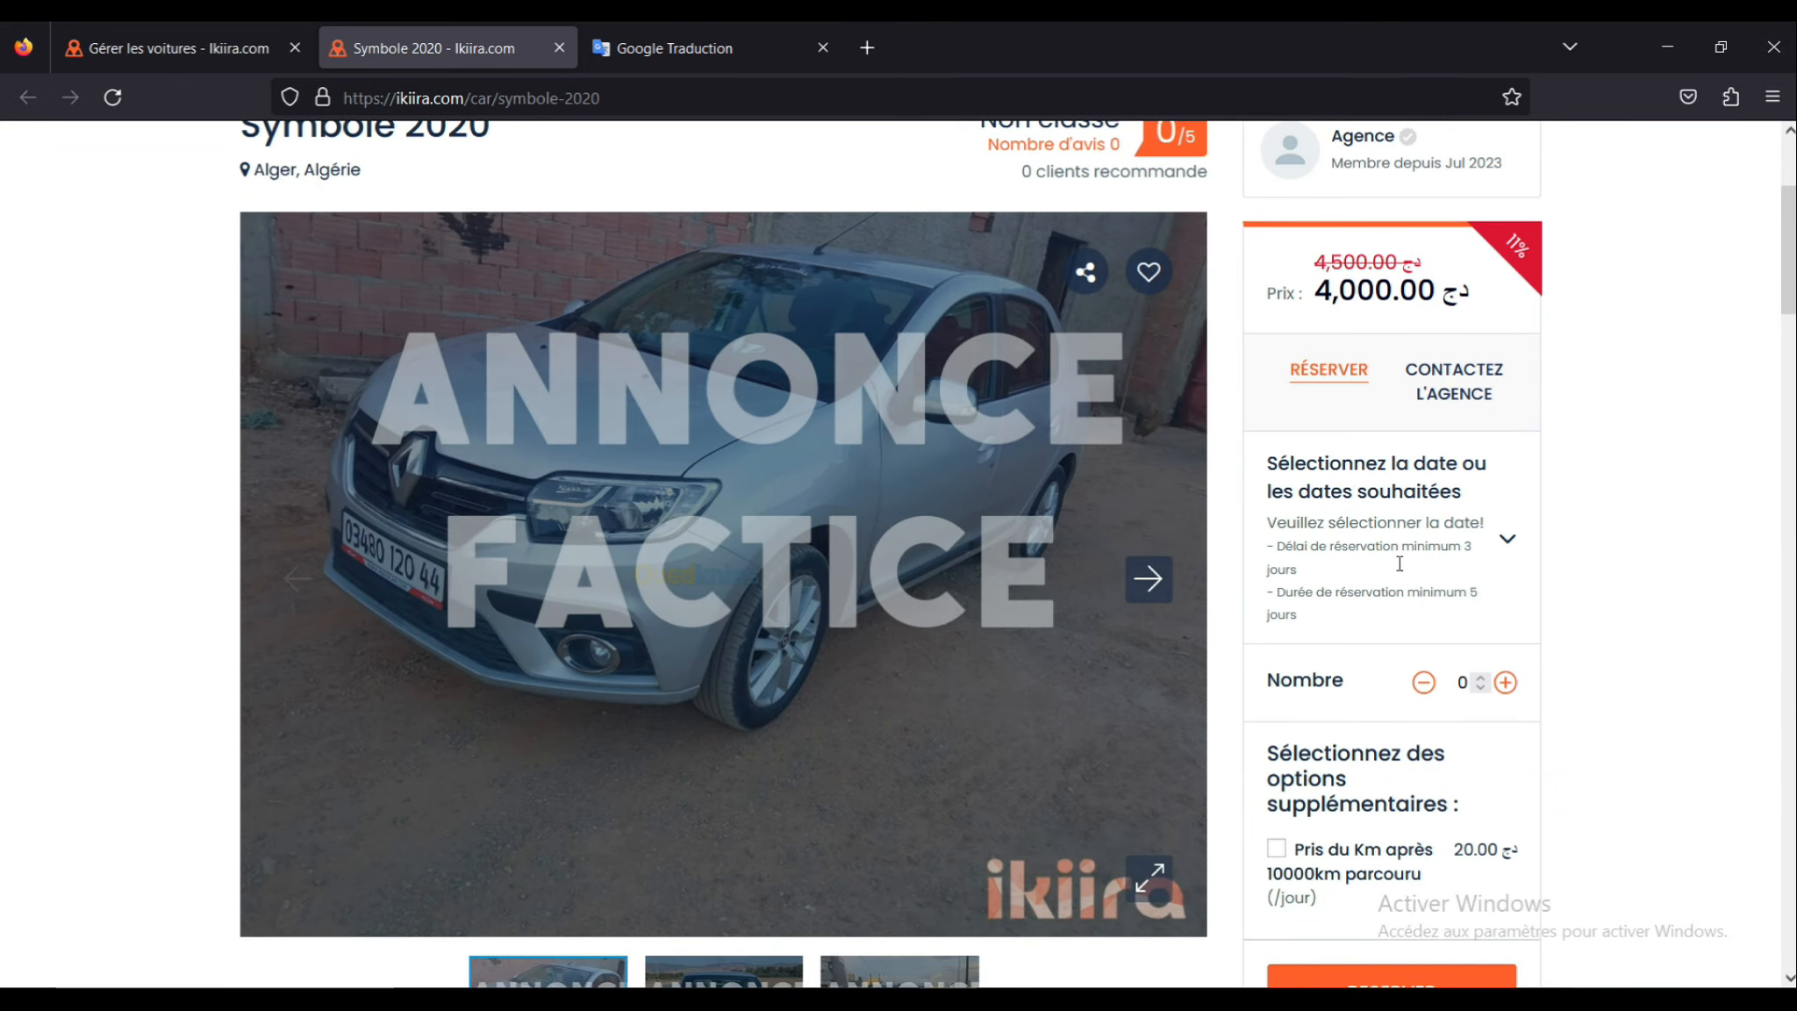
scroll(1416, 596, "down", 1)
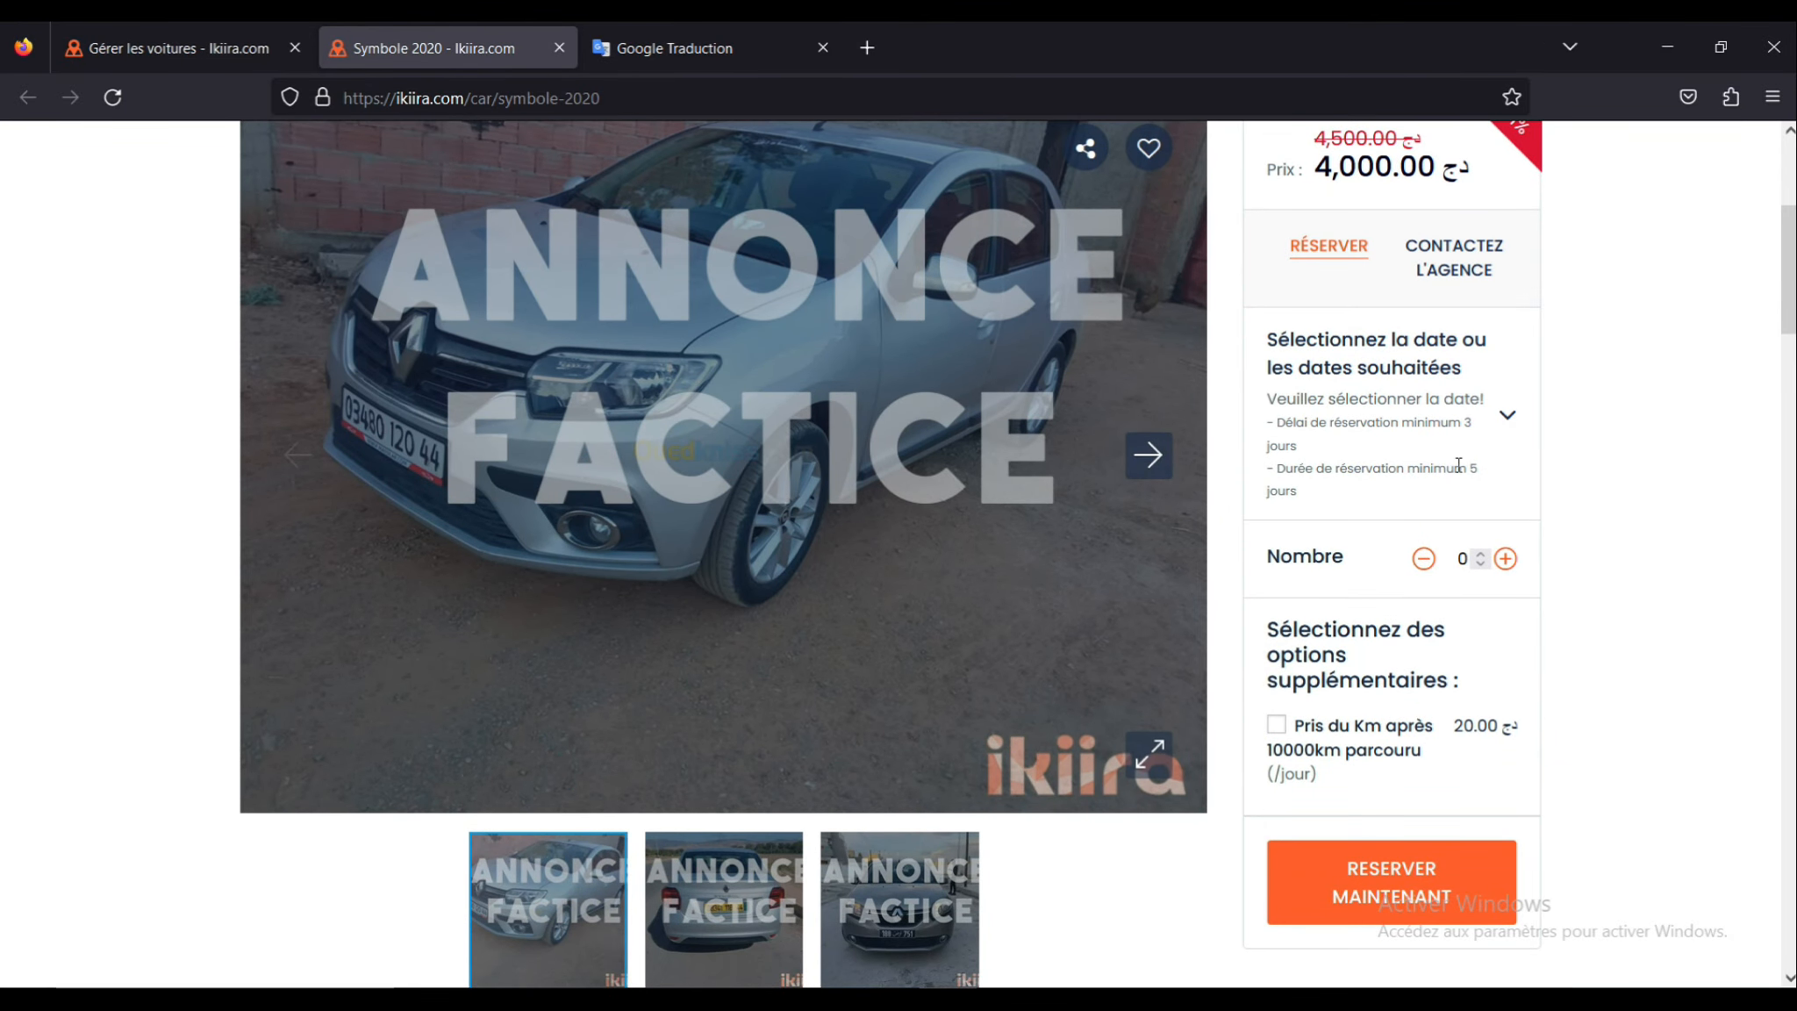
scroll(1459, 465, "down", 1)
scroll(1500, 470, "down", 1)
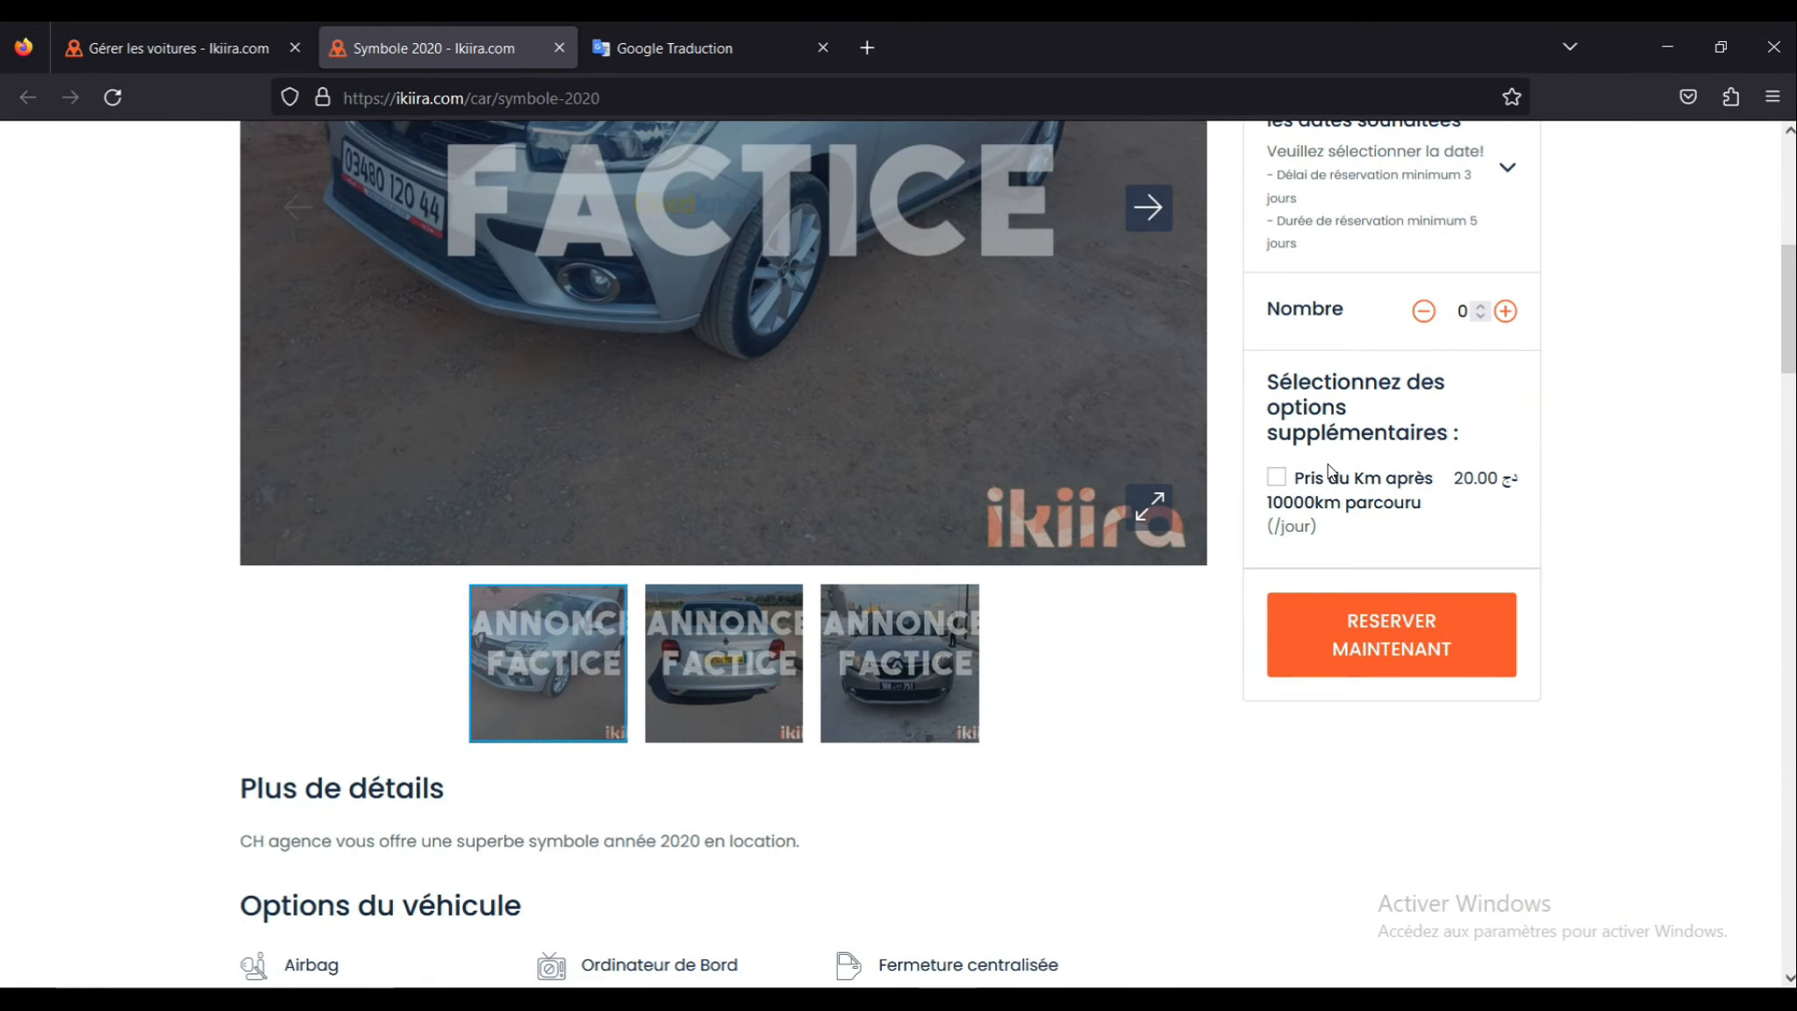
scroll(1317, 460, "down", 1)
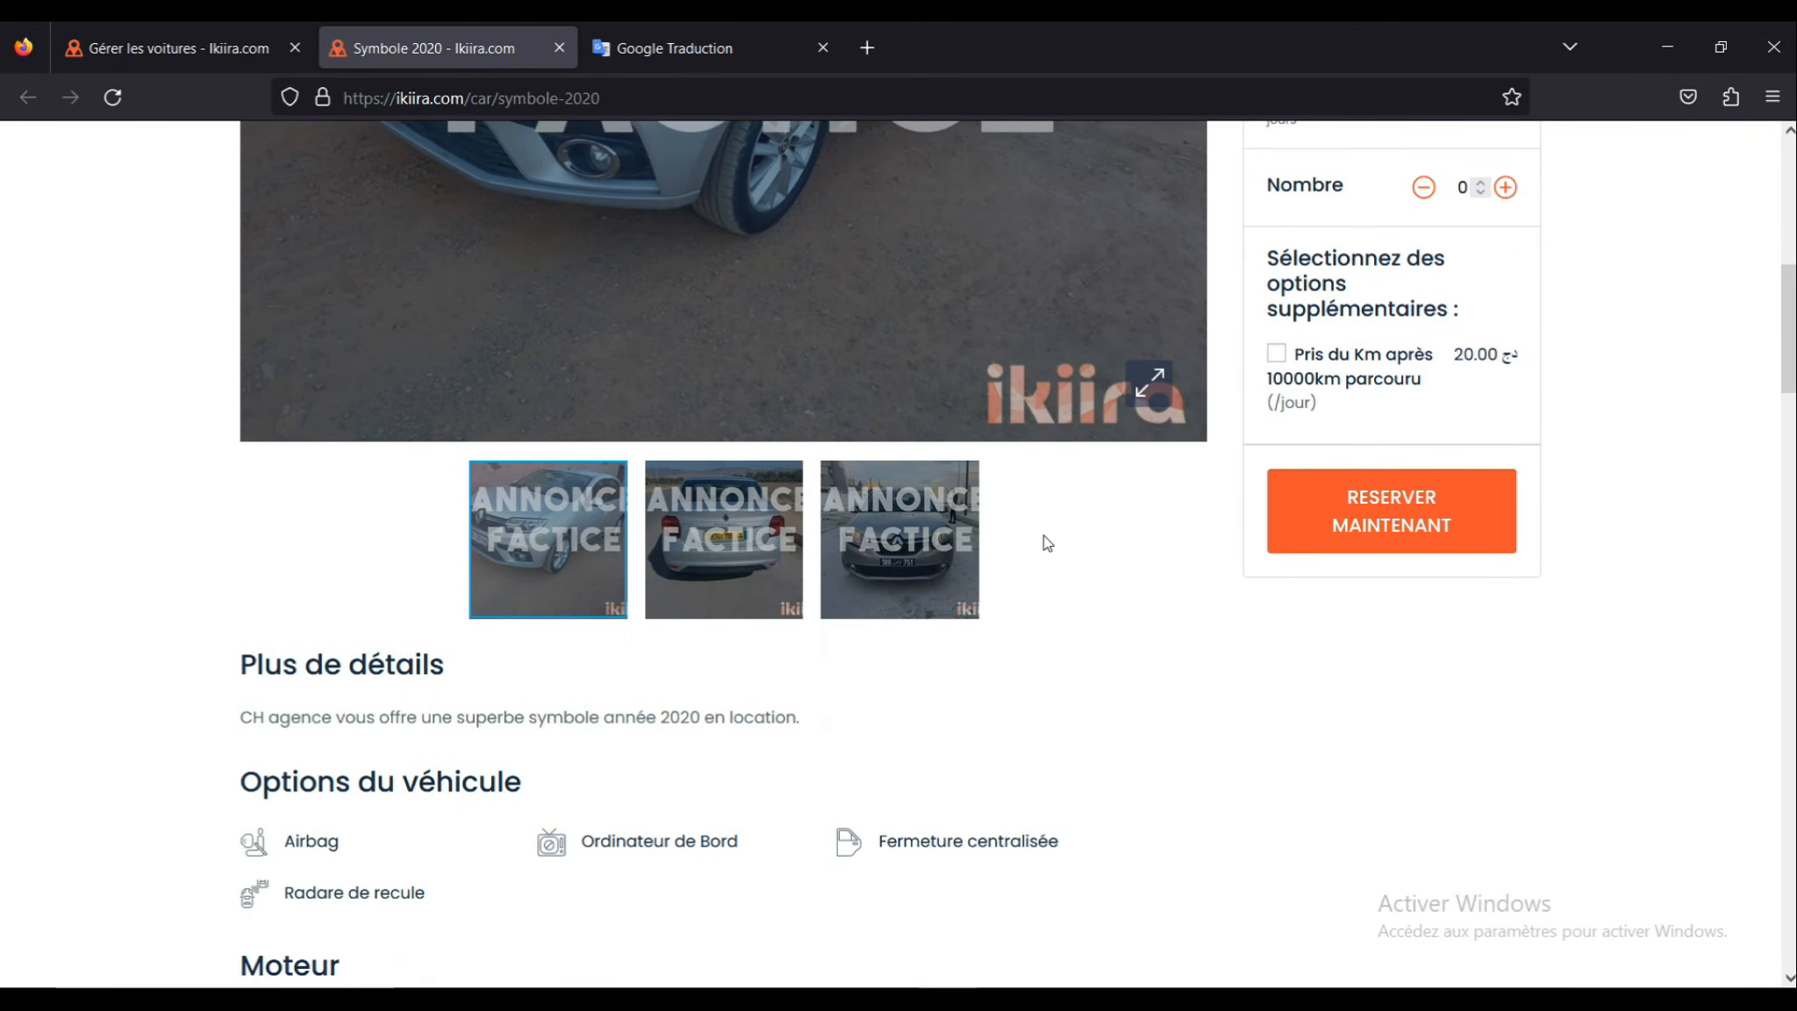
scroll(1047, 543, "down", 1)
Step: Browse through the car's photos in the Symbole 2020 gallery and return to the start of the page
scroll(674, 513, "up", 3)
left_click(1159, 337)
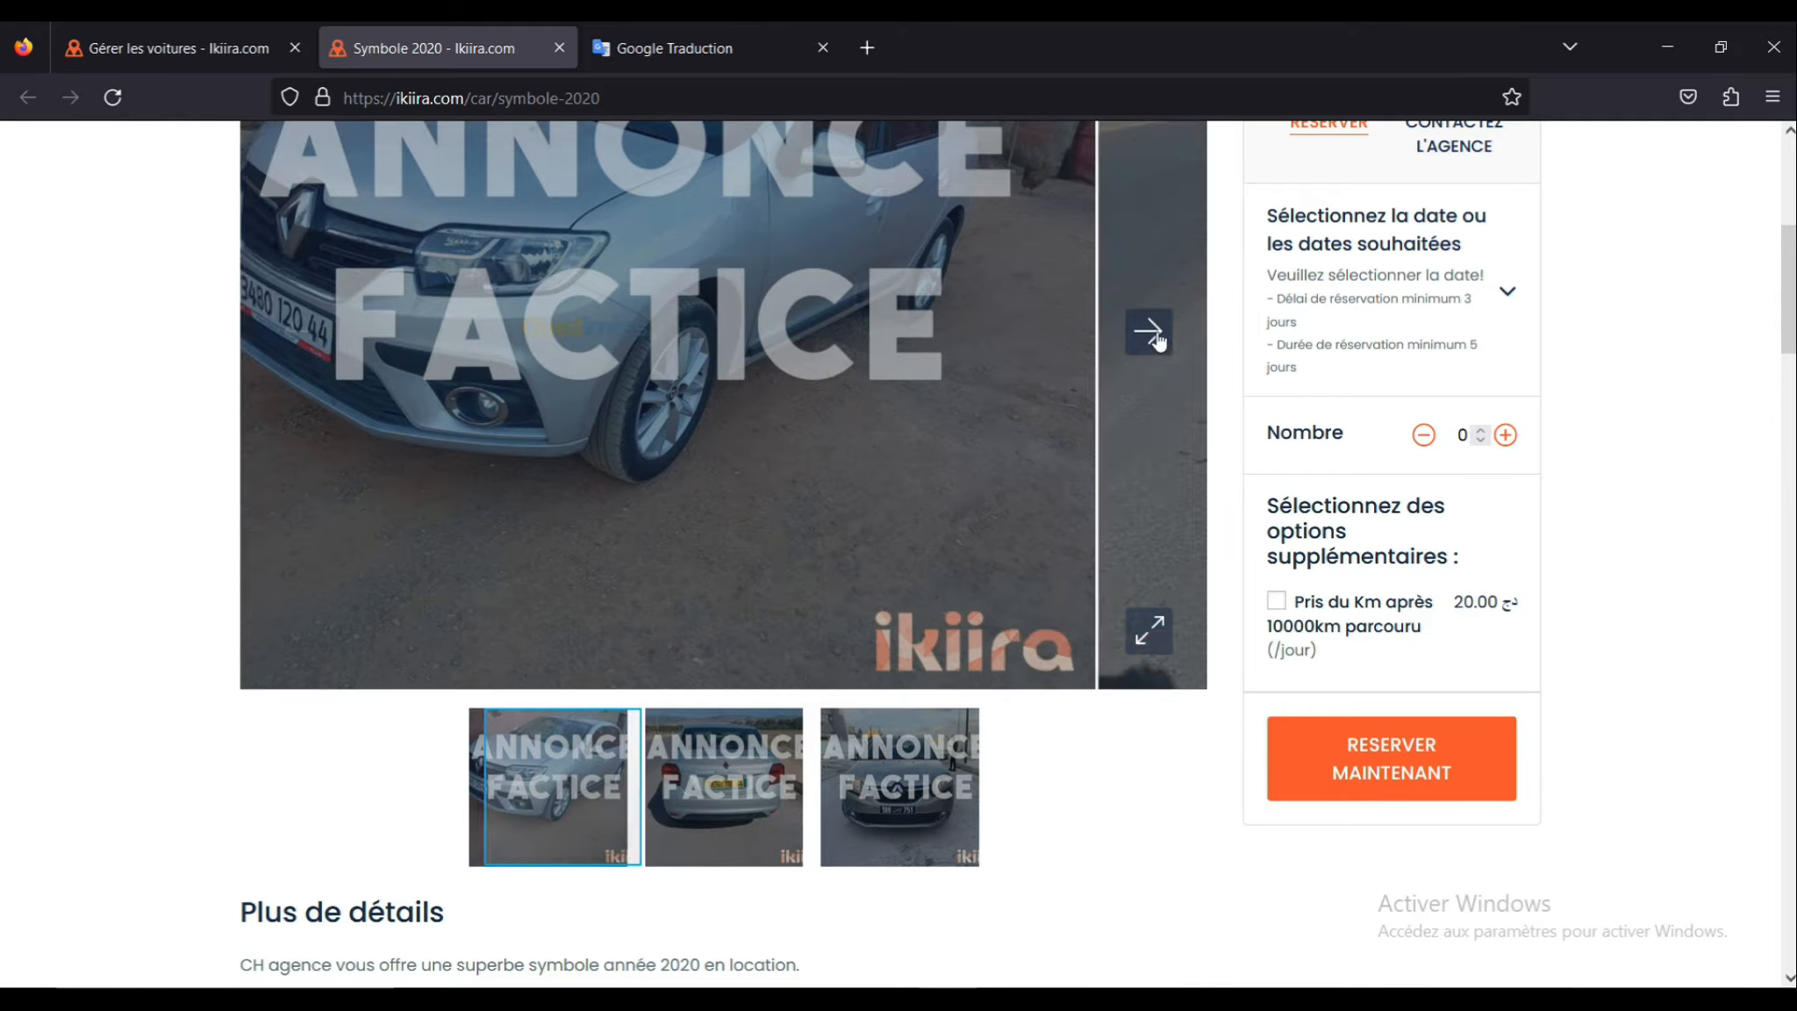
left_click(1159, 340)
left_click_drag(1791, 277, 1791, 219)
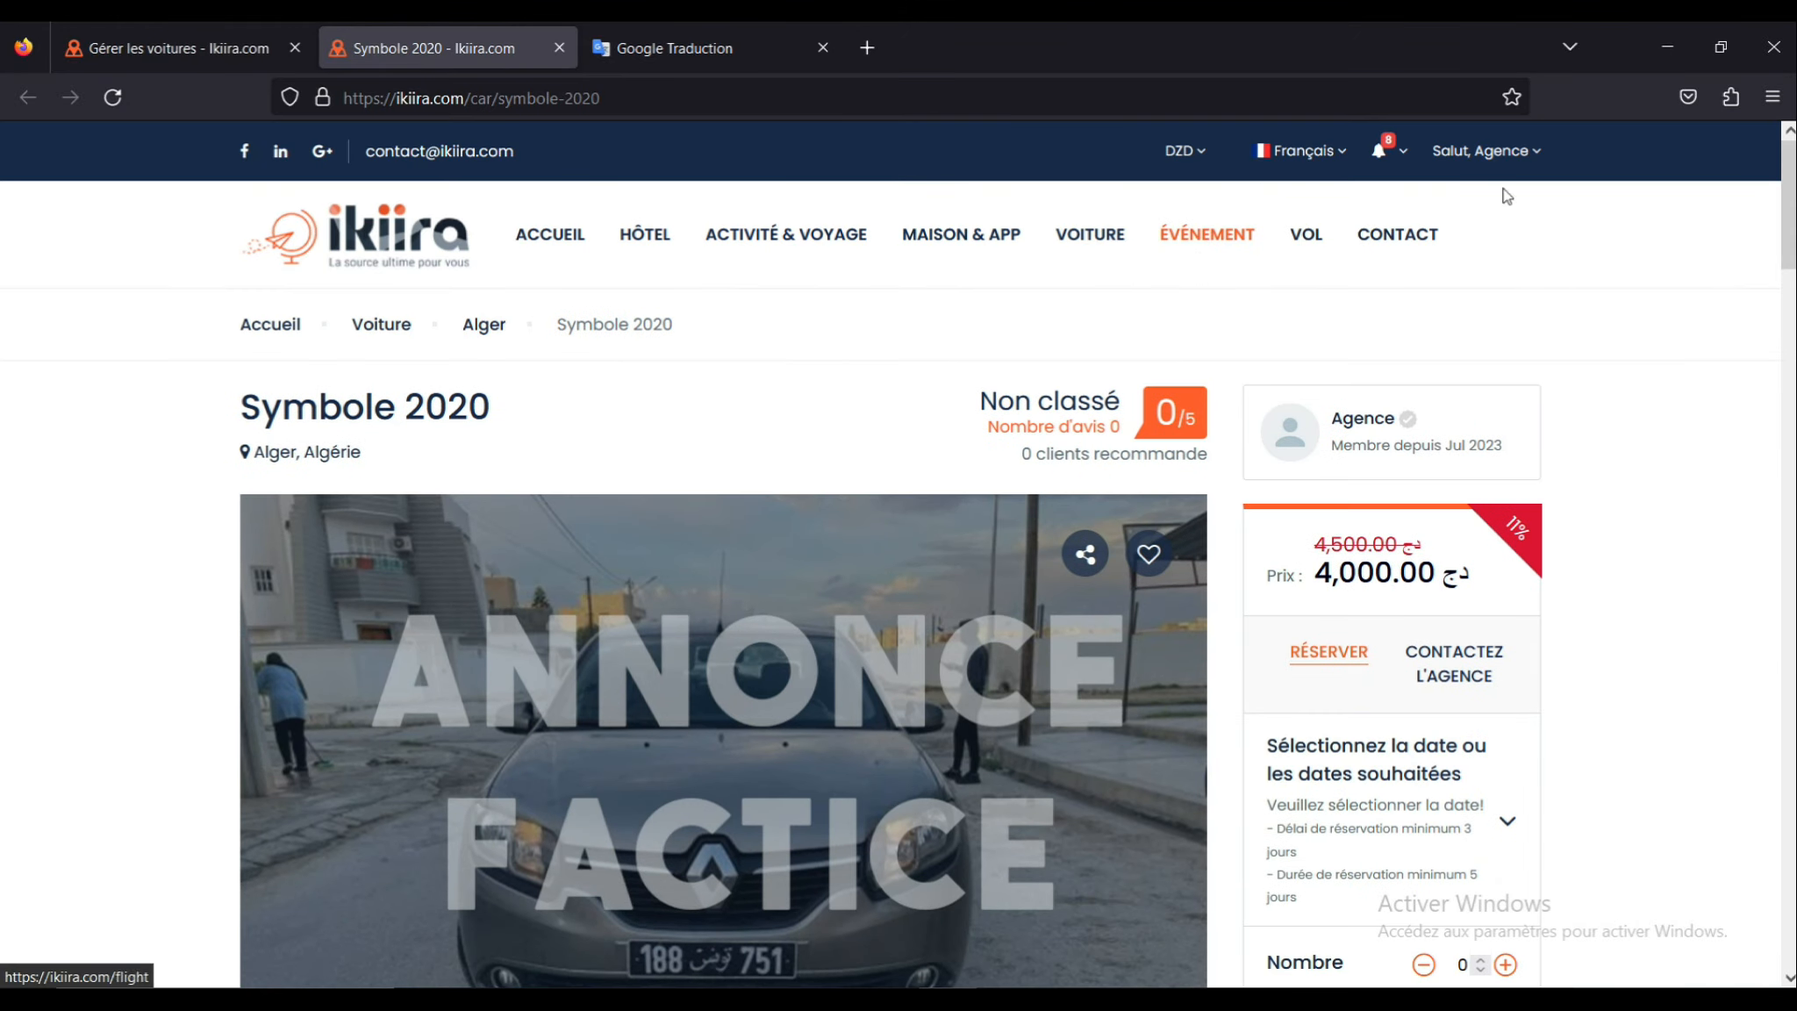
Step: Go to the supplier dashboard and open the car availability page with the August 2023 calendar of the Symbole 2020
left_click(1528, 151)
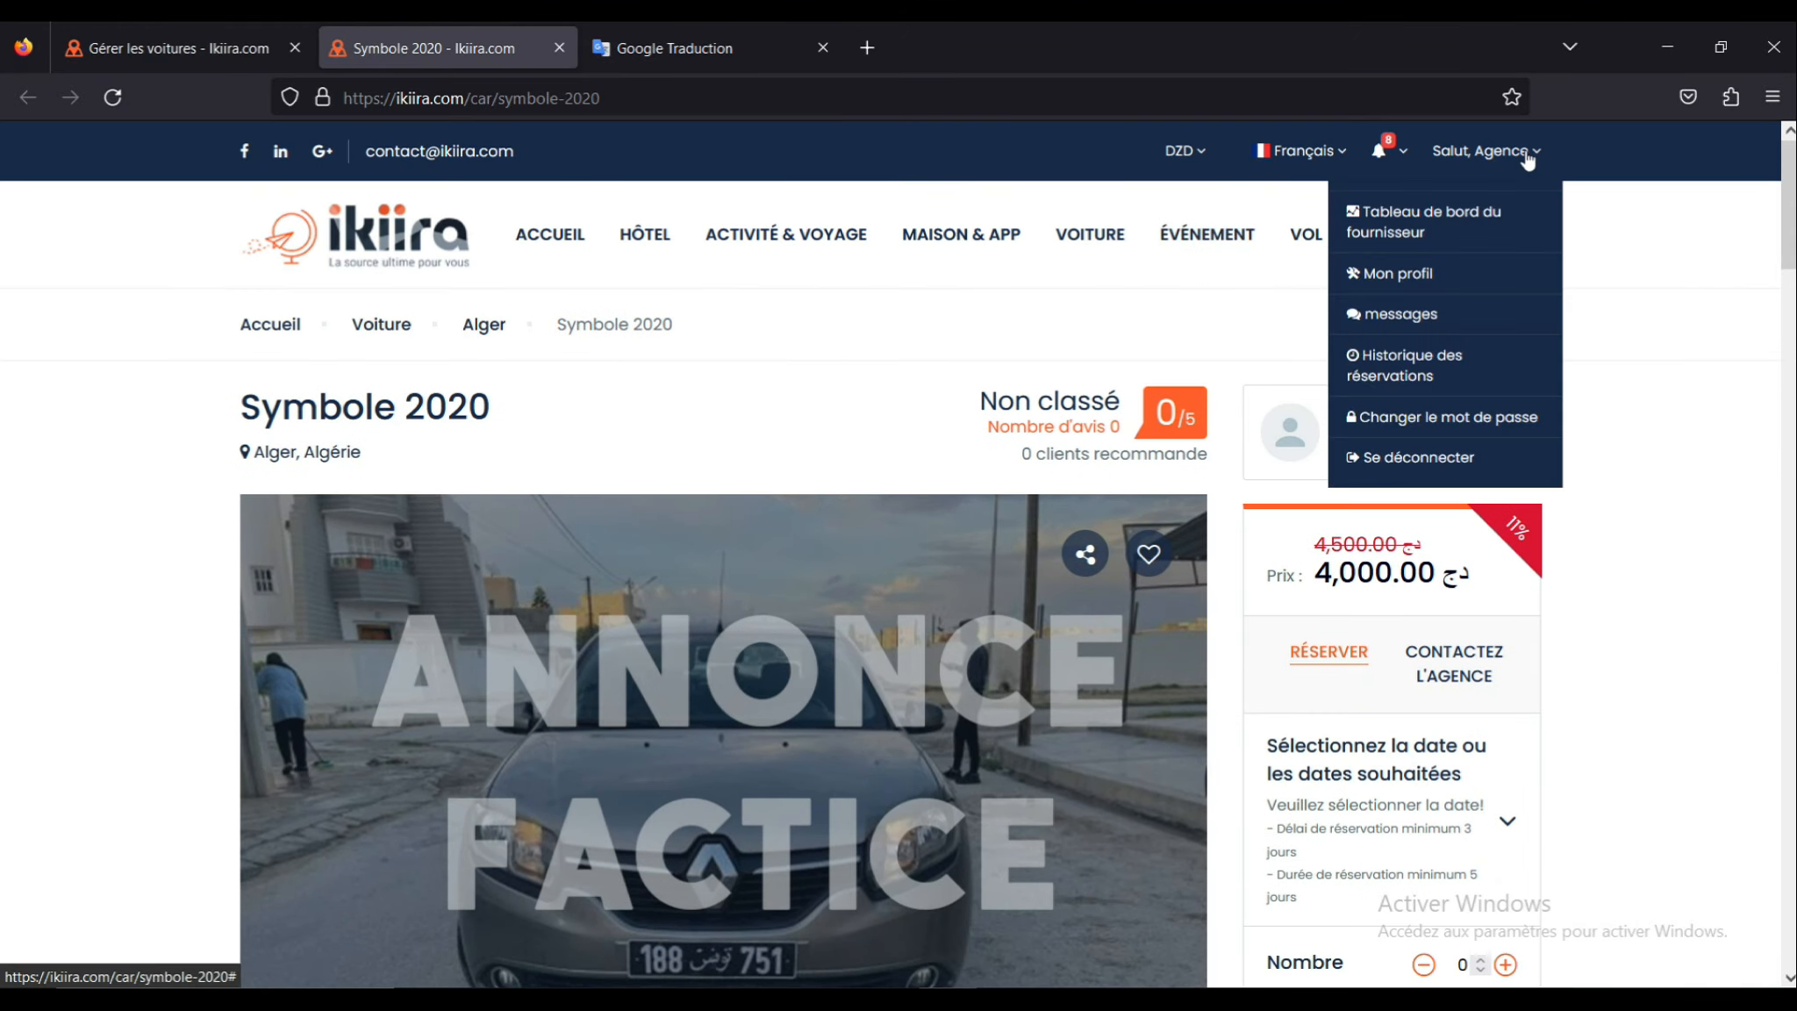
left_click(1483, 229)
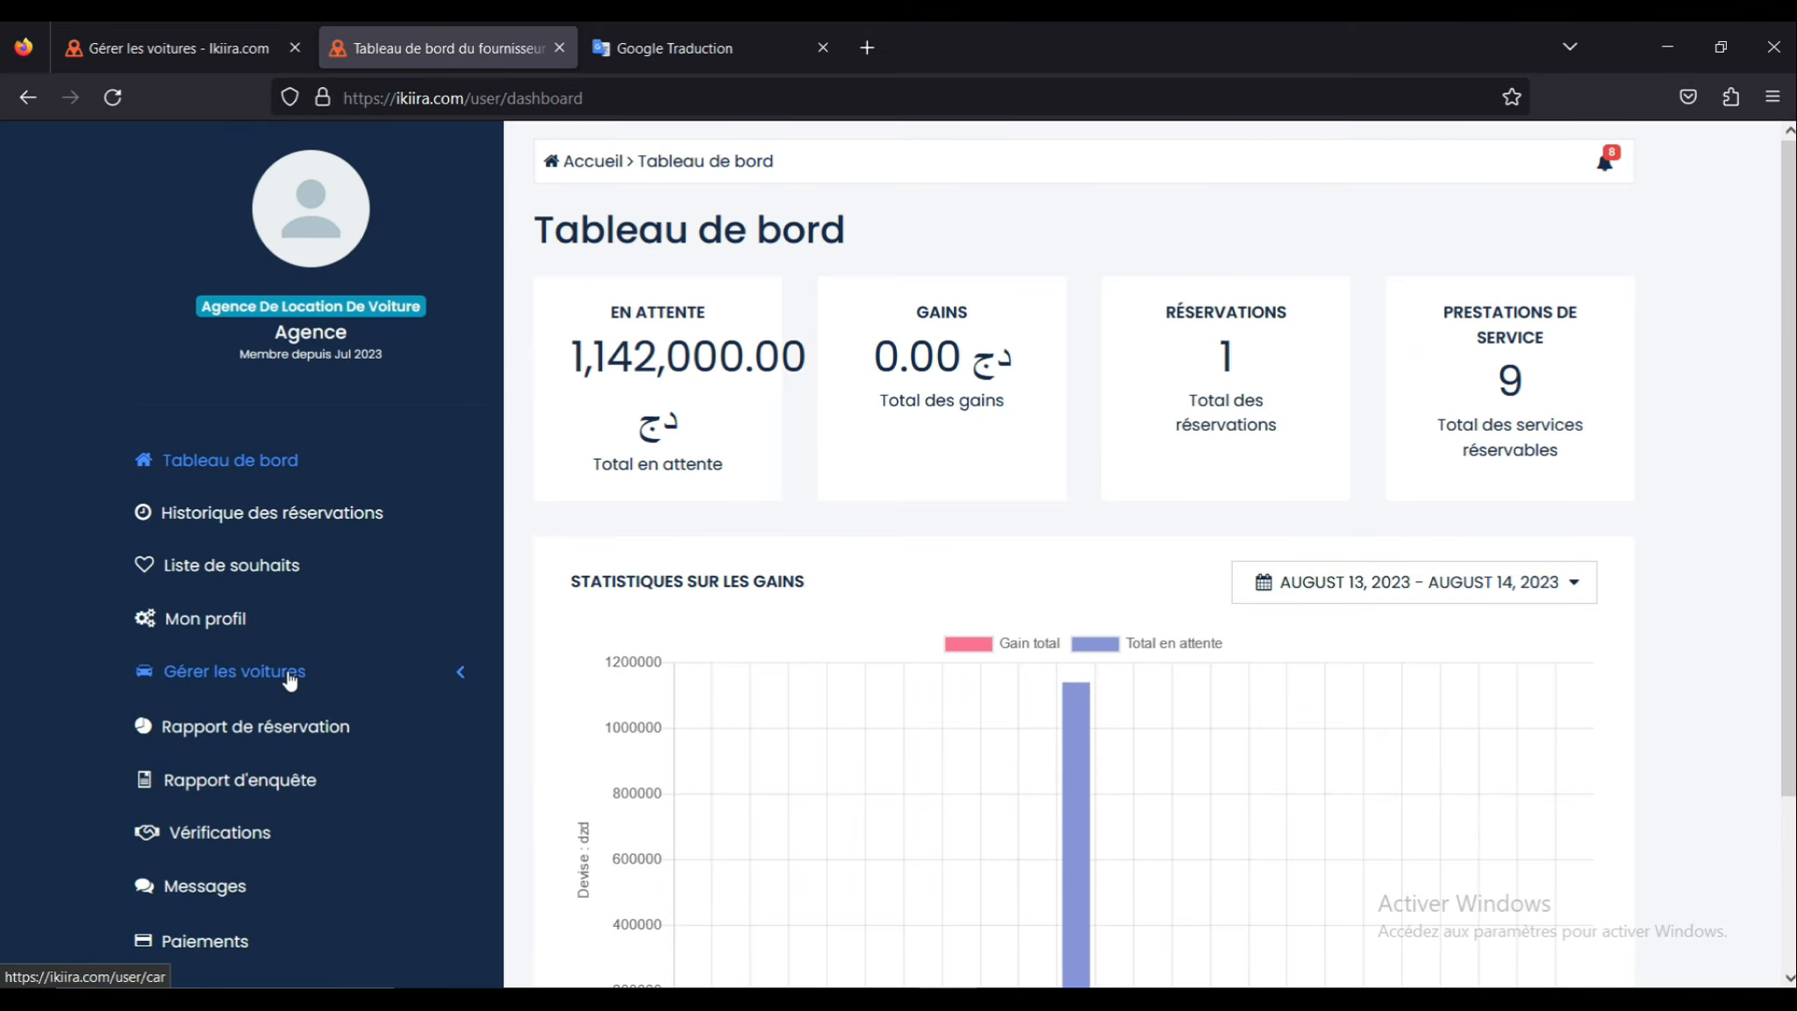
left_click(328, 672)
left_click(215, 794)
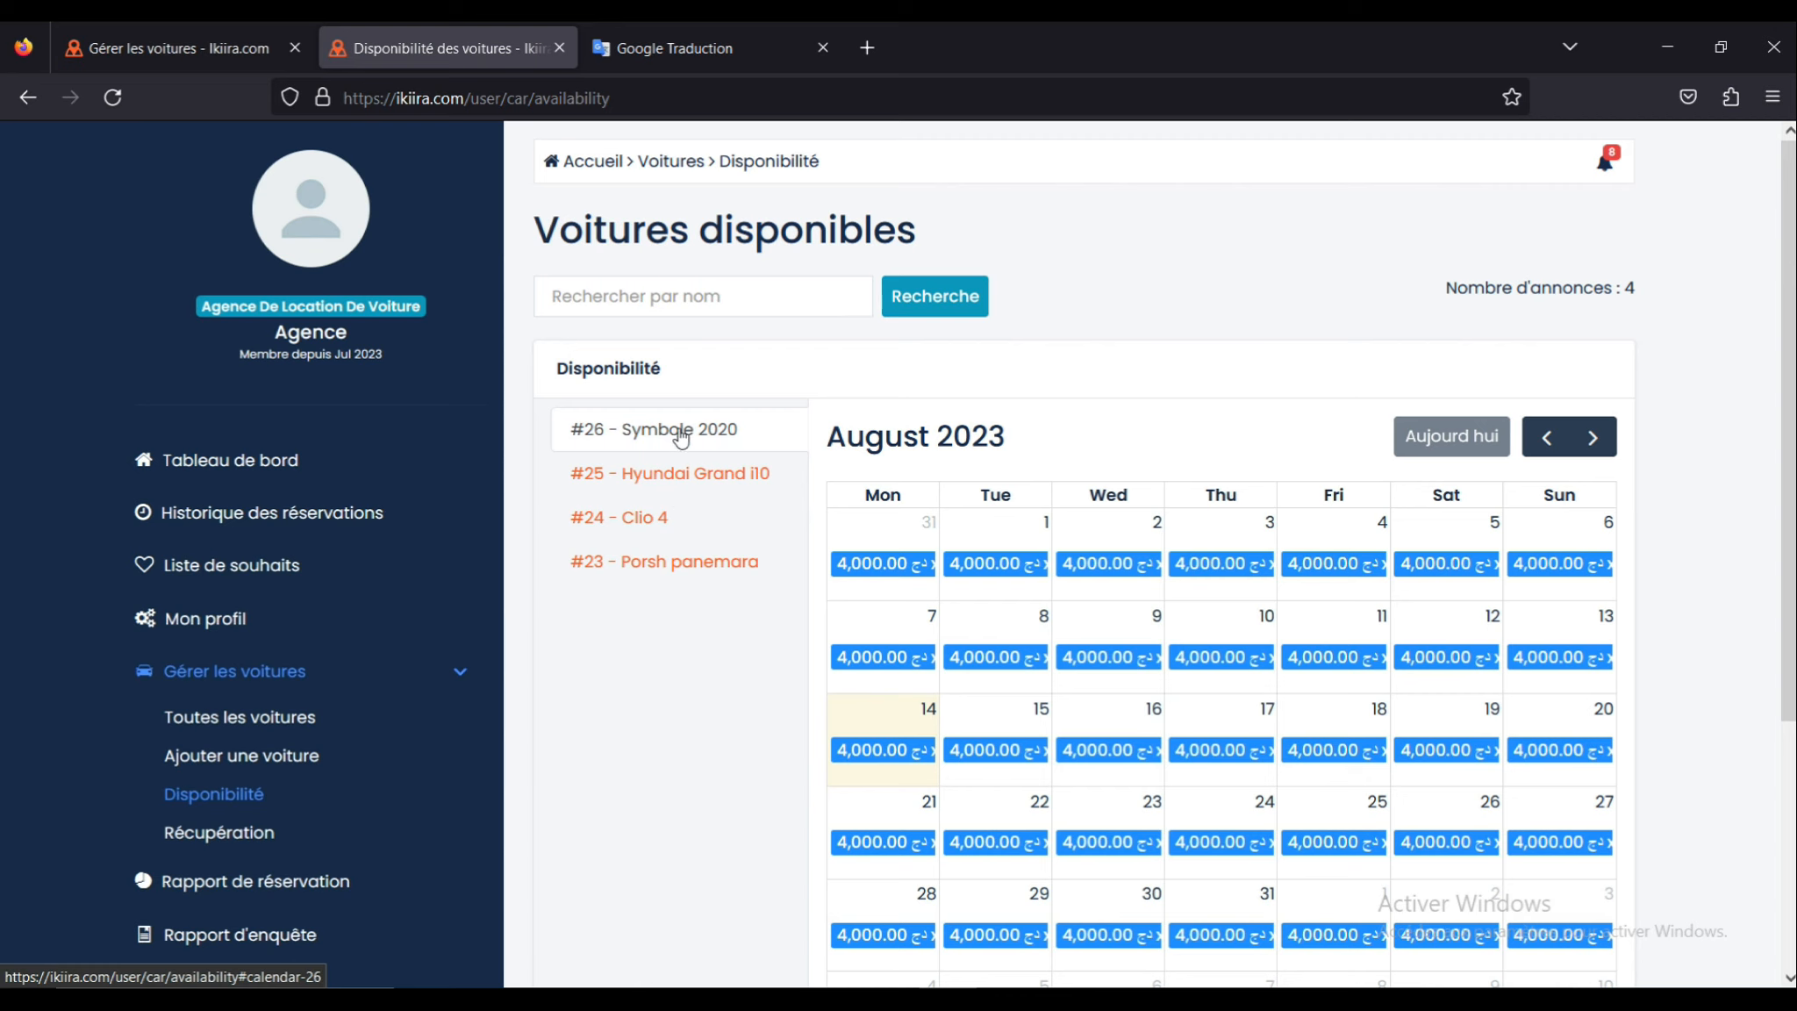
scroll(1324, 621, "down", 3)
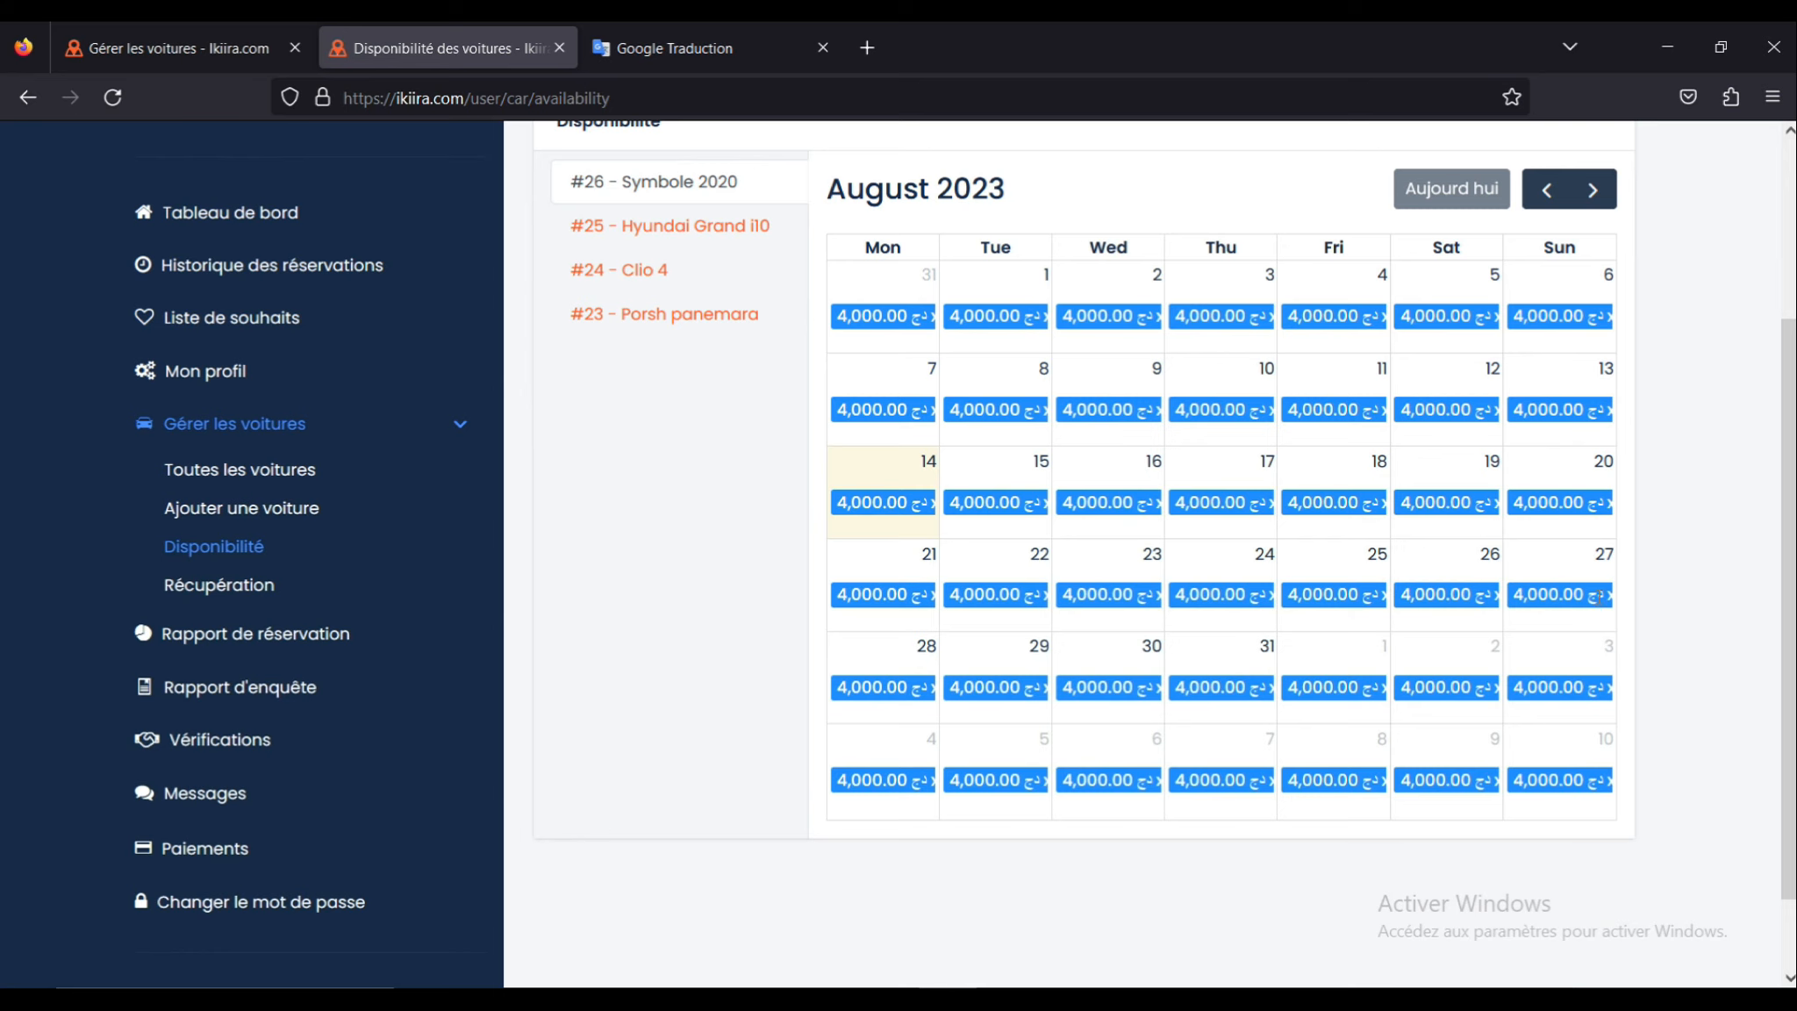
Step: Block bookings of the Symbole 2020 from 21/08/2023 to 27/08/2023 and save the change
left_click(902, 585)
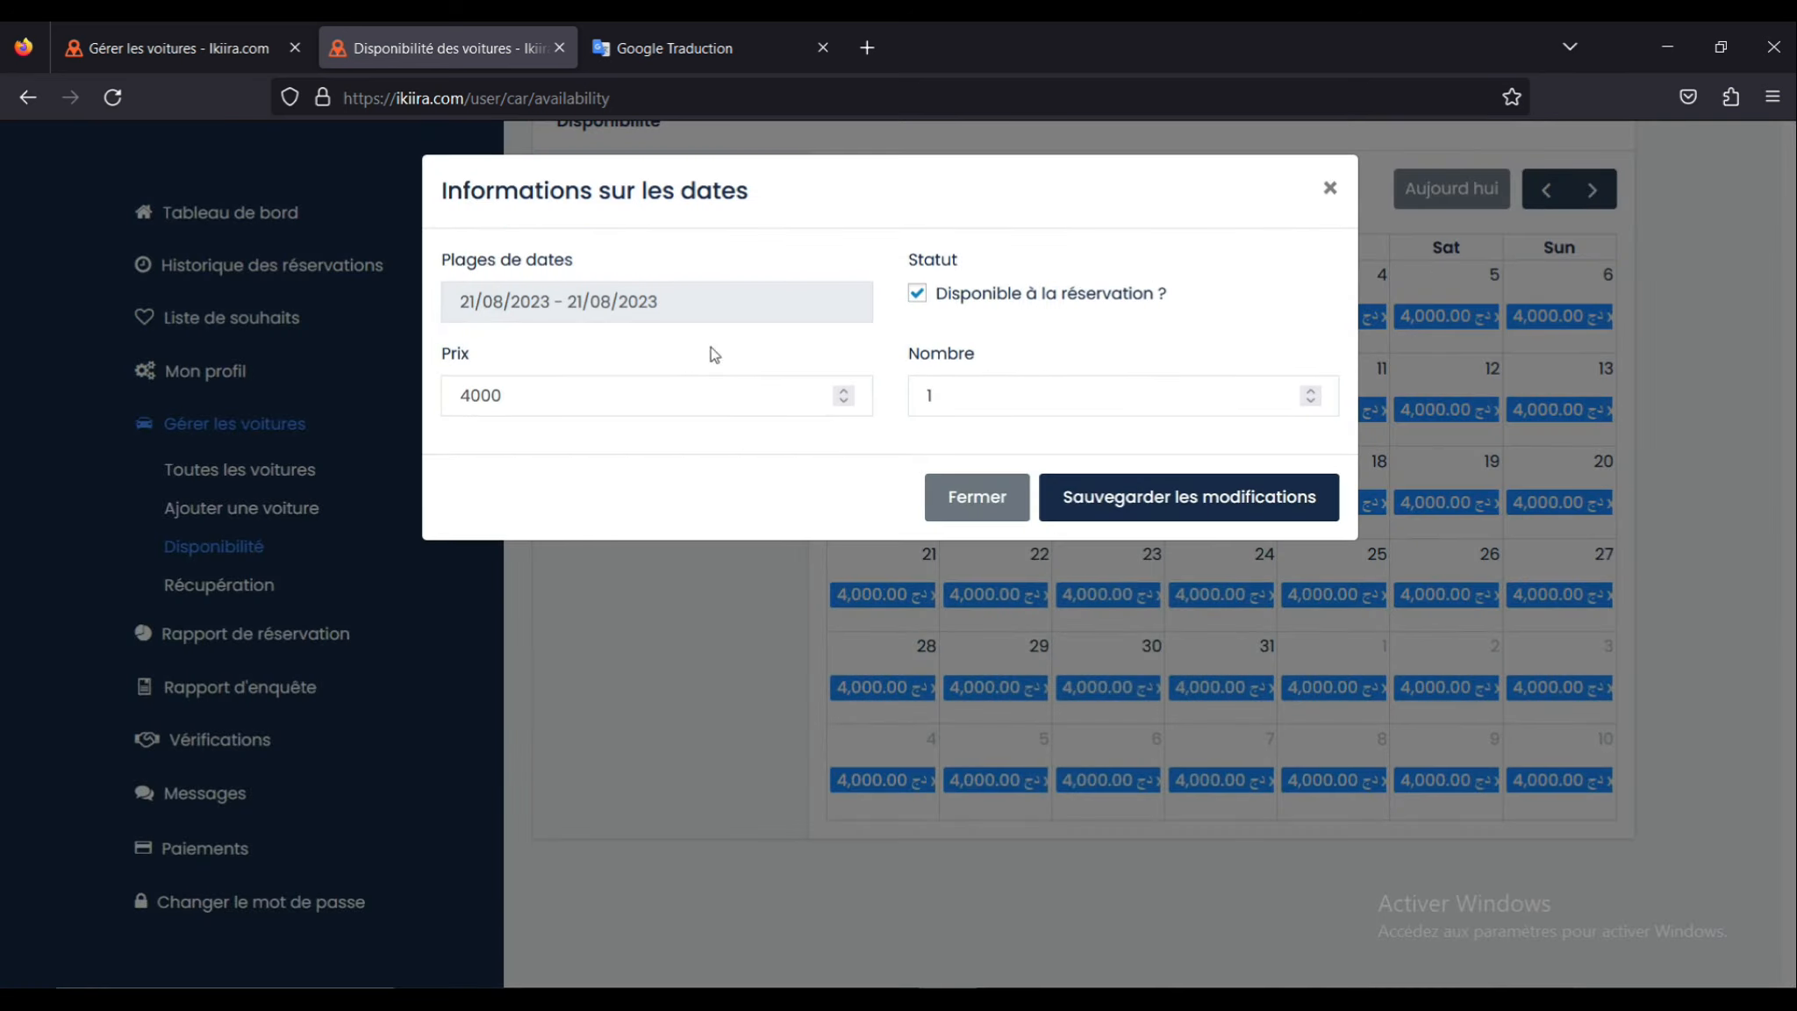
left_click(681, 300)
left_click(537, 585)
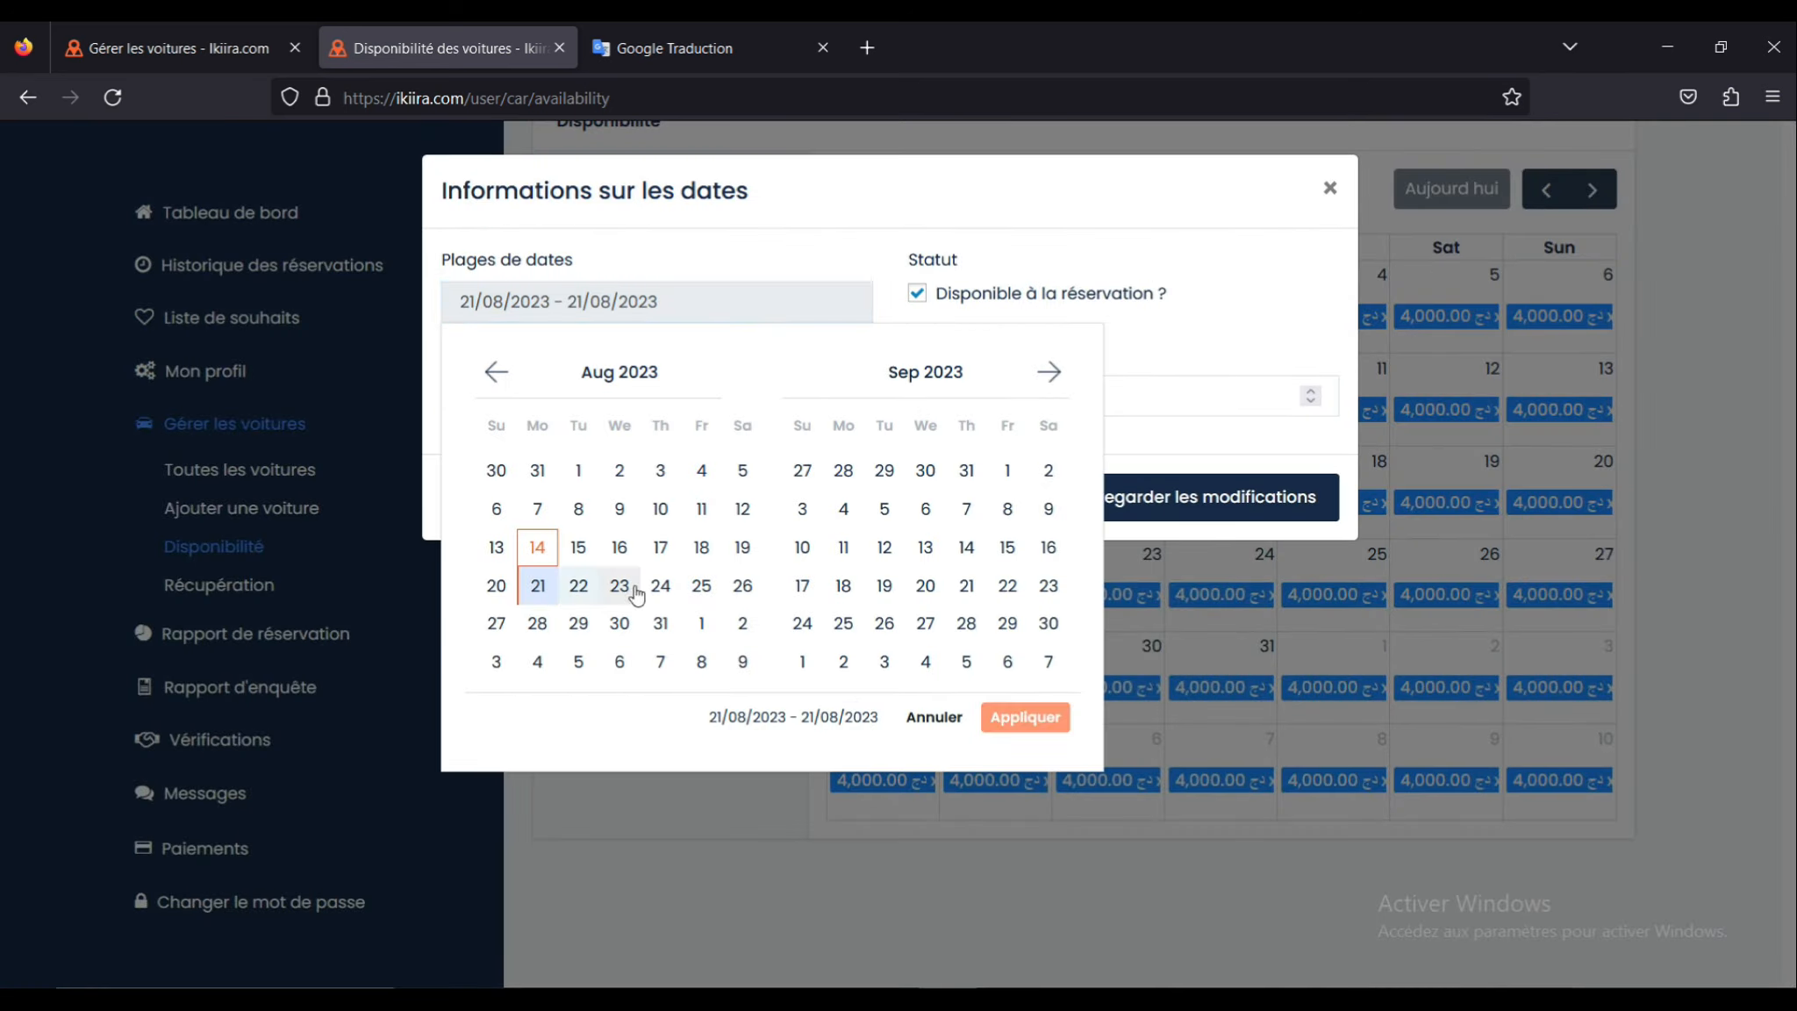
left_click(498, 625)
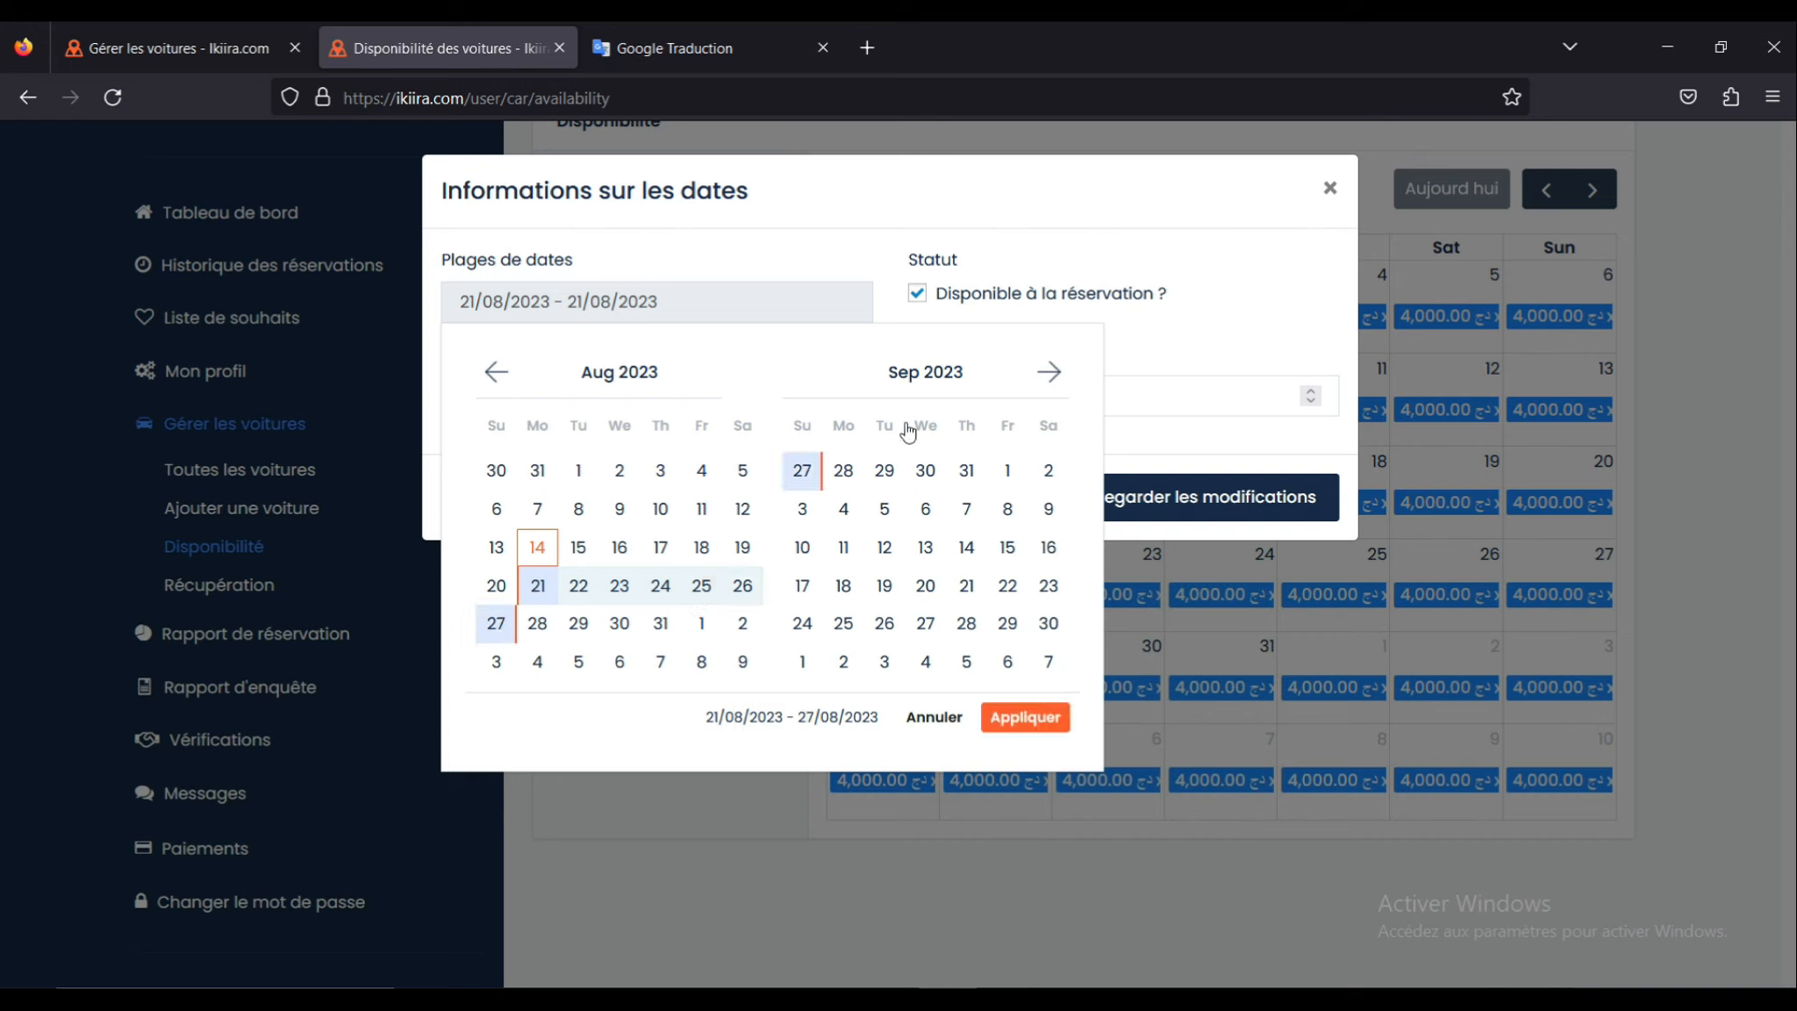
left_click(1025, 717)
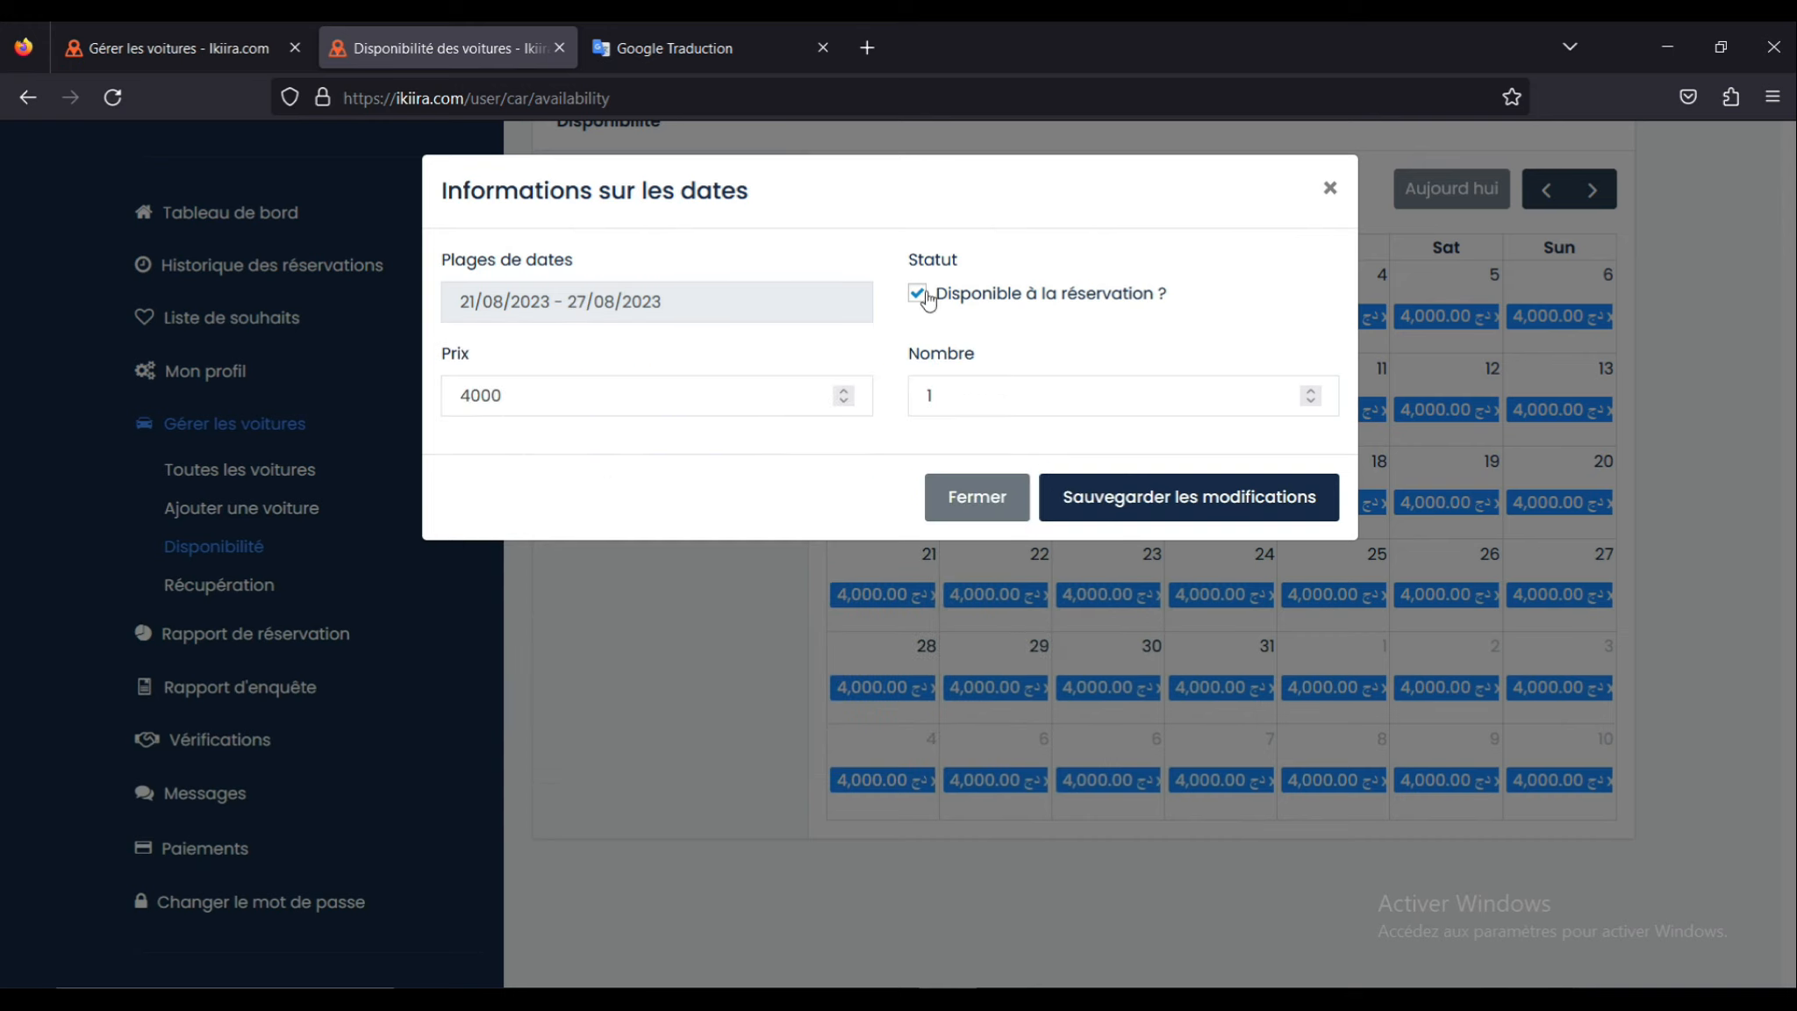
left_click(1106, 500)
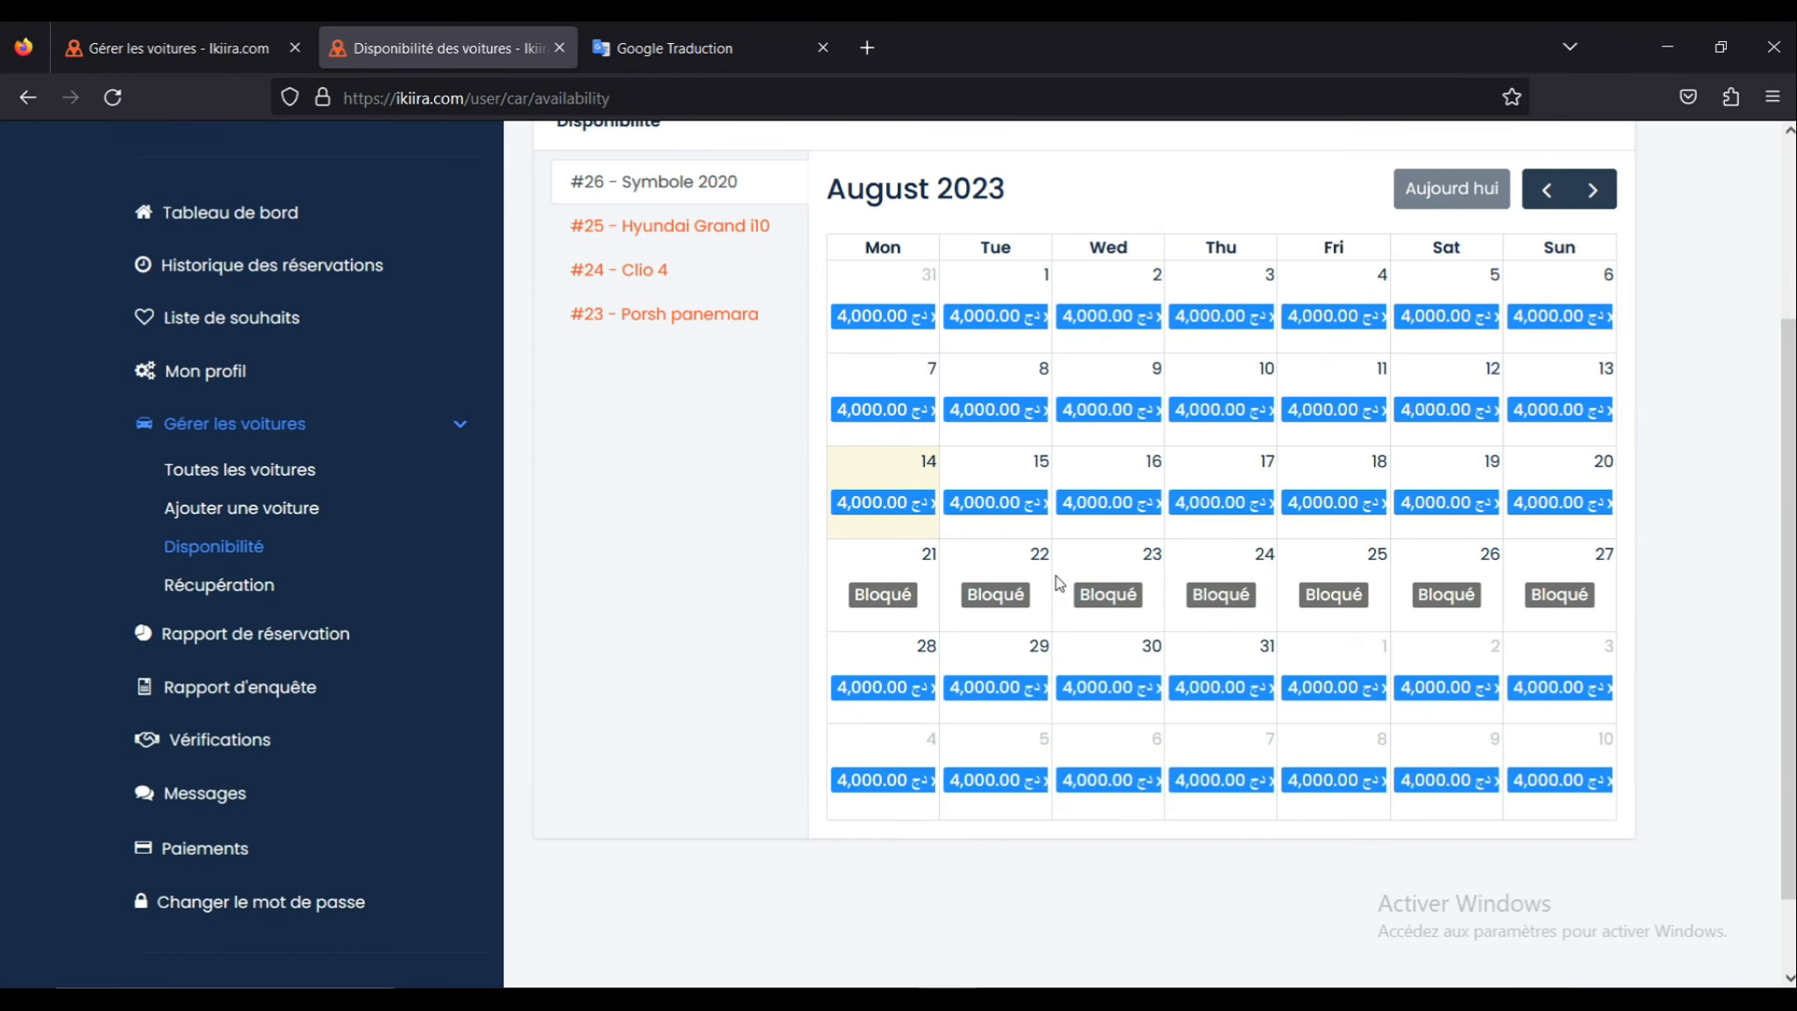
Step: Make the Symbole 2020 available for booking again on 21/08/2023, save, and review the August 2023 calendar
left_click(881, 596)
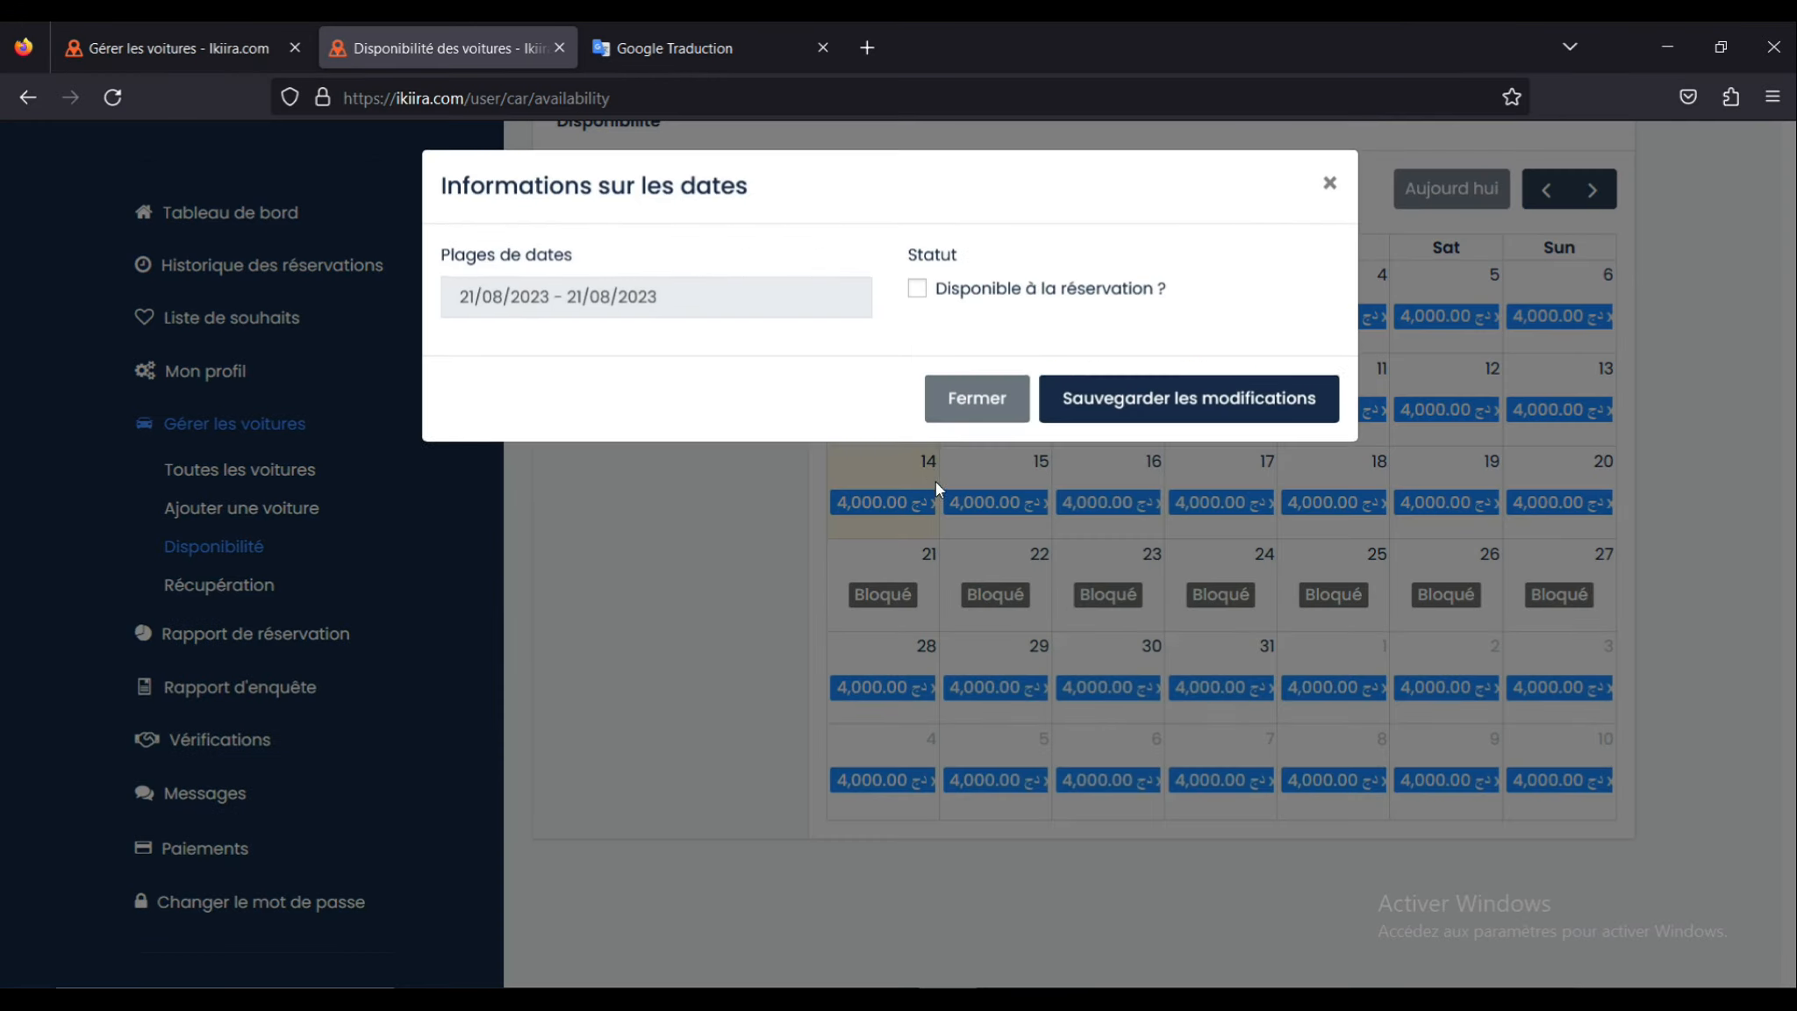
left_click(917, 293)
left_click(1184, 518)
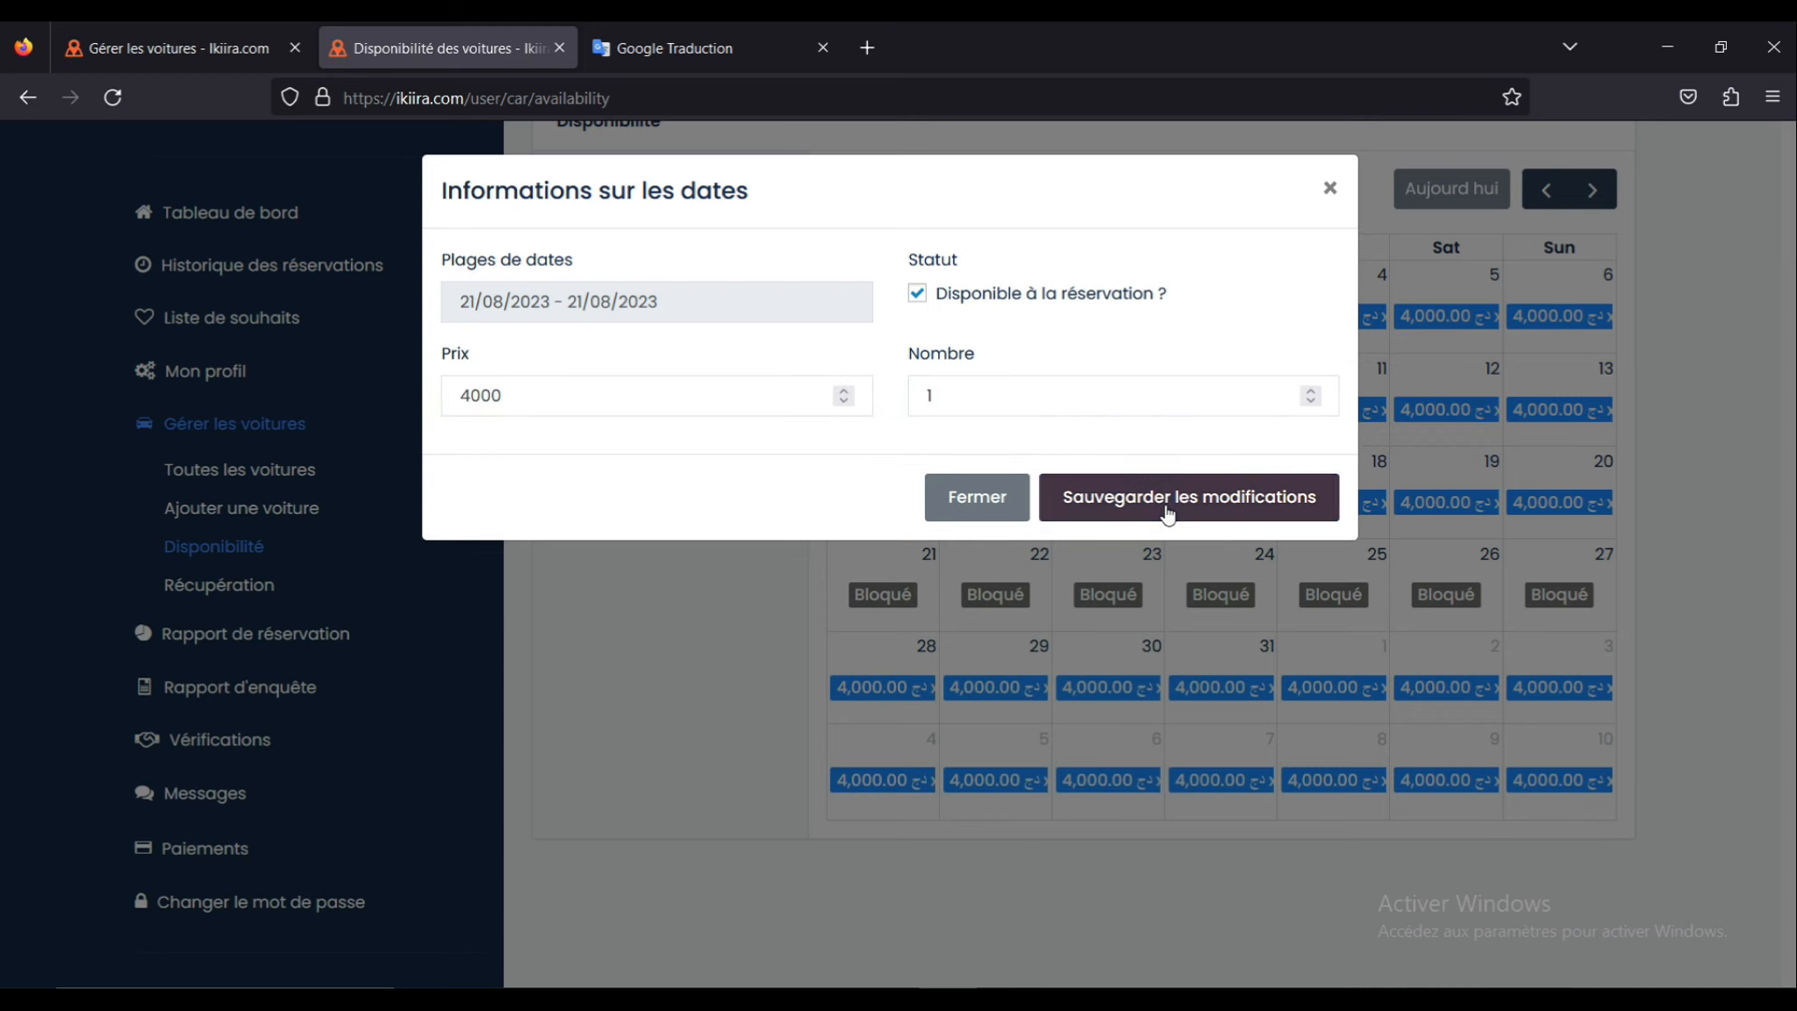
scroll(1229, 632, "down", 2)
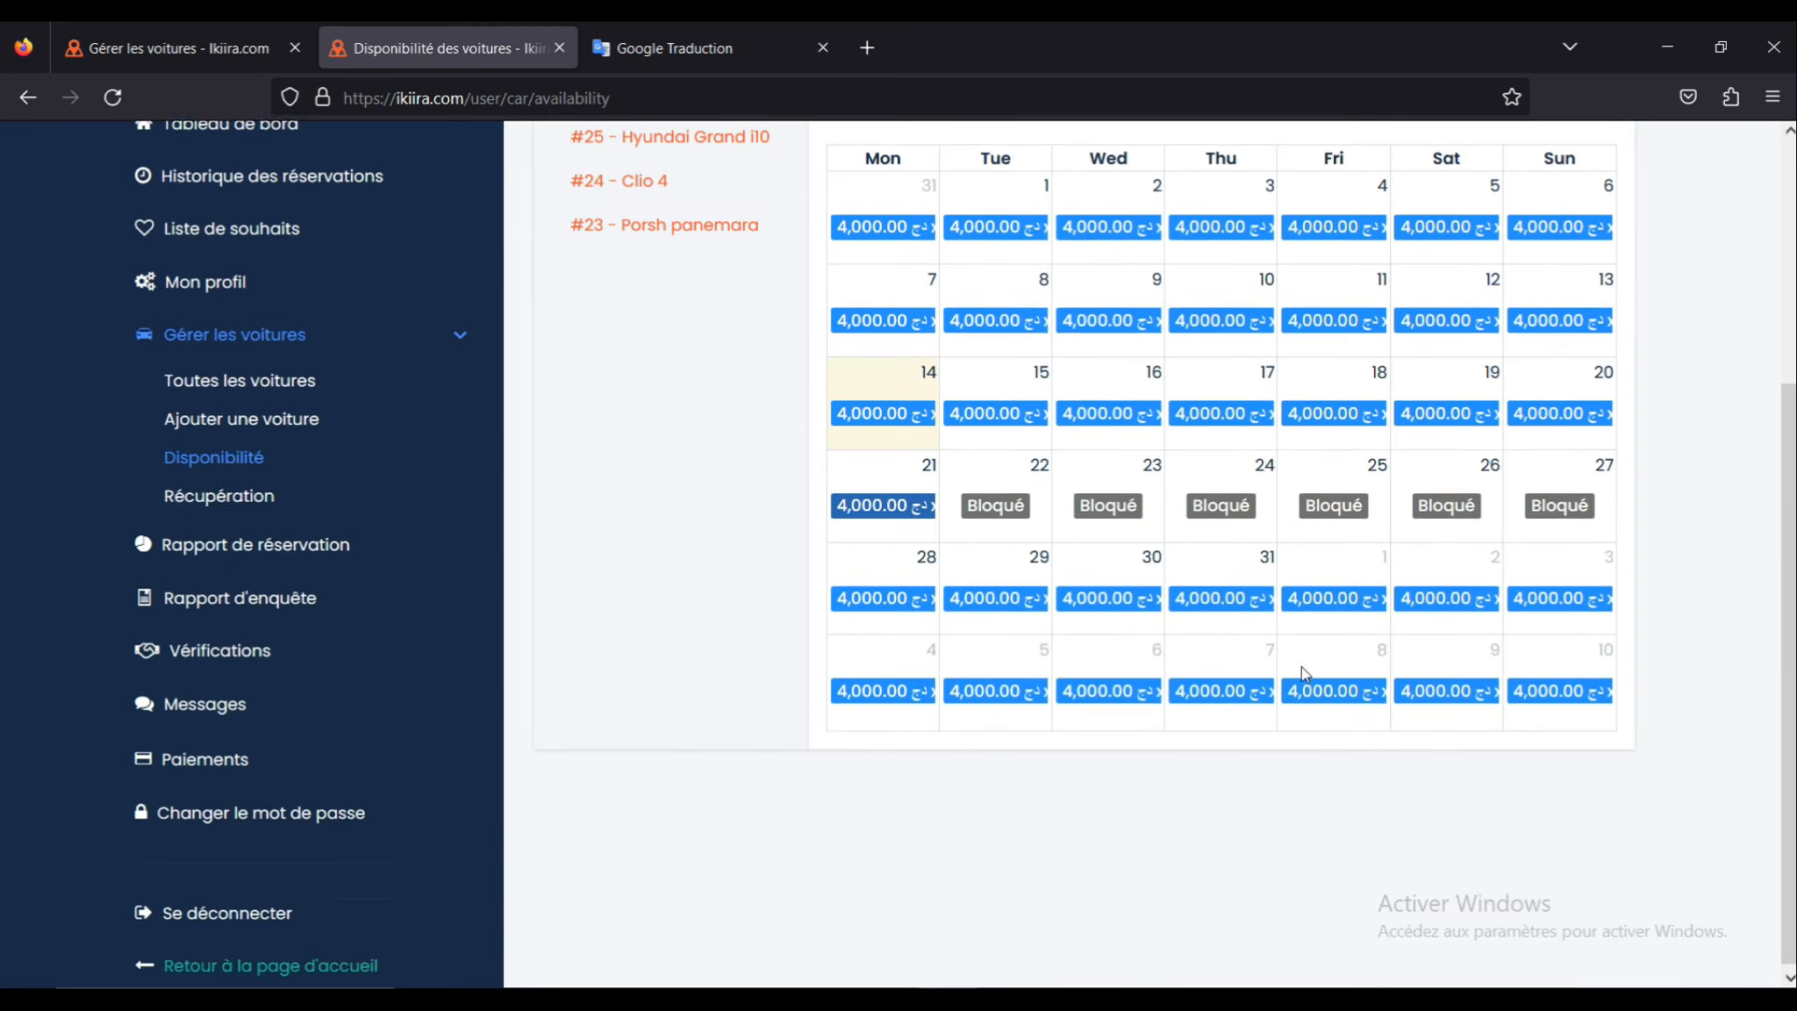
scroll(1290, 691, "up", 5)
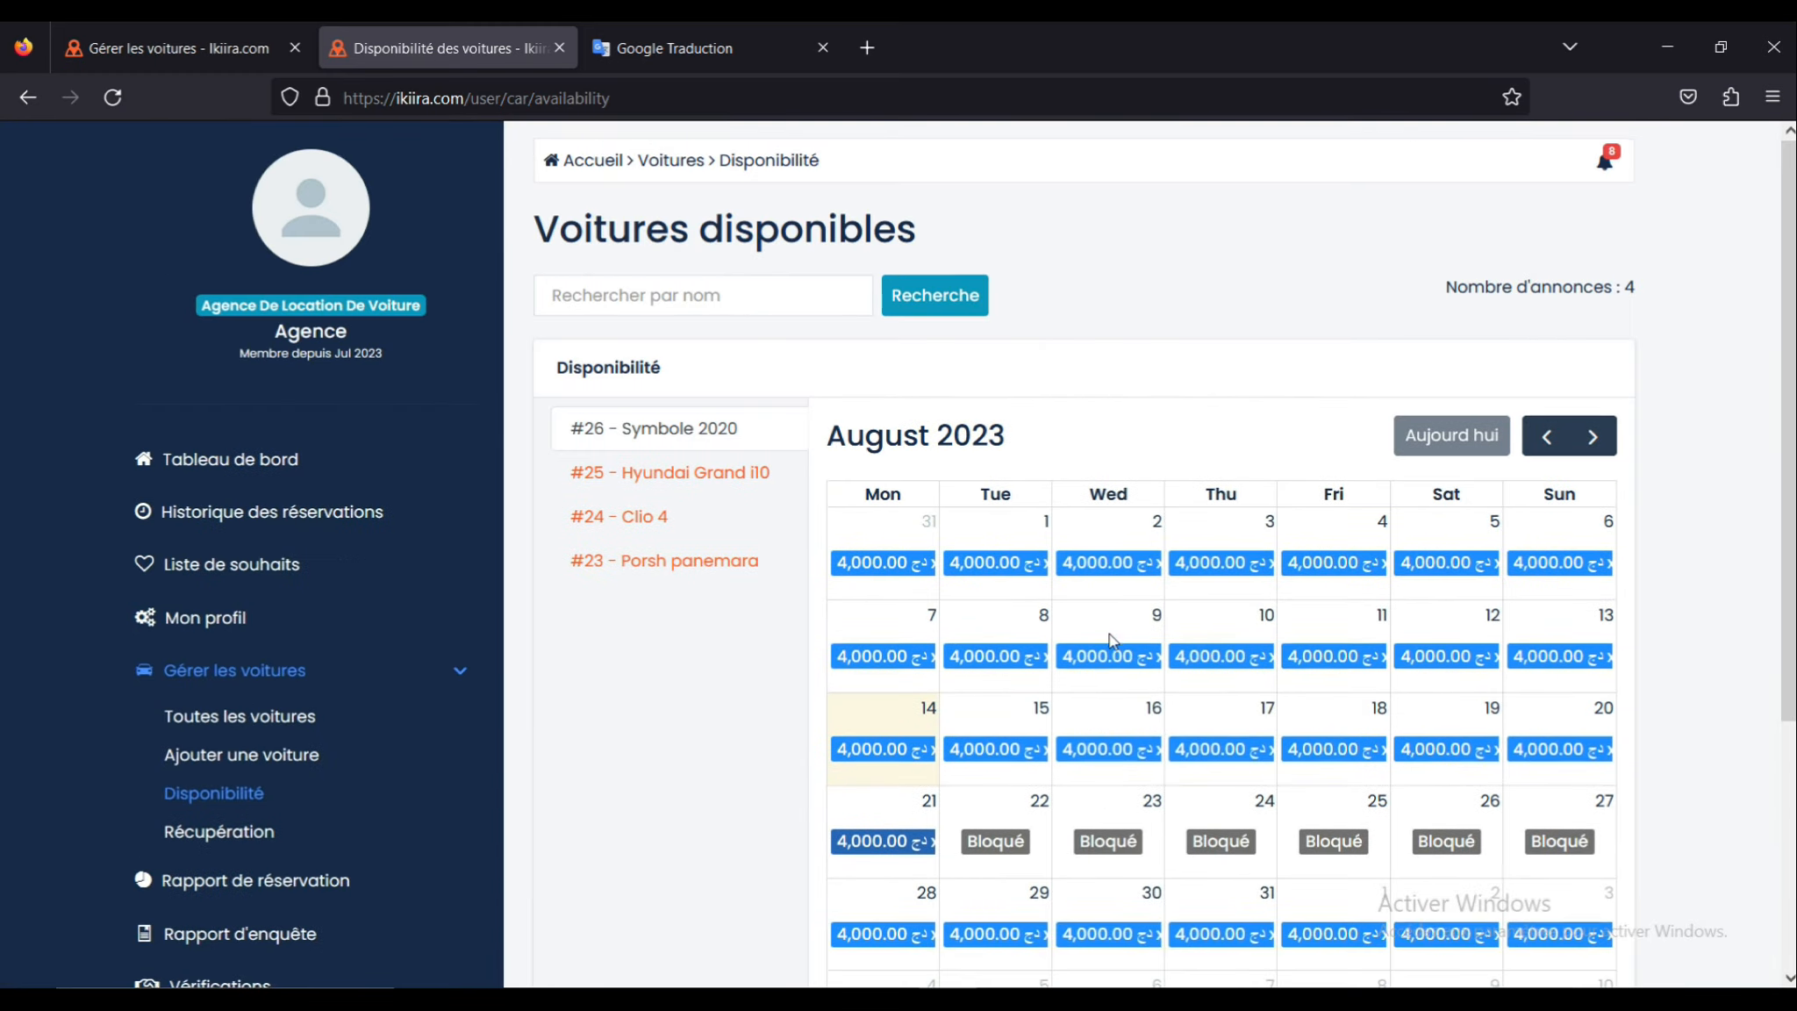
scroll(989, 838, "down", 3)
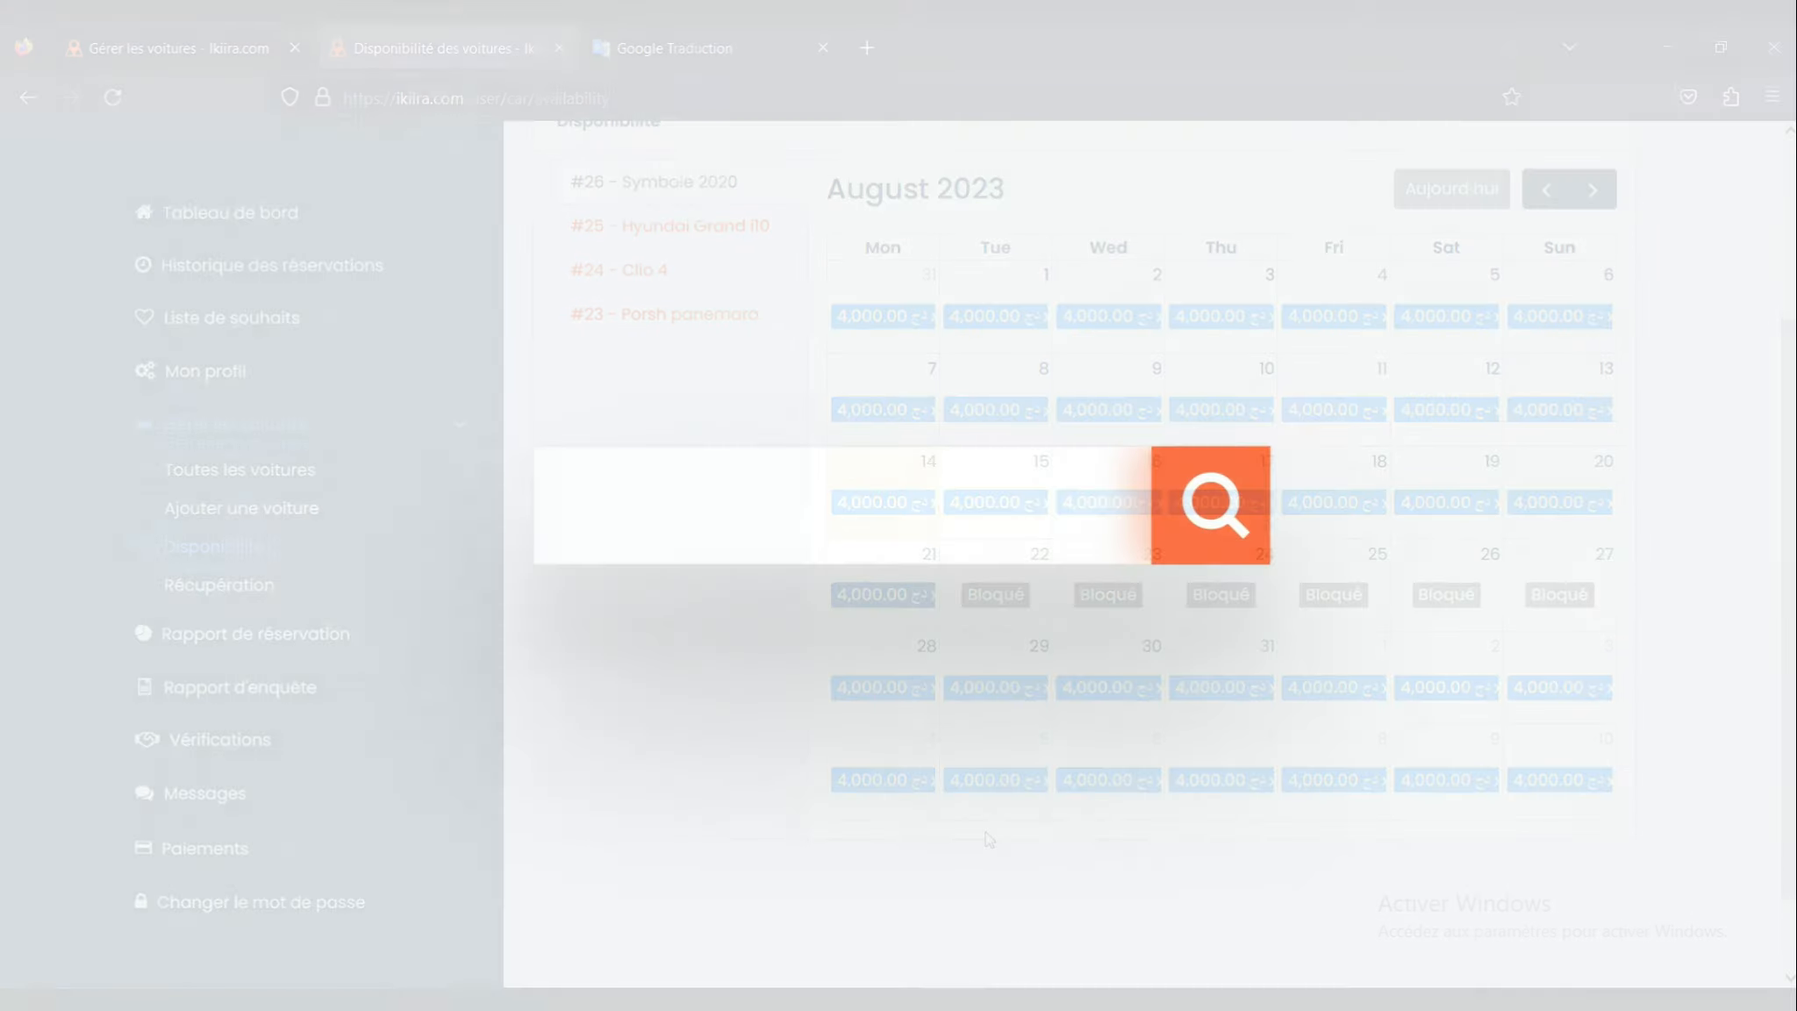